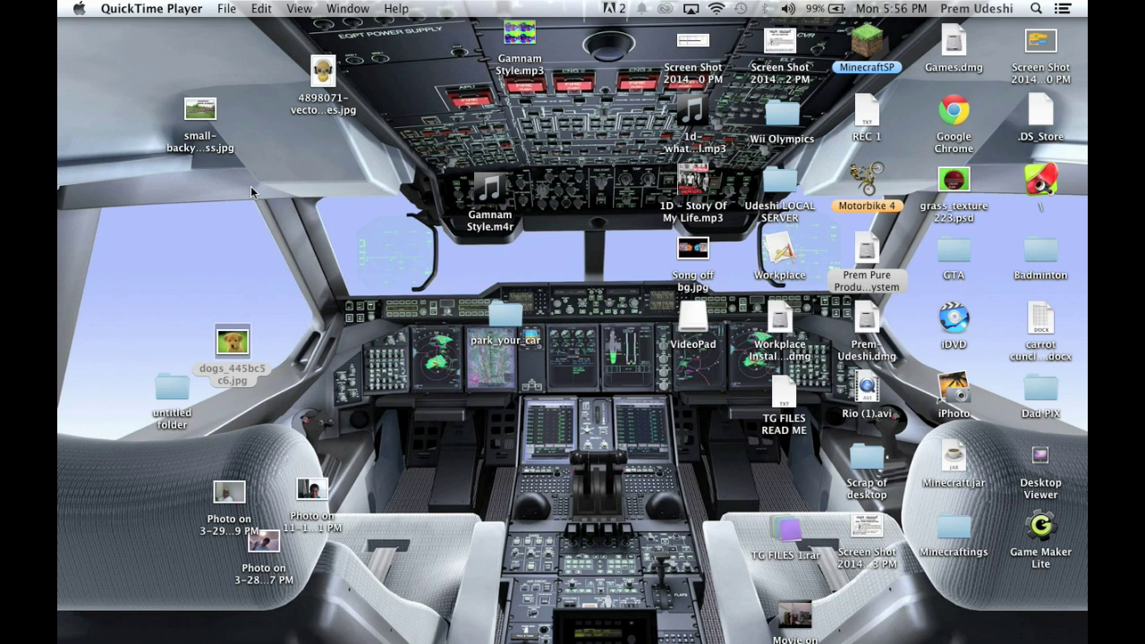
Search the computer for LibreOffice and launch it.
click(1062, 8)
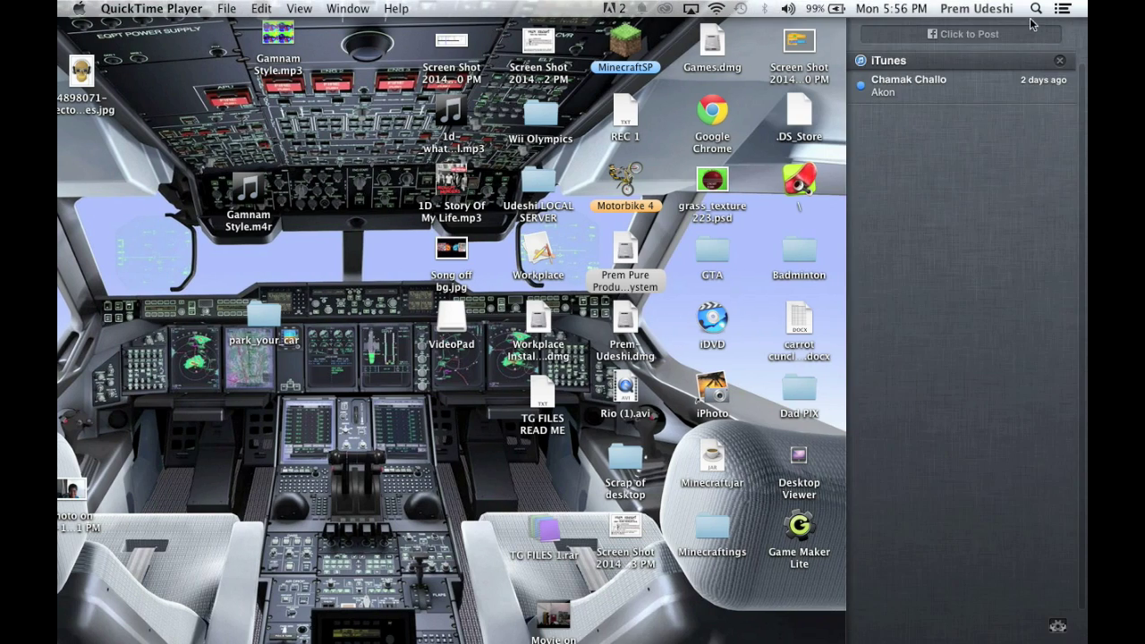
click(1035, 8)
text(qui)
key(BackSpace)
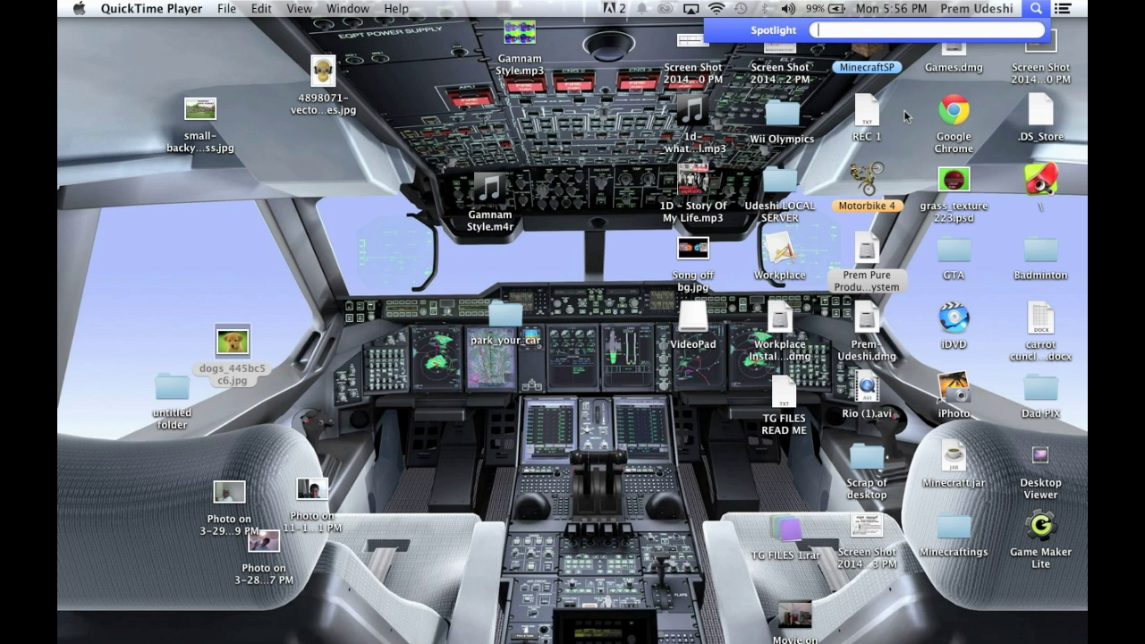
text(Librer)
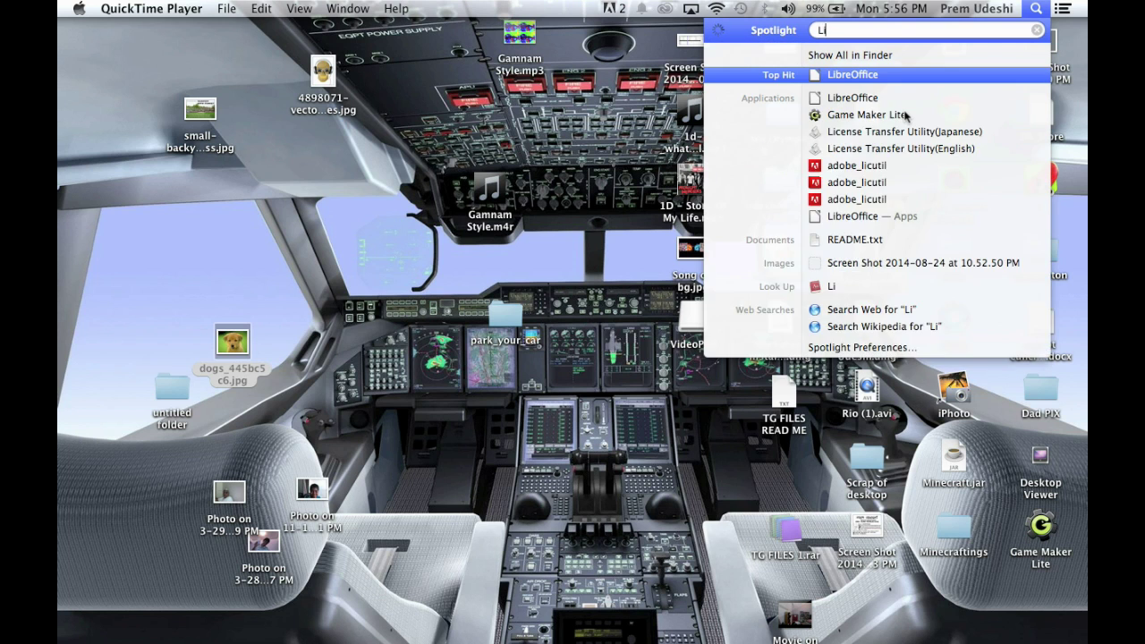
key(BackSpace)
key(BackSpace)
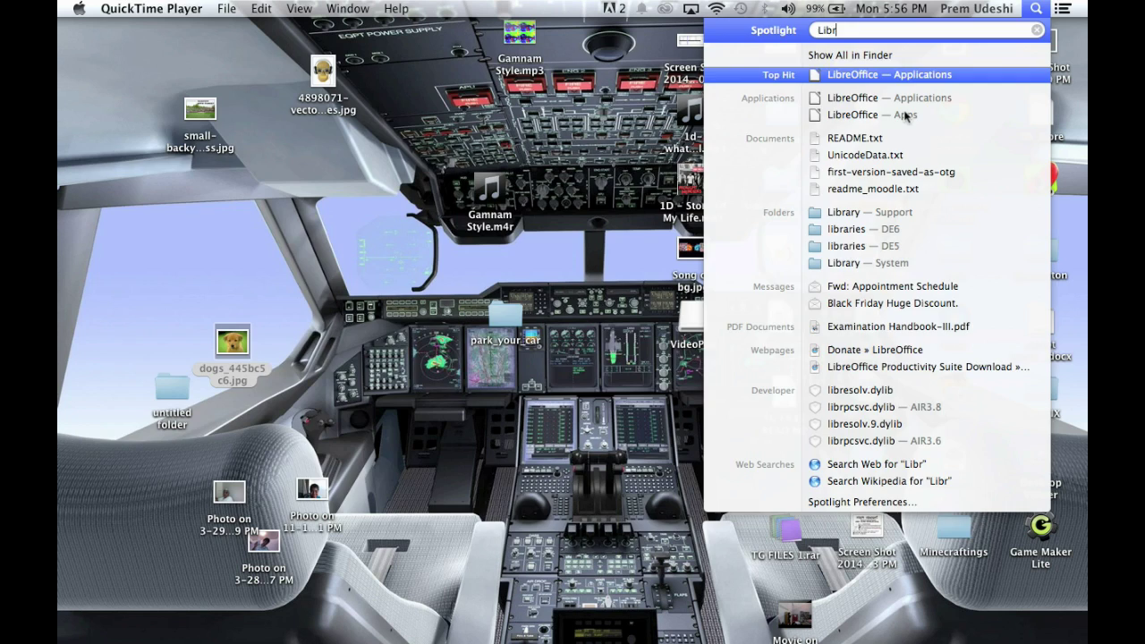
key(Return)
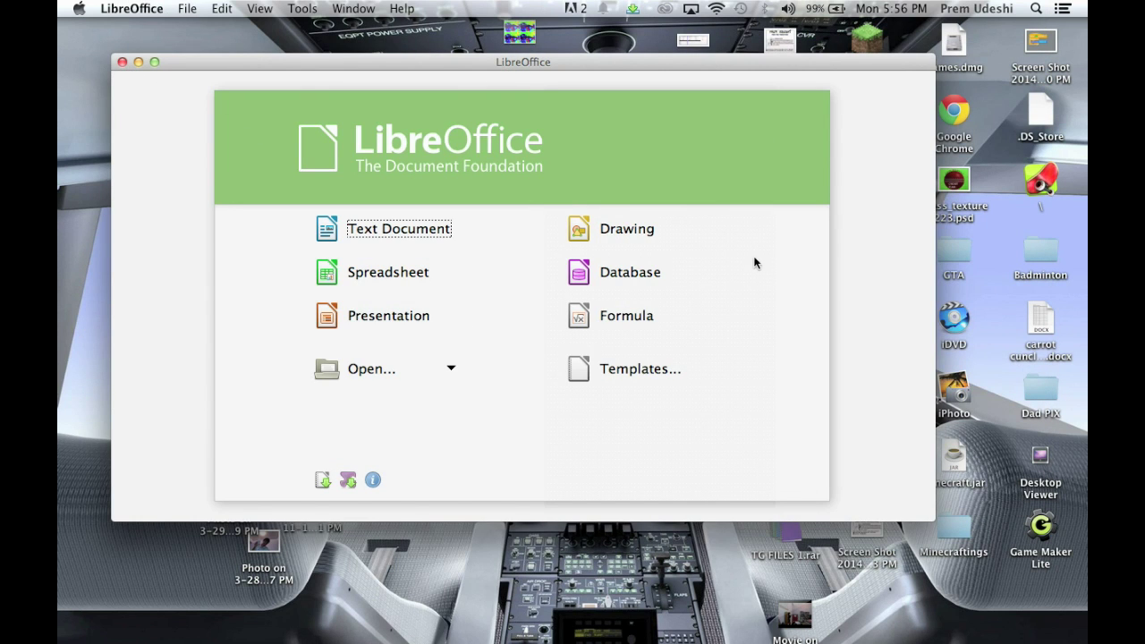
Create a new database with the Database Wizard, choosing not to register it and keeping it open for editing.
click(606, 277)
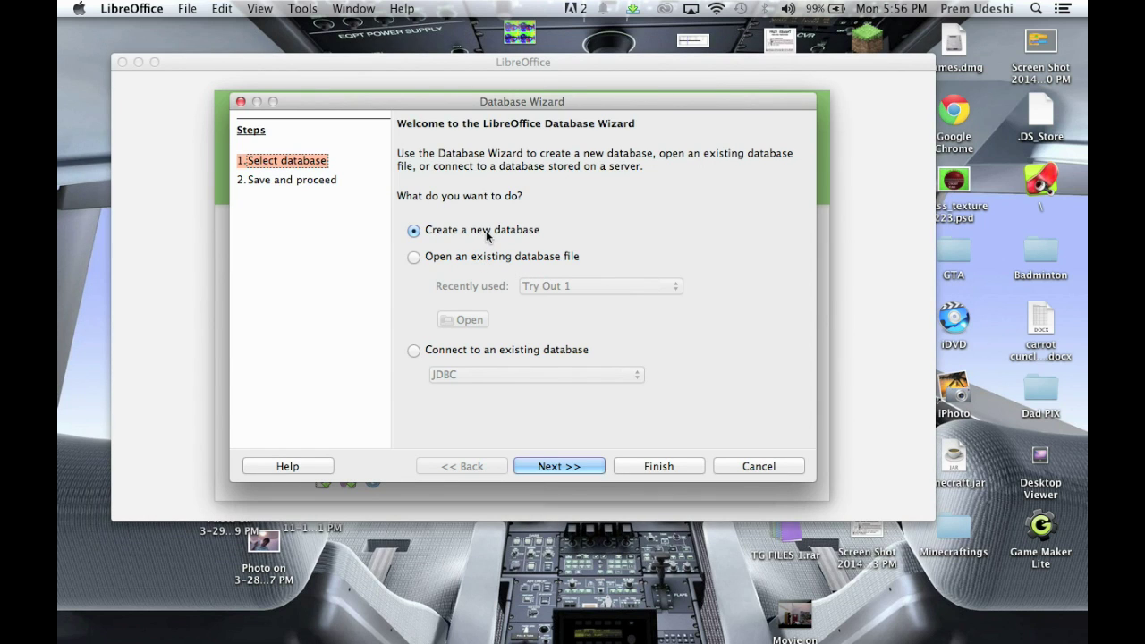
click(541, 465)
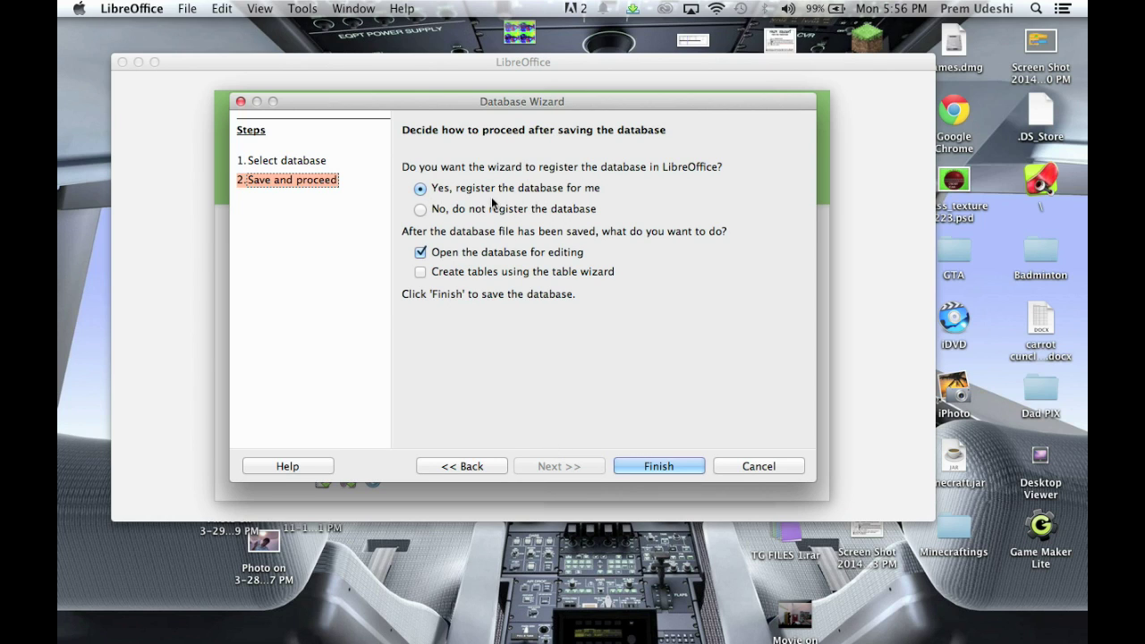
click(420, 211)
click(659, 466)
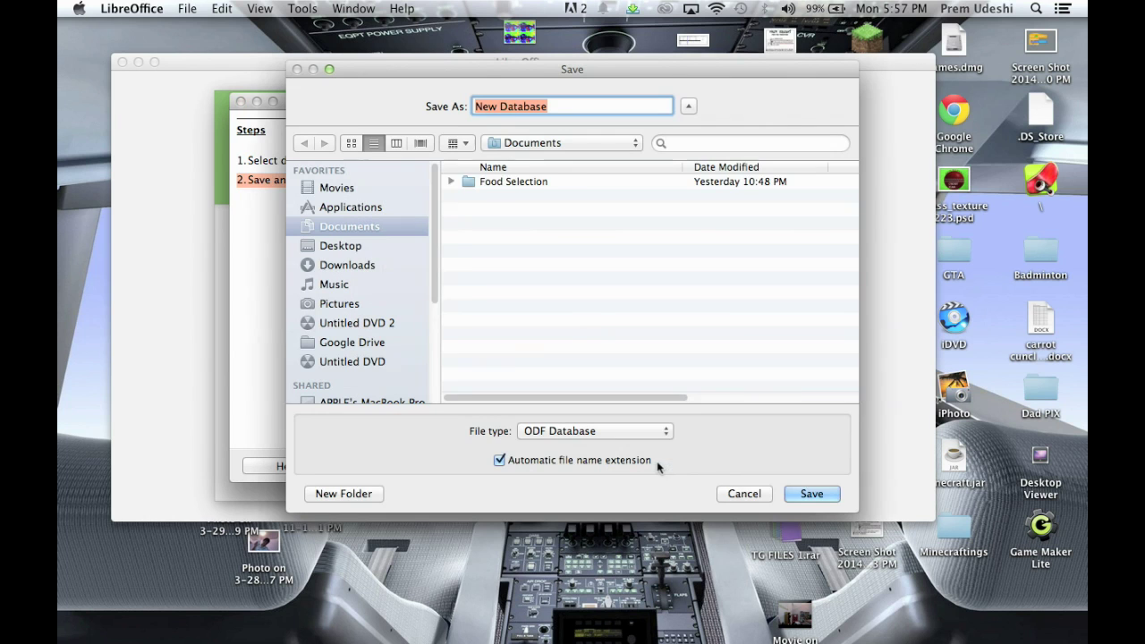
Save the database as "Billing Demon " in the Documents folder as an ODF Database.
key(BackSpace)
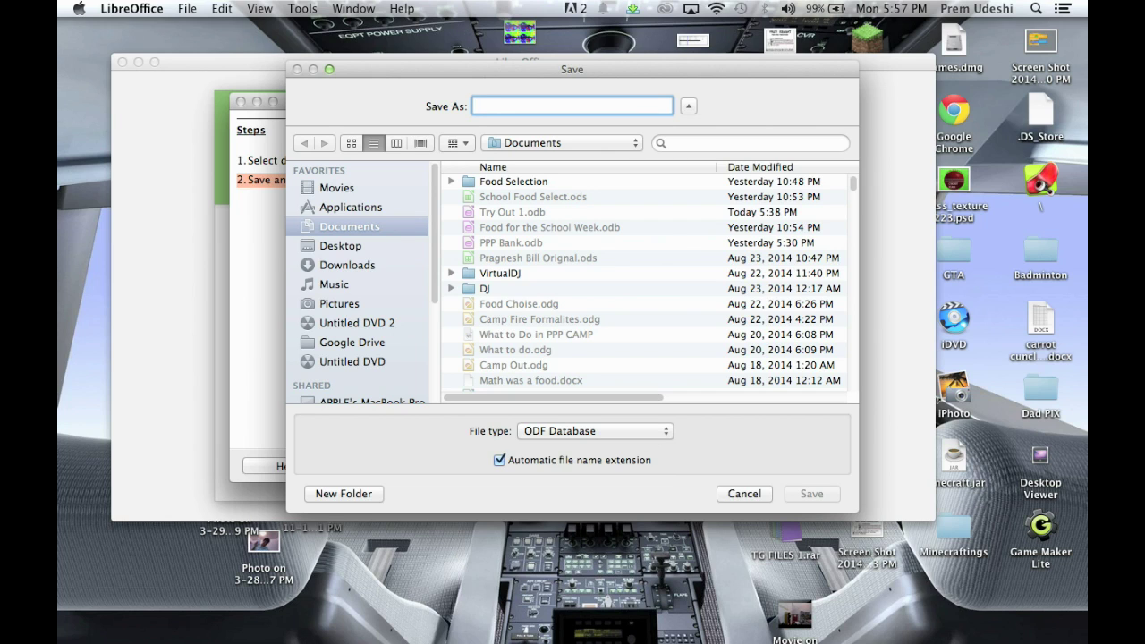
text(Billing)
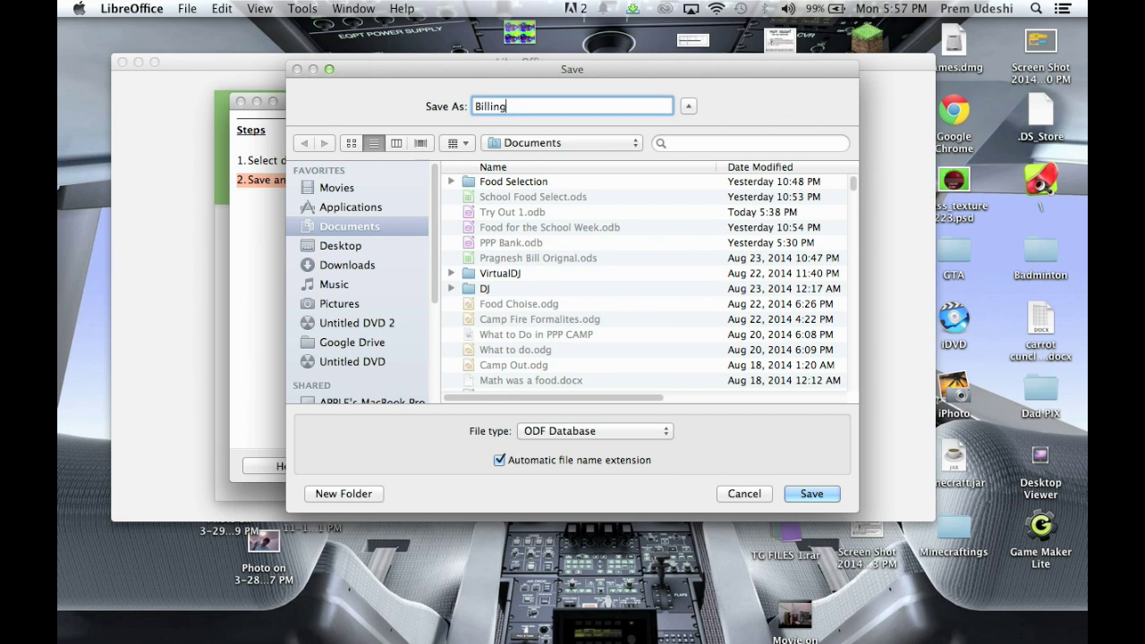
text( Deomoi)
key(BackSpace)
key(BackSpace)
text(on)
key(Left)
key(Left)
key(Left)
key(Left)
key(BackSpace)
click(828, 494)
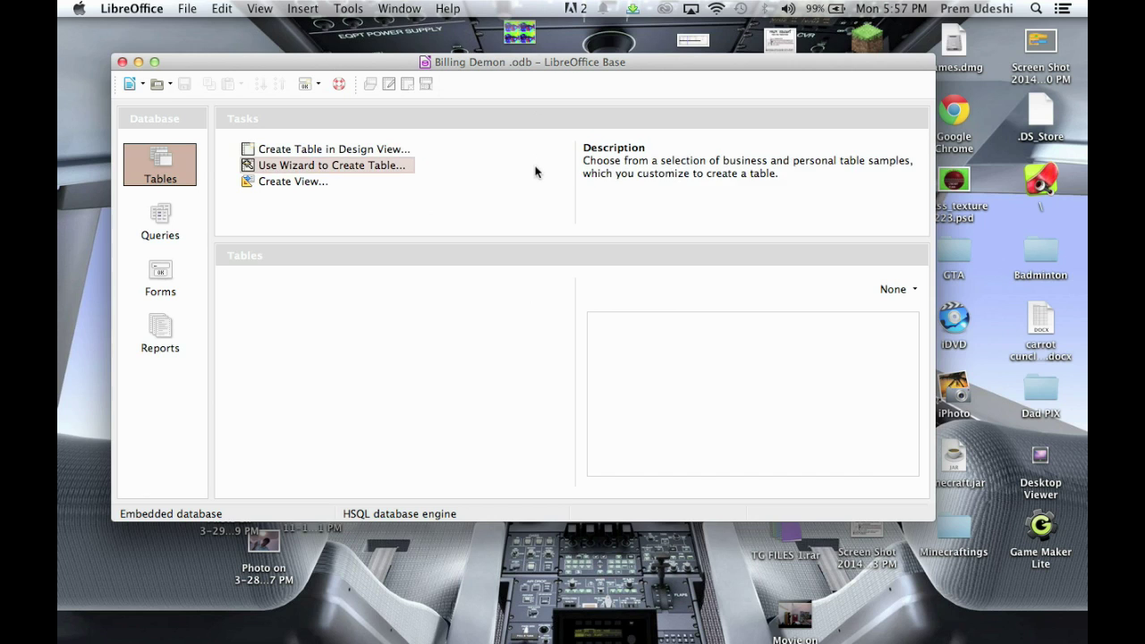
Start a new table in Design View and place the cursor in its first field name.
click(329, 152)
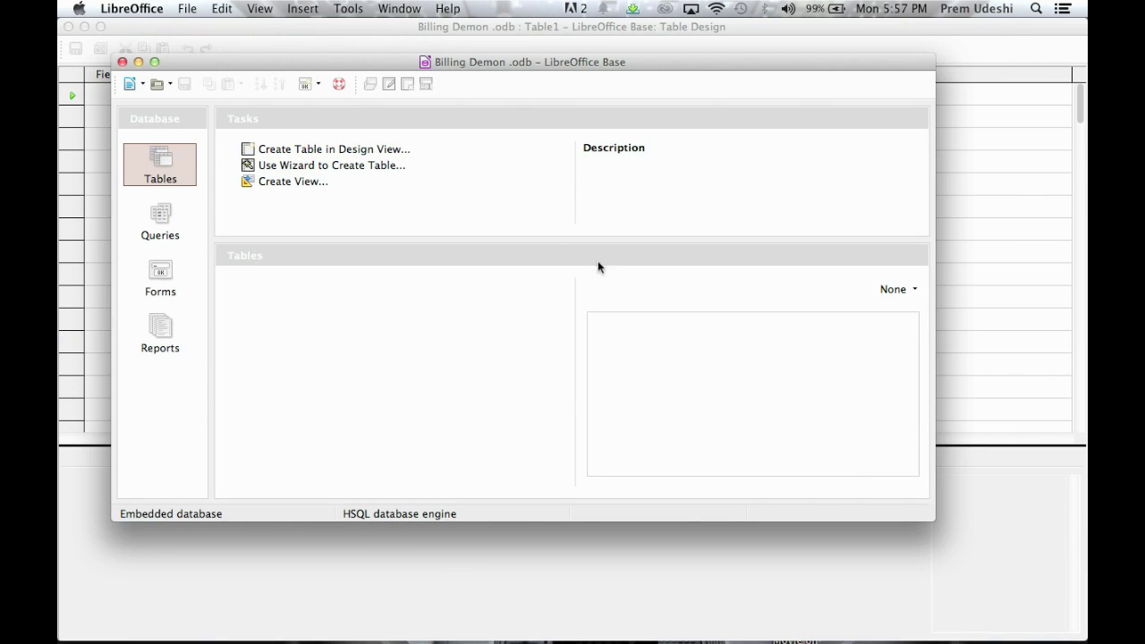
click(1018, 283)
click(100, 93)
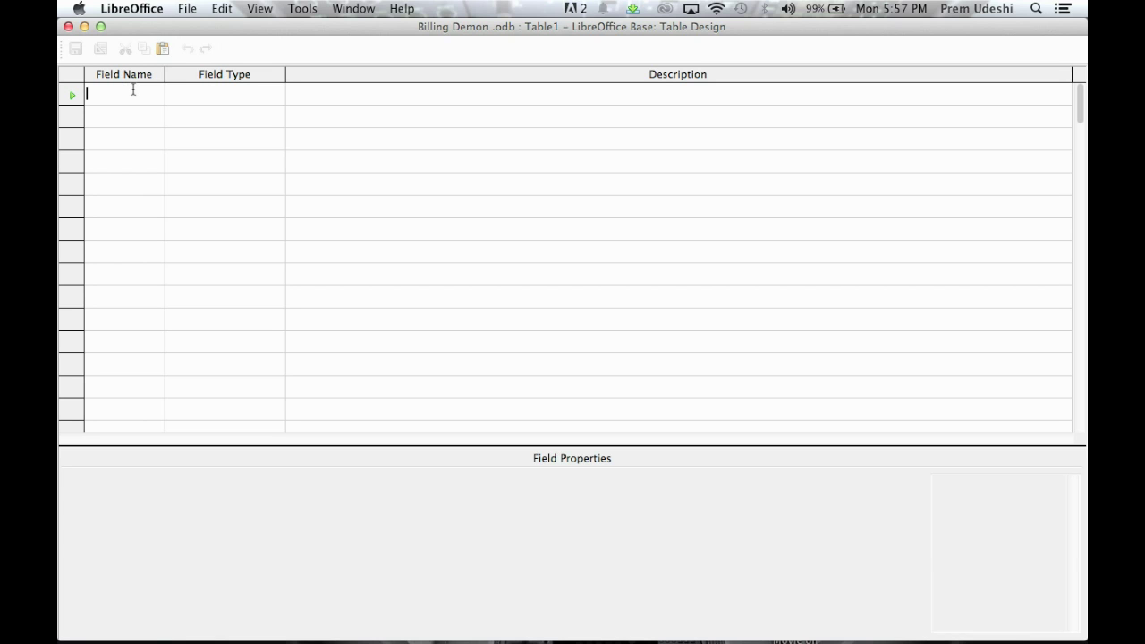
Add a first field named Item Code with the field type Integer [ INTEGER ].
text(Item Code\)
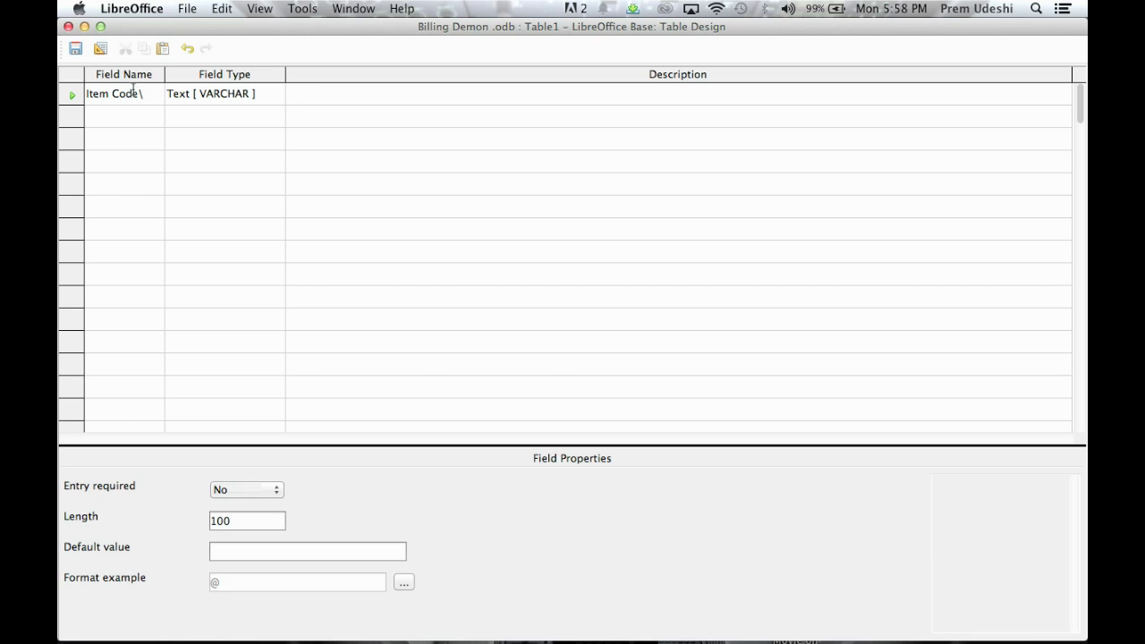
key(BackSpace)
key(Tab)
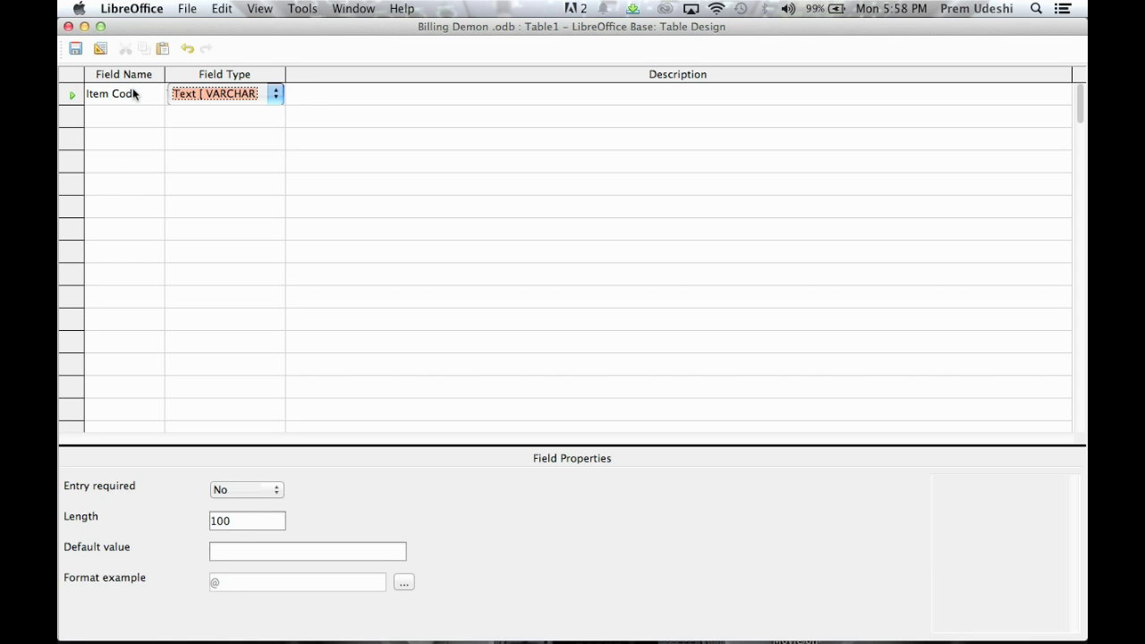
click(276, 94)
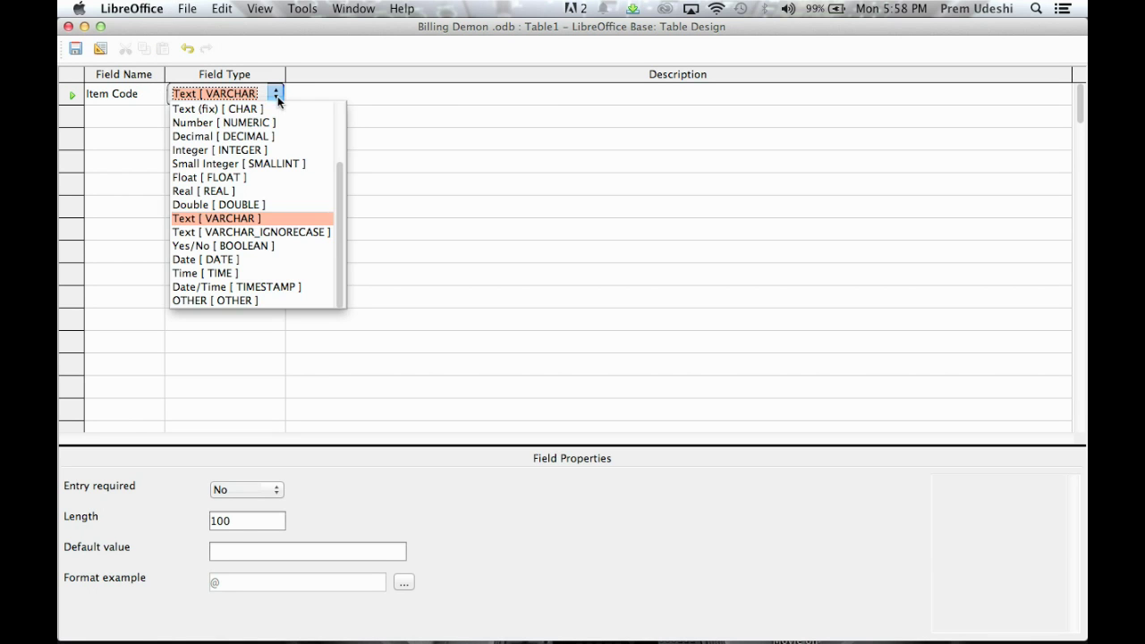
click(242, 153)
click(268, 163)
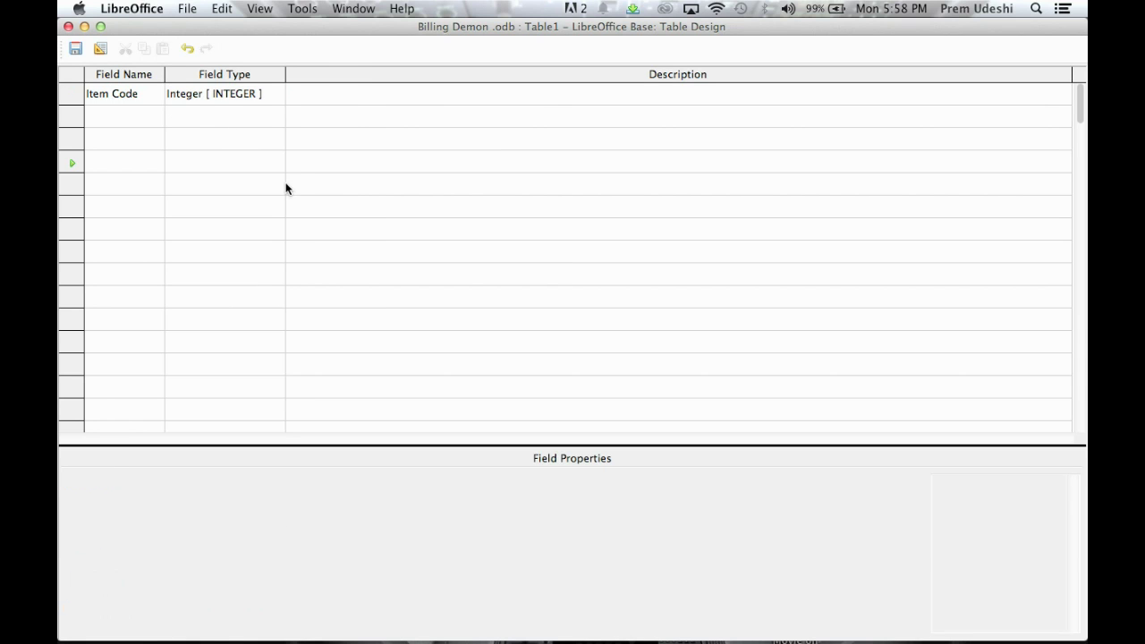
Set the Item Code field as the table's primary key.
click(71, 83)
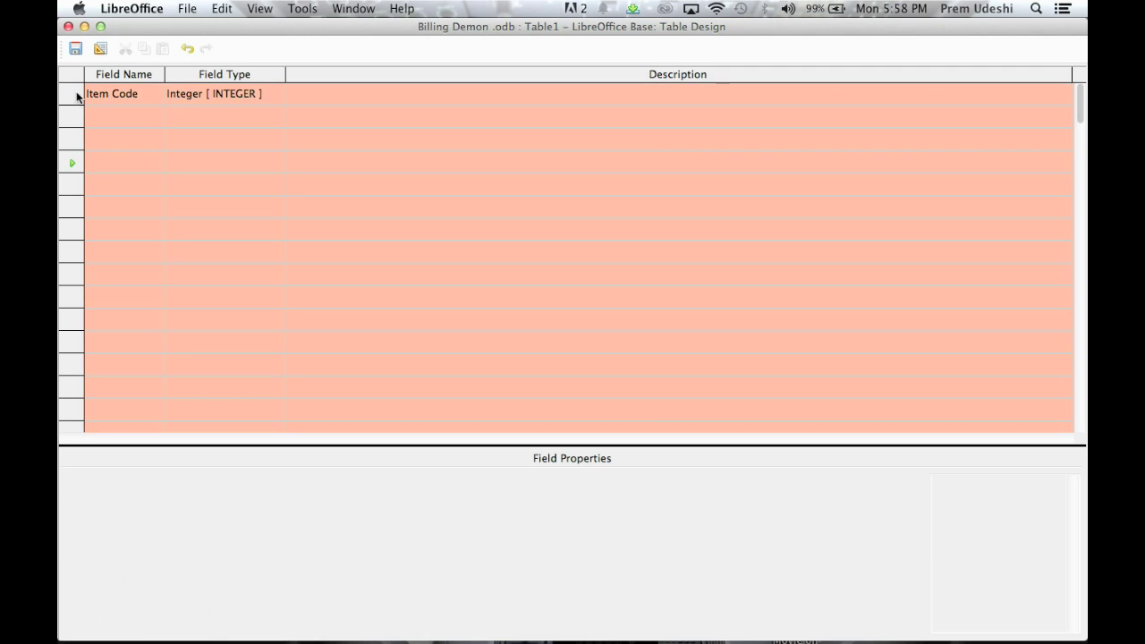
click(73, 94)
right_click(74, 95)
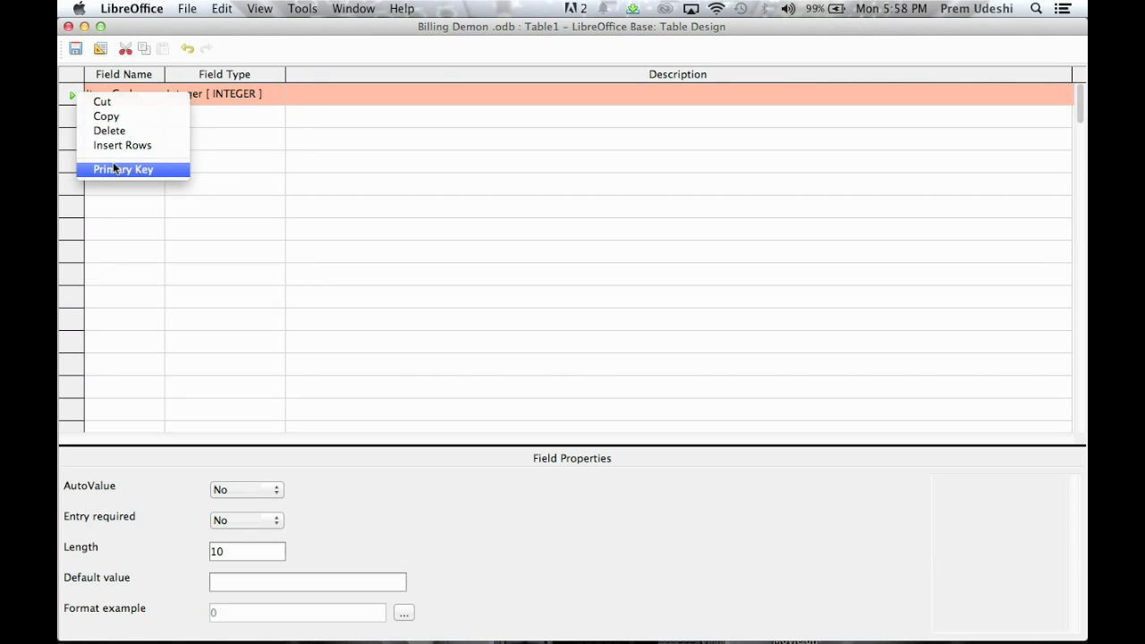
click(113, 167)
Add a second field named Item with type Text [ VARCHAR ] and the description "Discription".
click(114, 117)
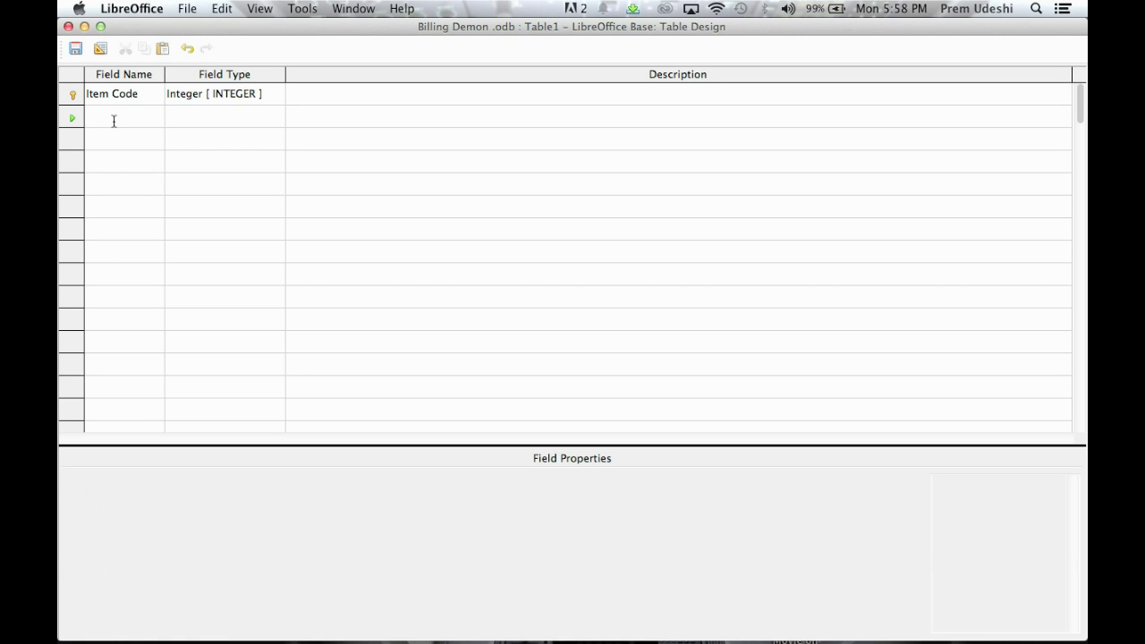
text(I)
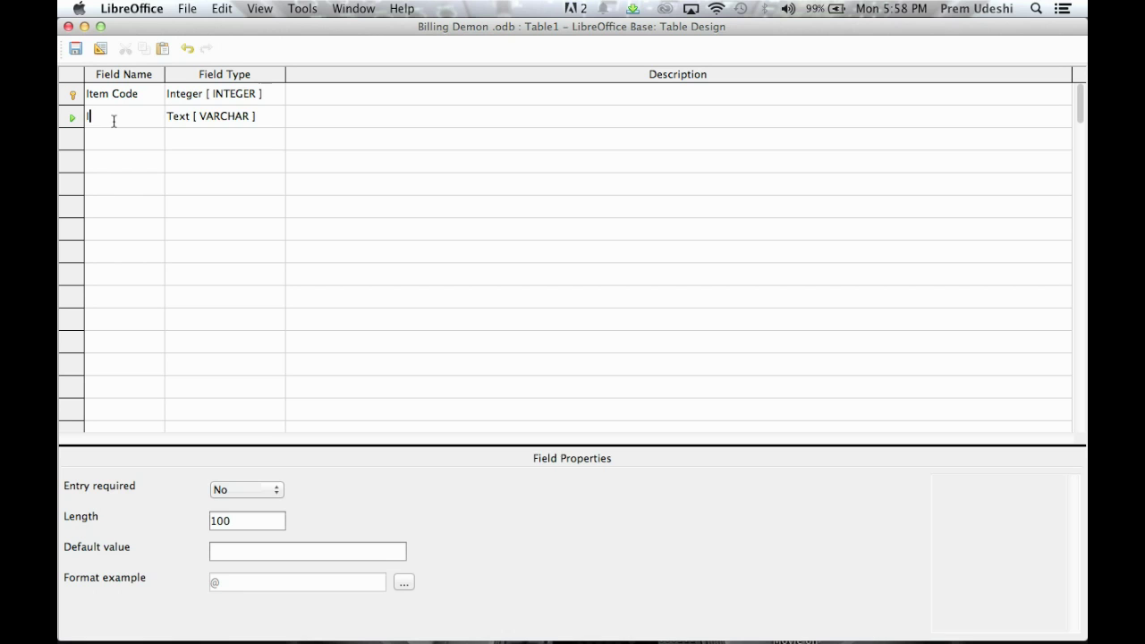
text(tem)
key(Tab)
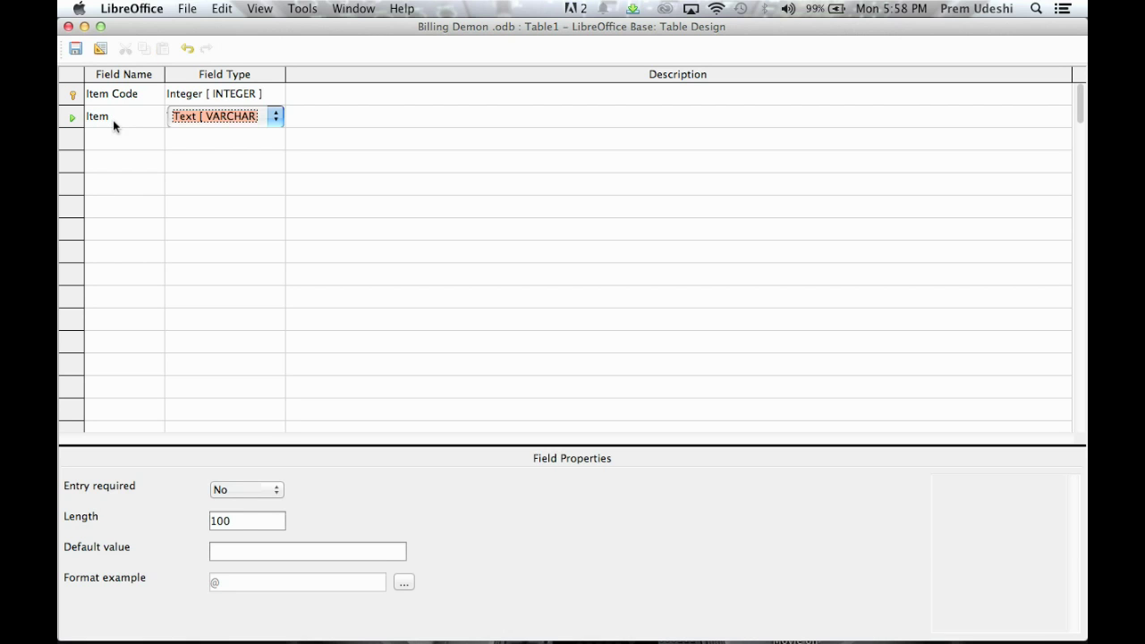
key(Tab)
text(D)
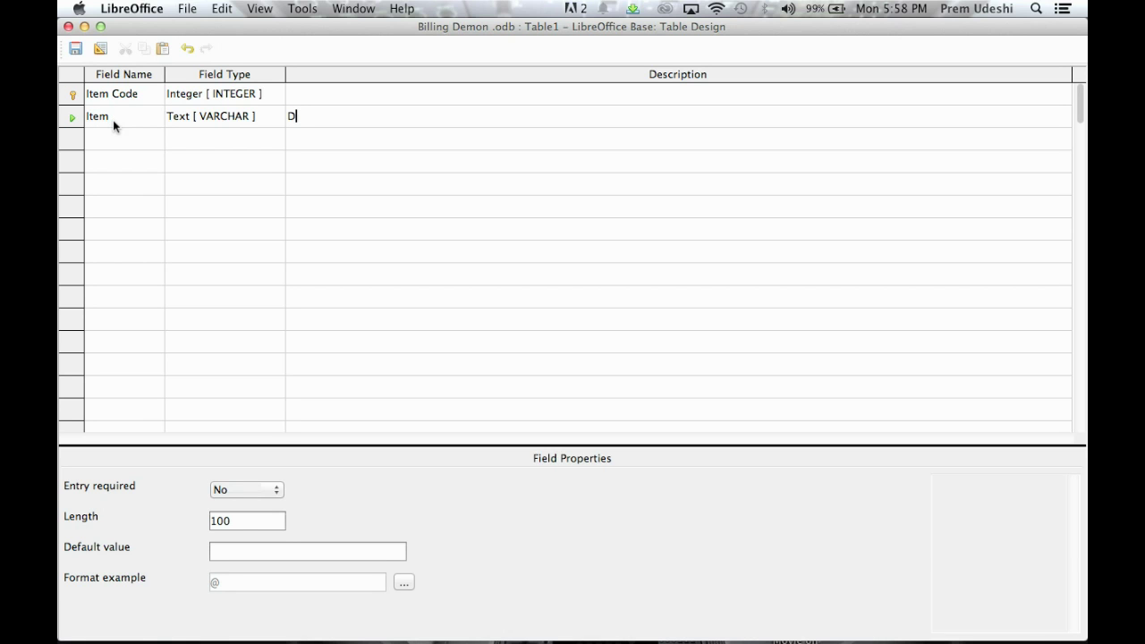
text(iscription)
key(Tab)
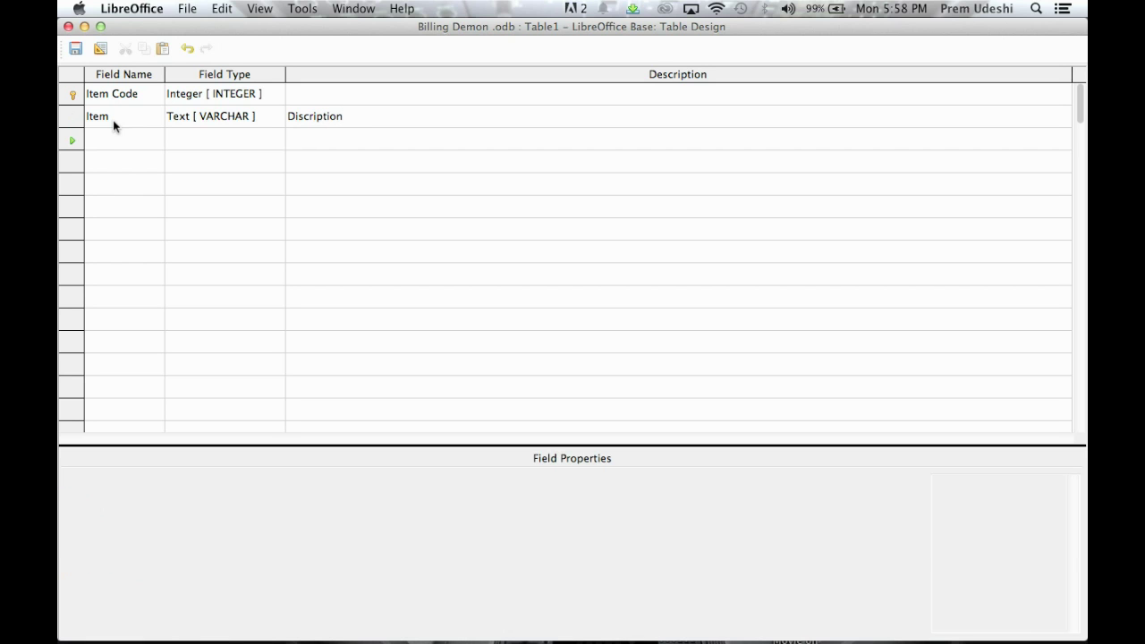
Enter "Diffrent Code for diffrent food" as the description of the Item Code field.
click(317, 97)
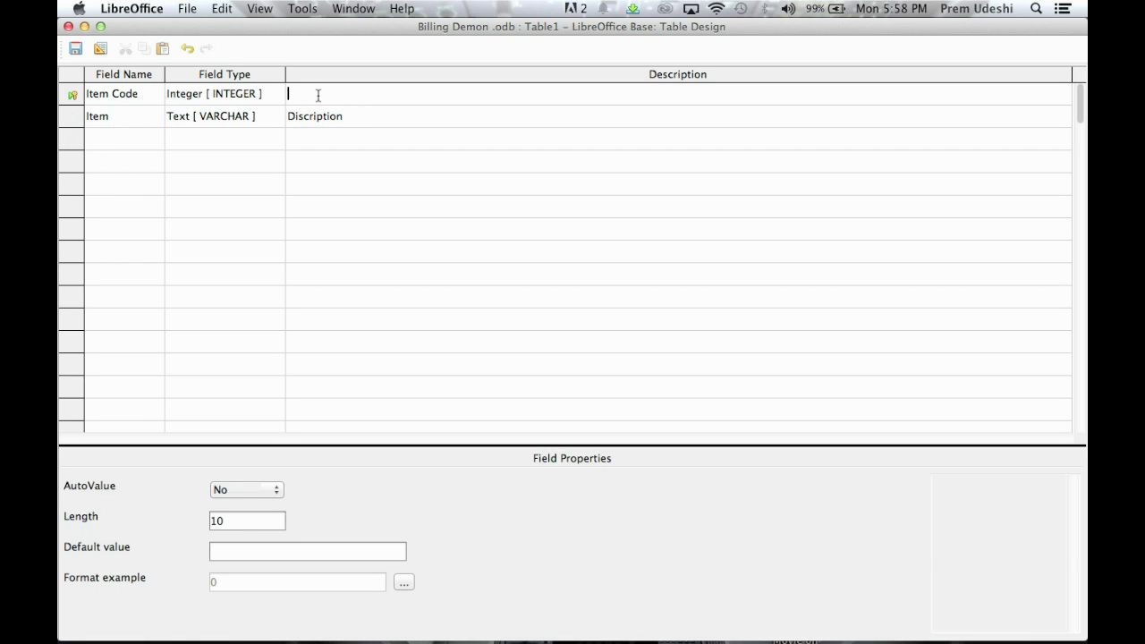
click(413, 98)
text(Diffrent Code for diffrent food)
key(Down)
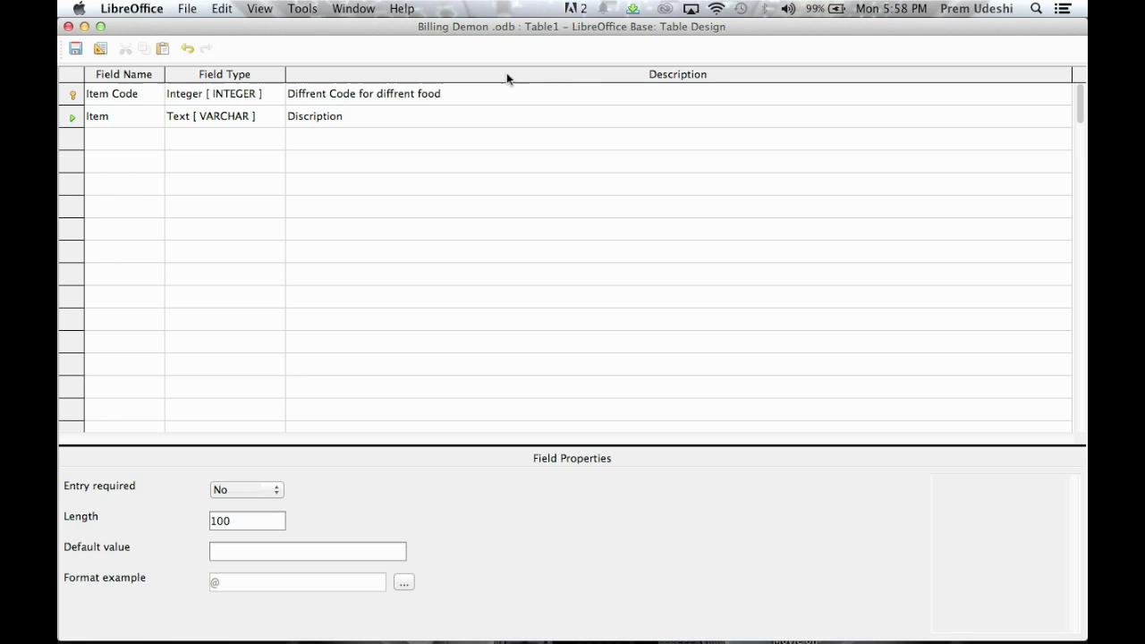
Replace the word "food" with "Item" in the Item Code description.
key(Up)
click(471, 95)
text(=)
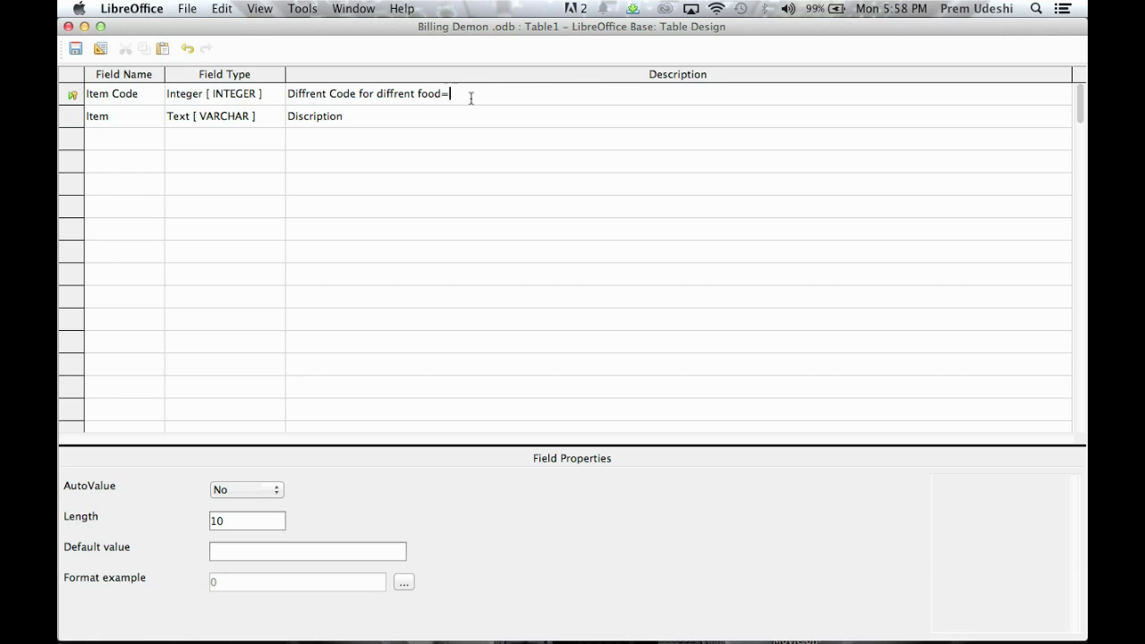
key(BackSpace)
key(BackSpace)
key(BackSpace)
key(BackSpace)
key(BackSpace)
key(BackSpace)
text(Item)
Add a third field named Price with the field type Number [ NUMERIC ].
click(148, 136)
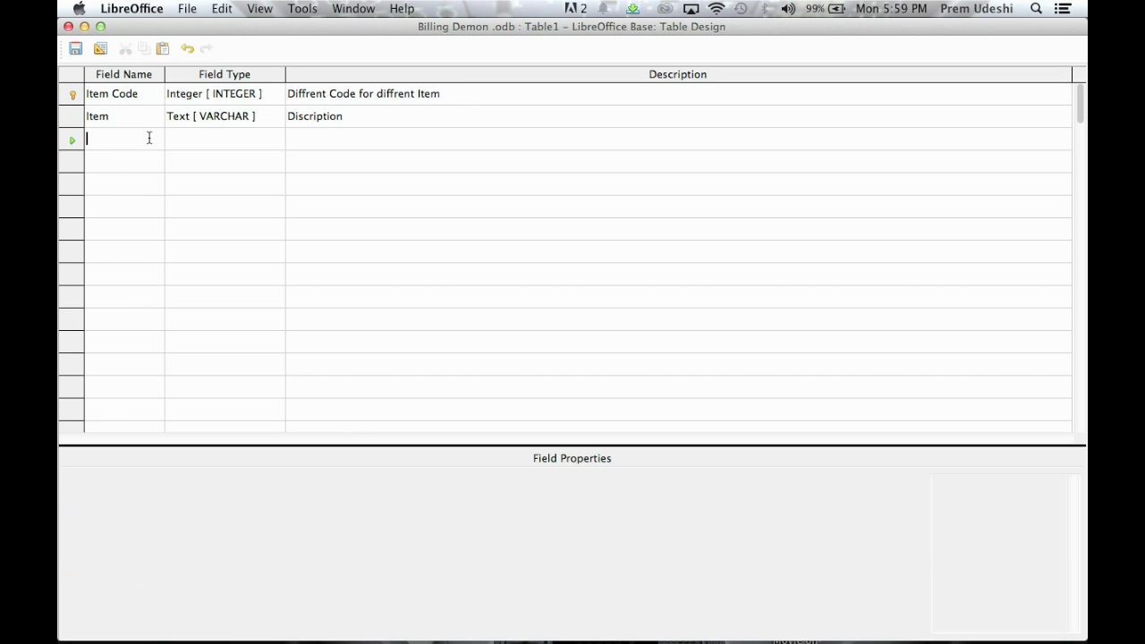
text(Price)
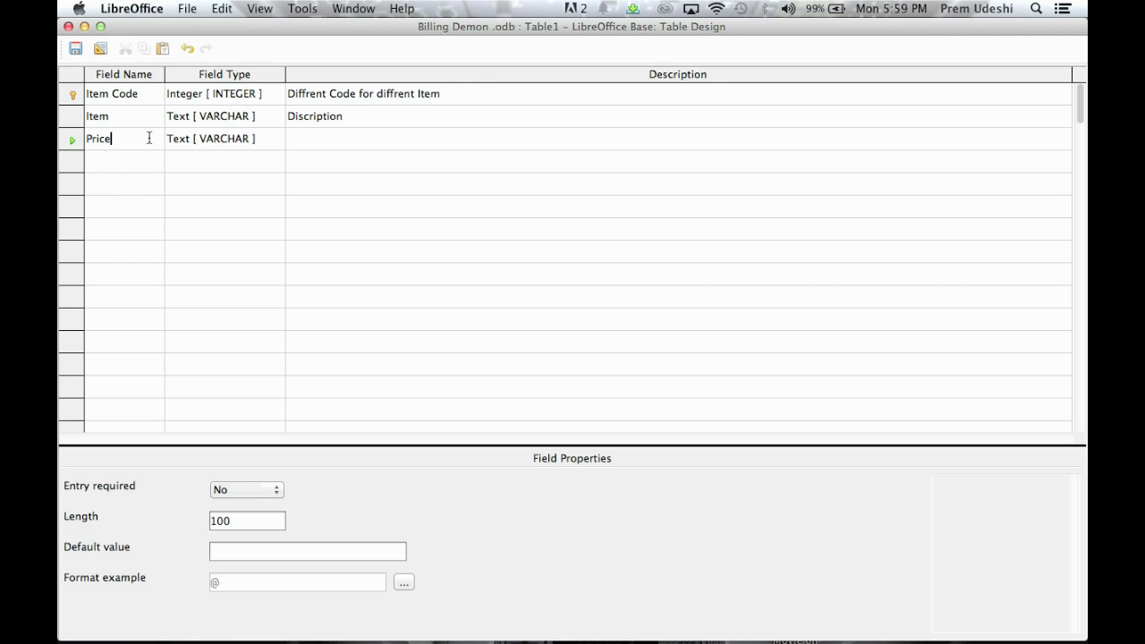
key(Tab)
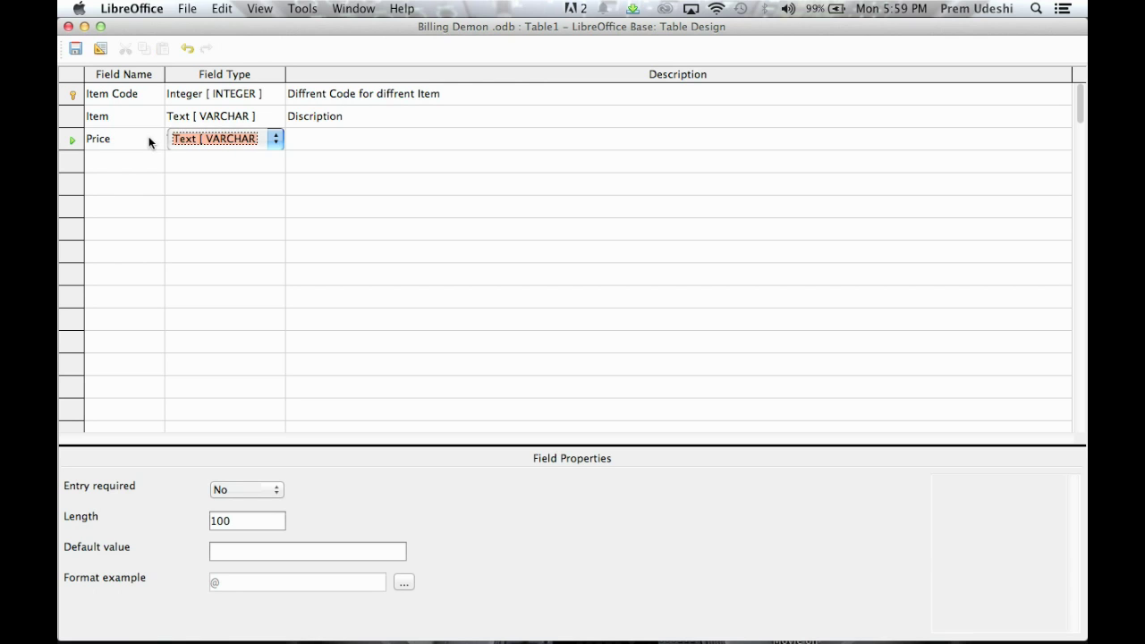
key(Tab)
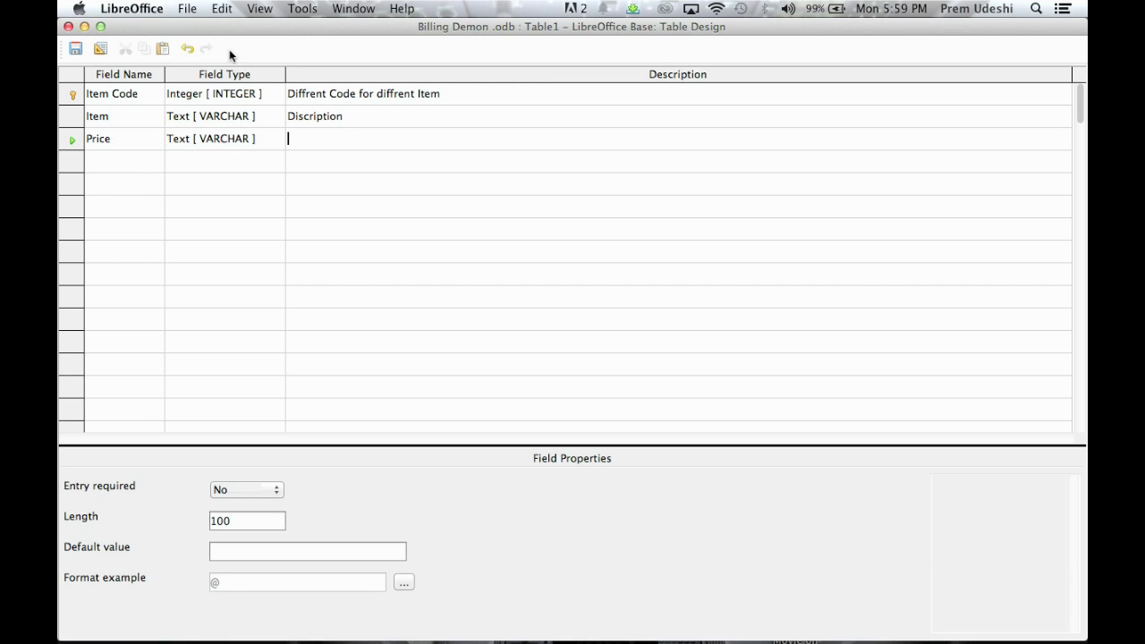
click(249, 138)
click(257, 140)
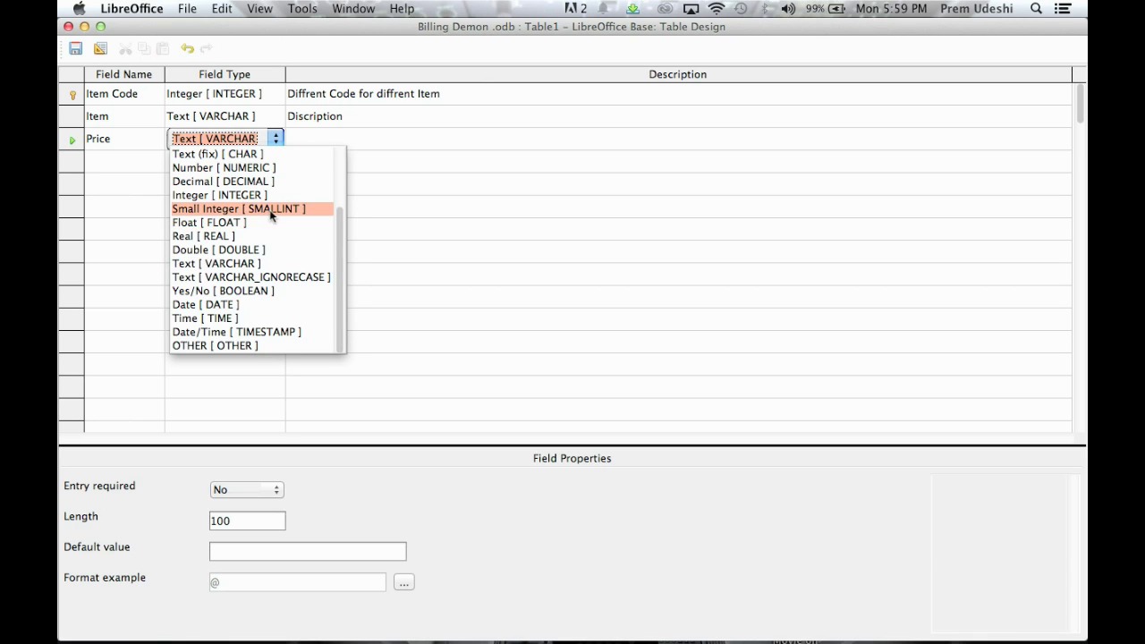
click(231, 168)
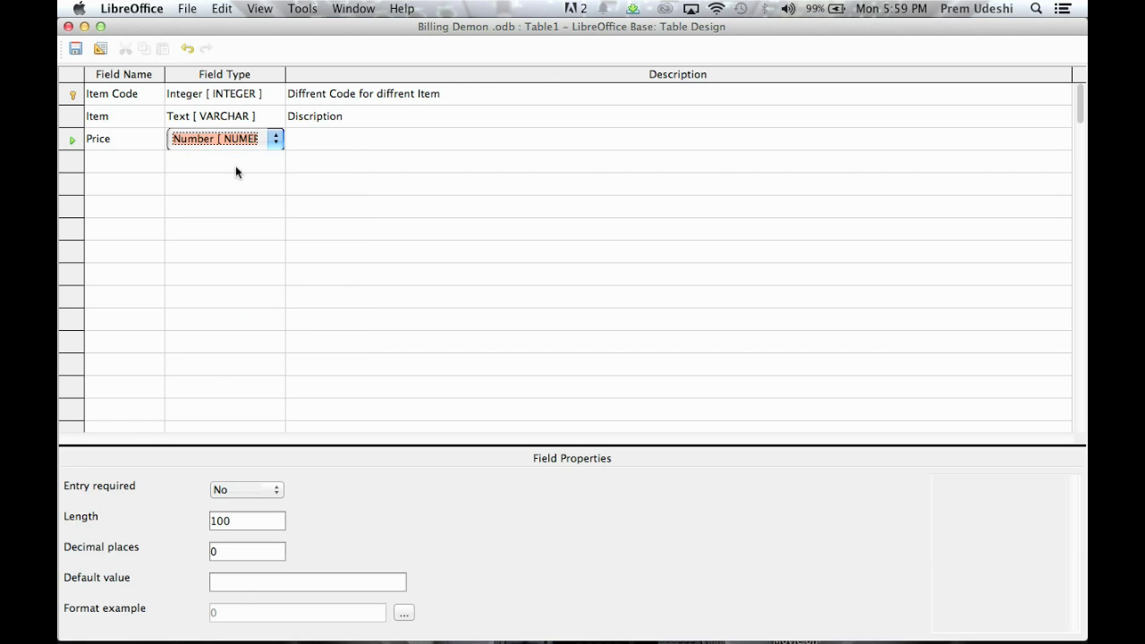
Make entry required for the Price field and set its default value to 10.
click(233, 490)
click(228, 503)
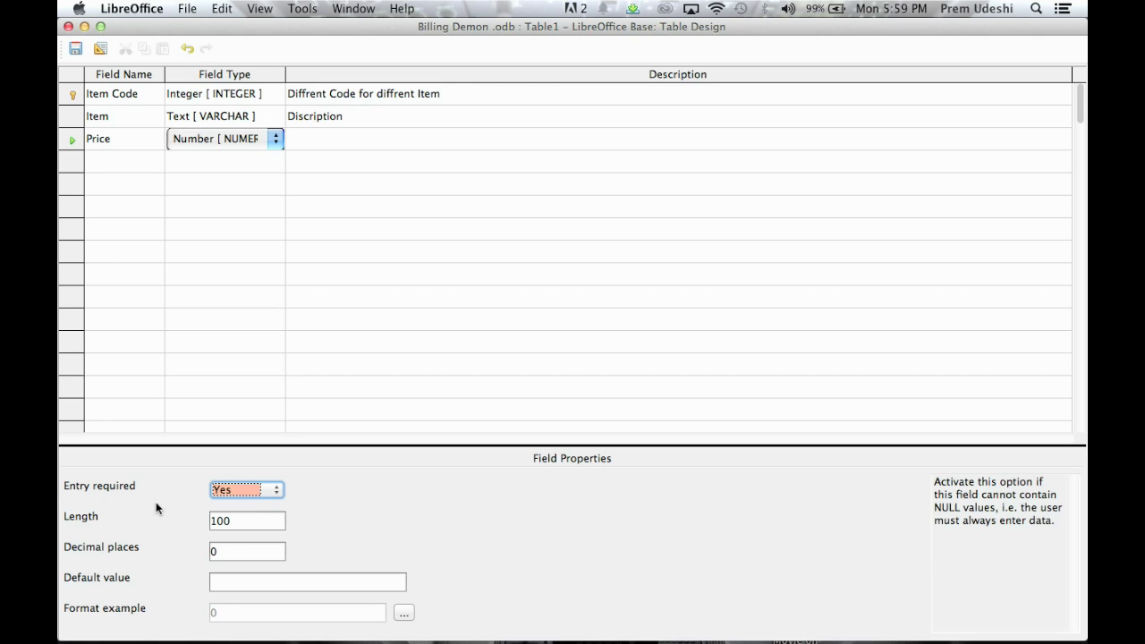
click(253, 520)
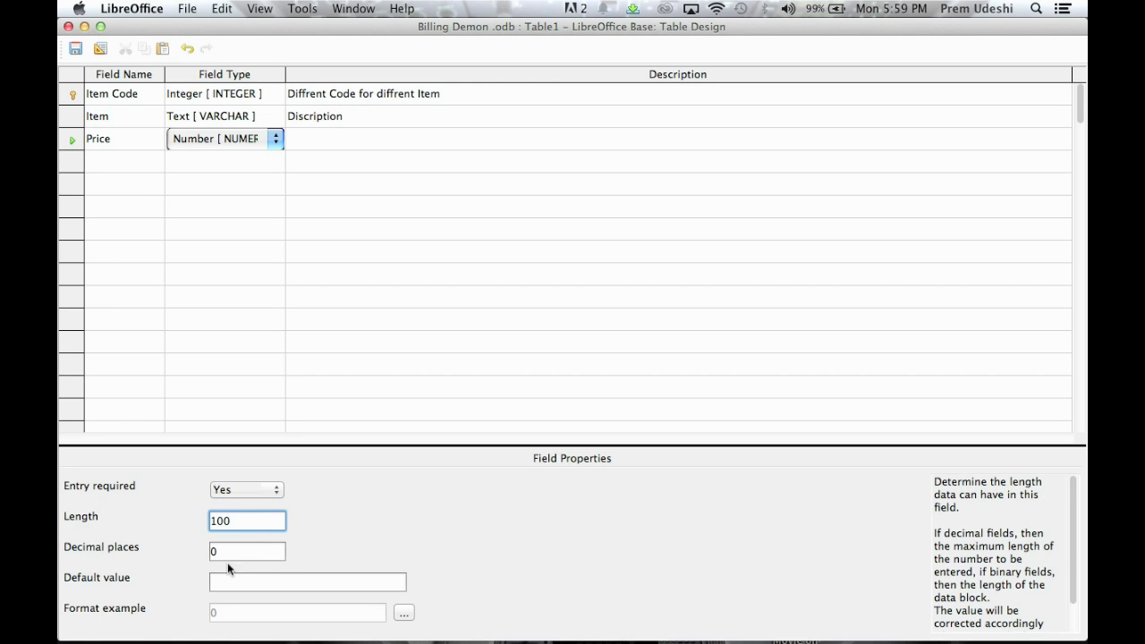
click(255, 581)
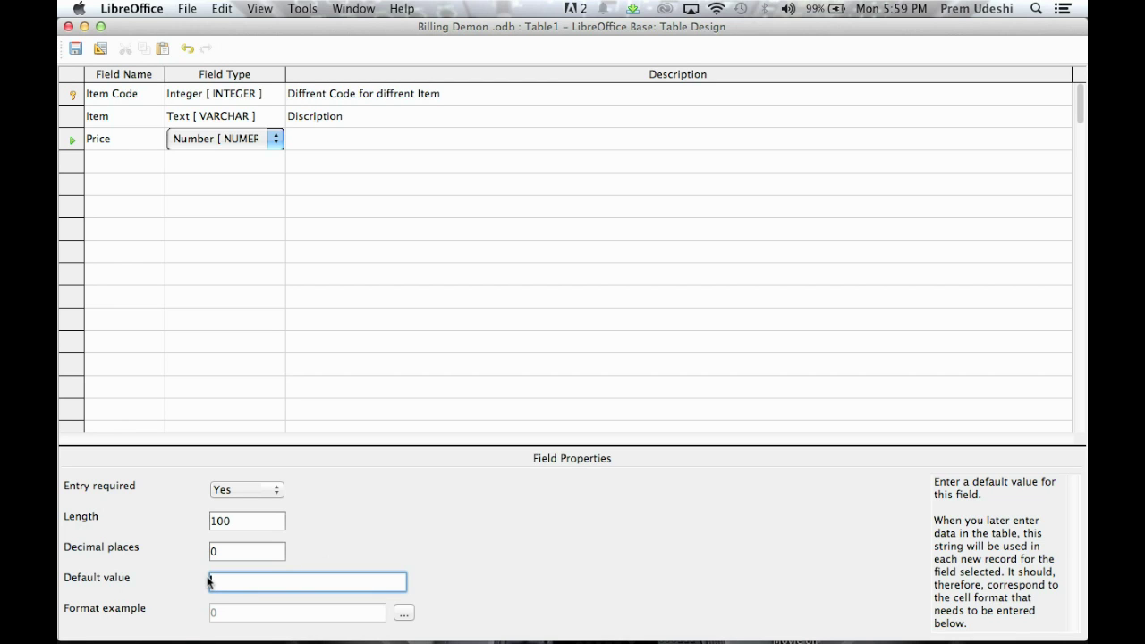
text(10)
click(320, 392)
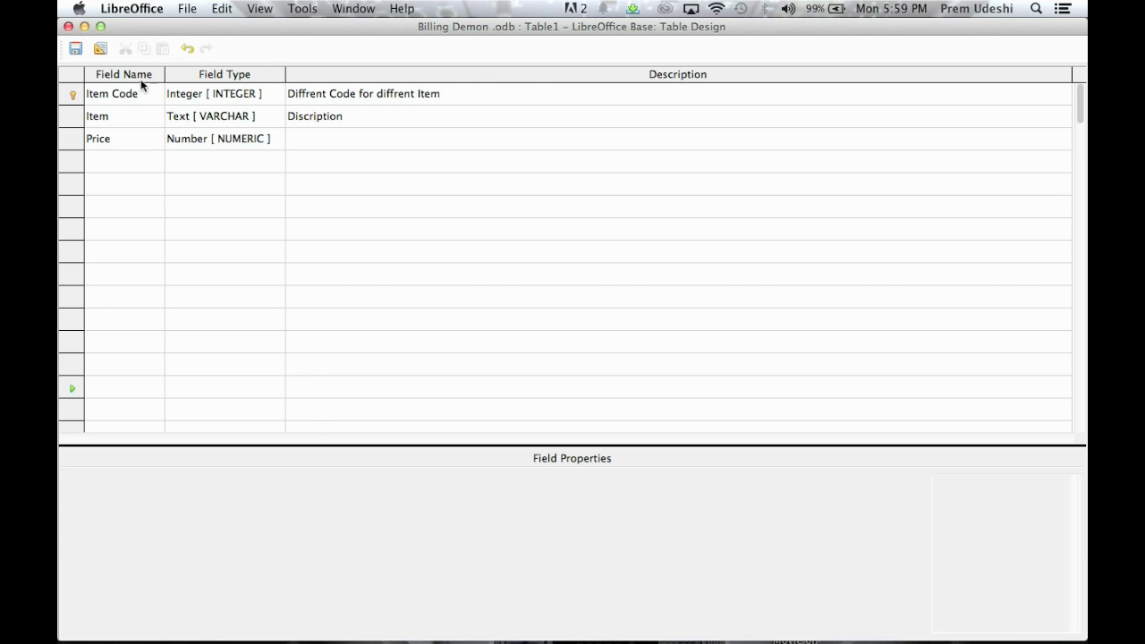
Enter "Enter Price for per piece" as the description of the Price field.
click(218, 126)
click(245, 146)
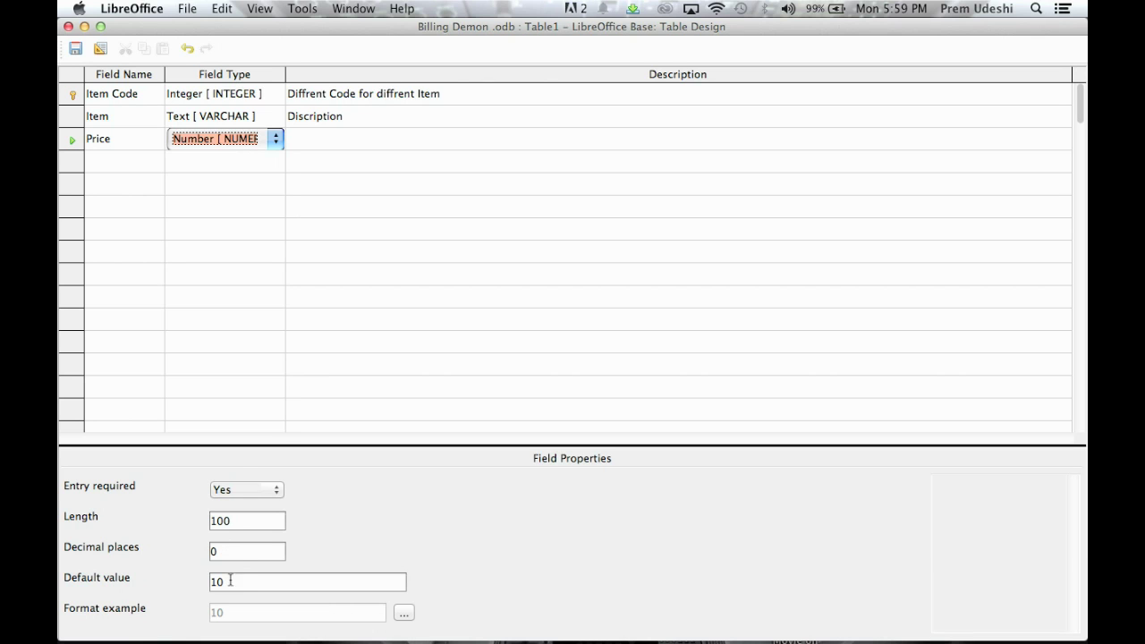
click(338, 142)
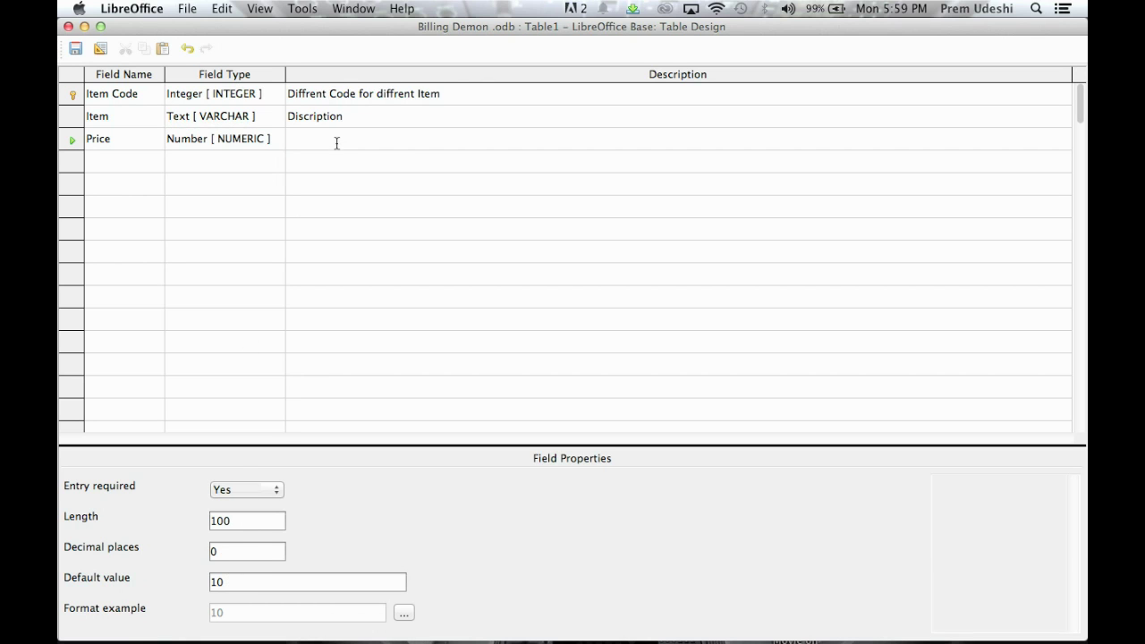
text(Enter Price for per piece)
click(334, 181)
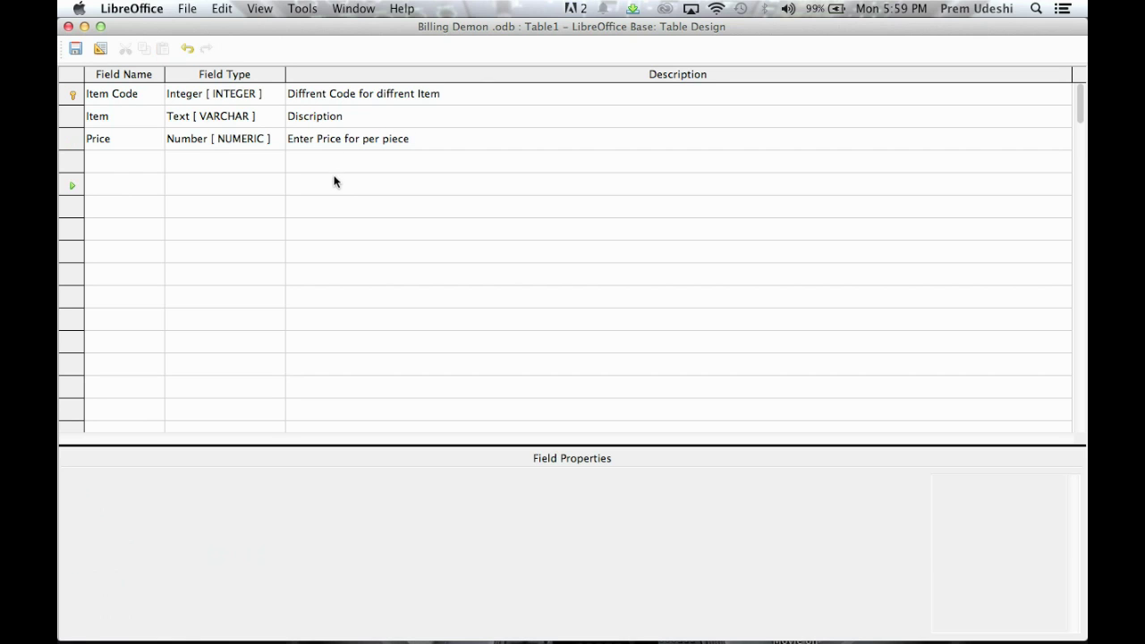
Save the table as "Shop Data base" and close its design window.
click(76, 48)
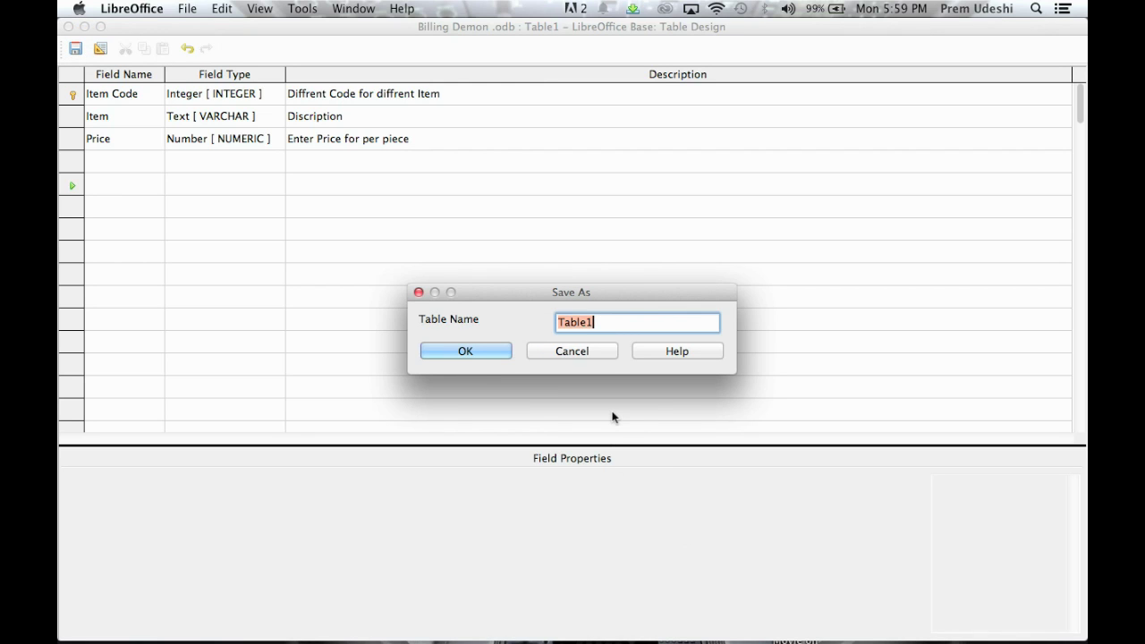
key(BackSpace)
text(Sh)
text(o[[)
text(Data)
text( bas)
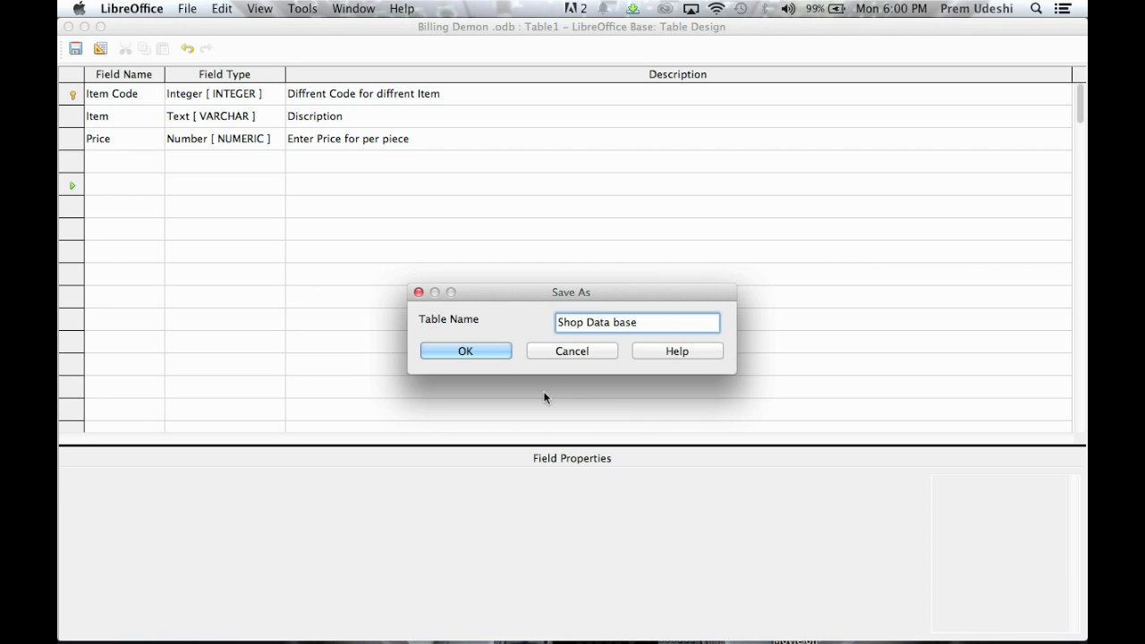
click(492, 360)
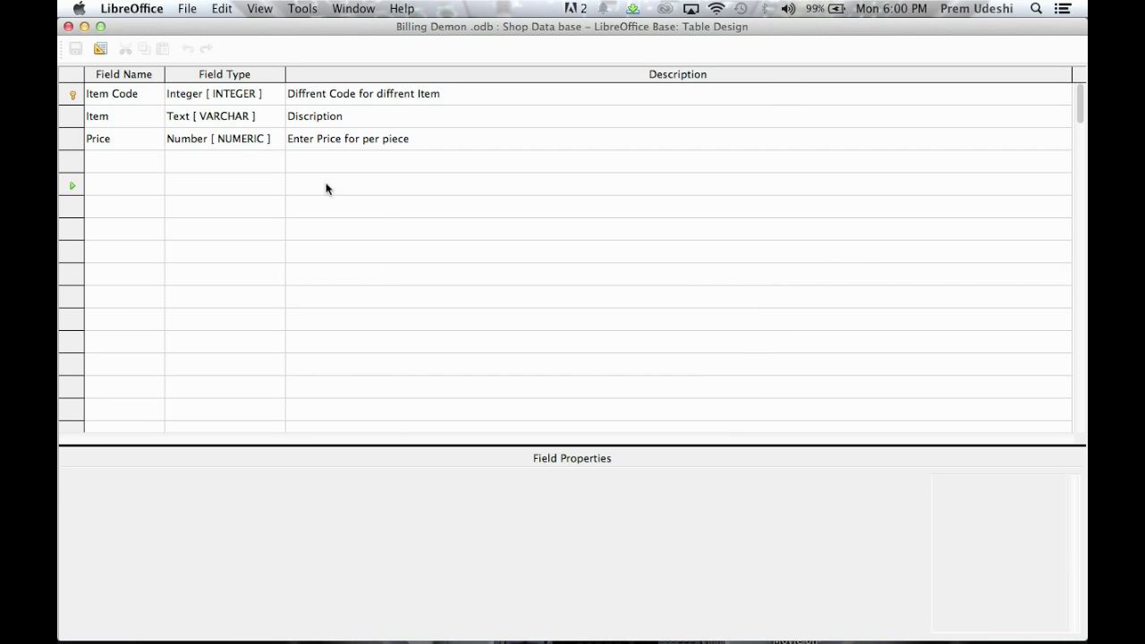
click(68, 26)
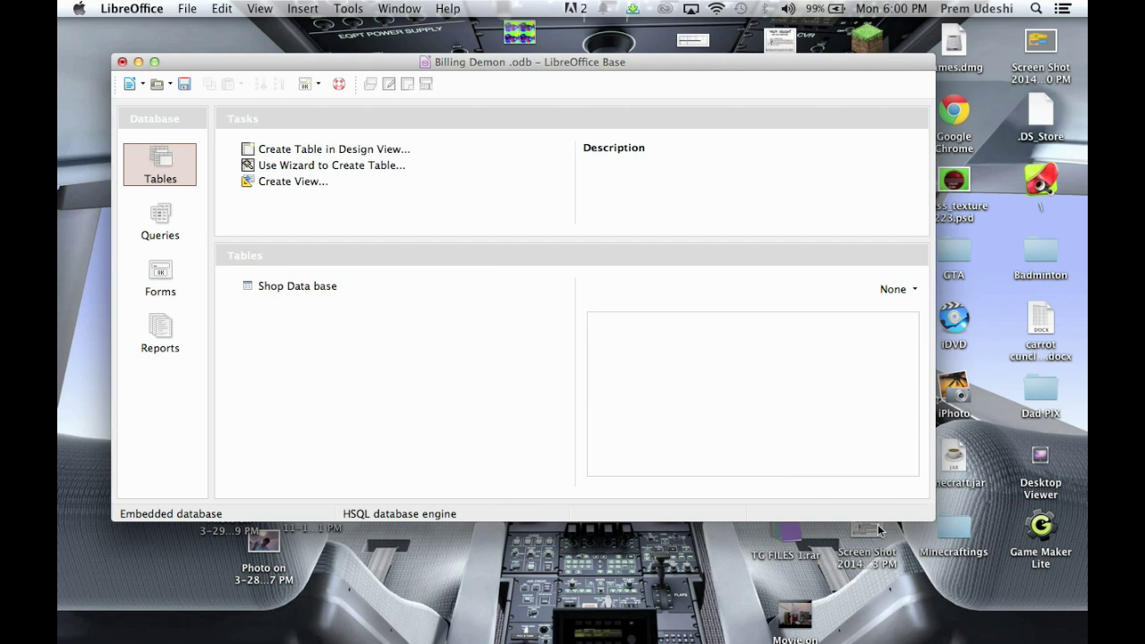
View the Shop Data base table in data view, then close it.
double_click(289, 288)
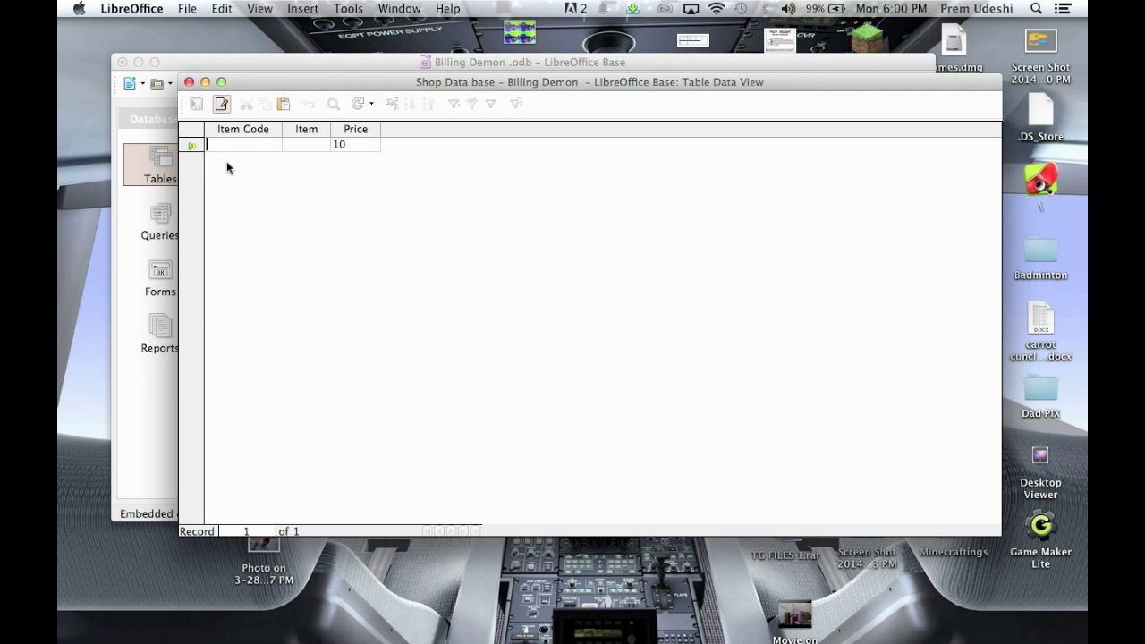
click(189, 82)
Edit the Shop Data base table so the Item Code field has AutoValue set to Yes, save the change and close the design.
right_click(325, 285)
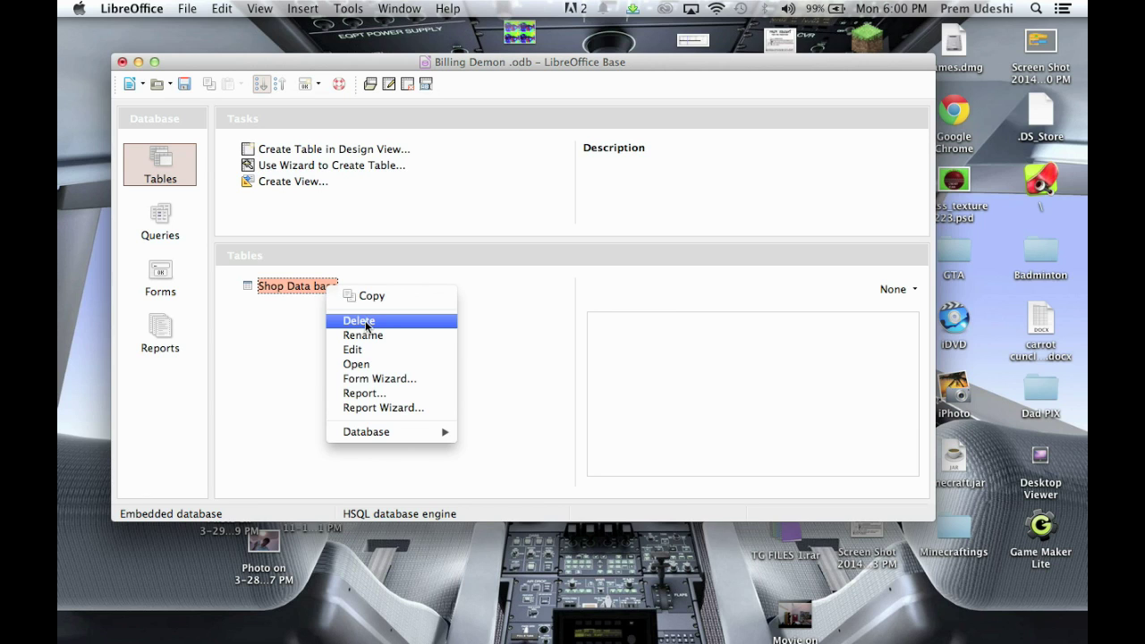
click(354, 349)
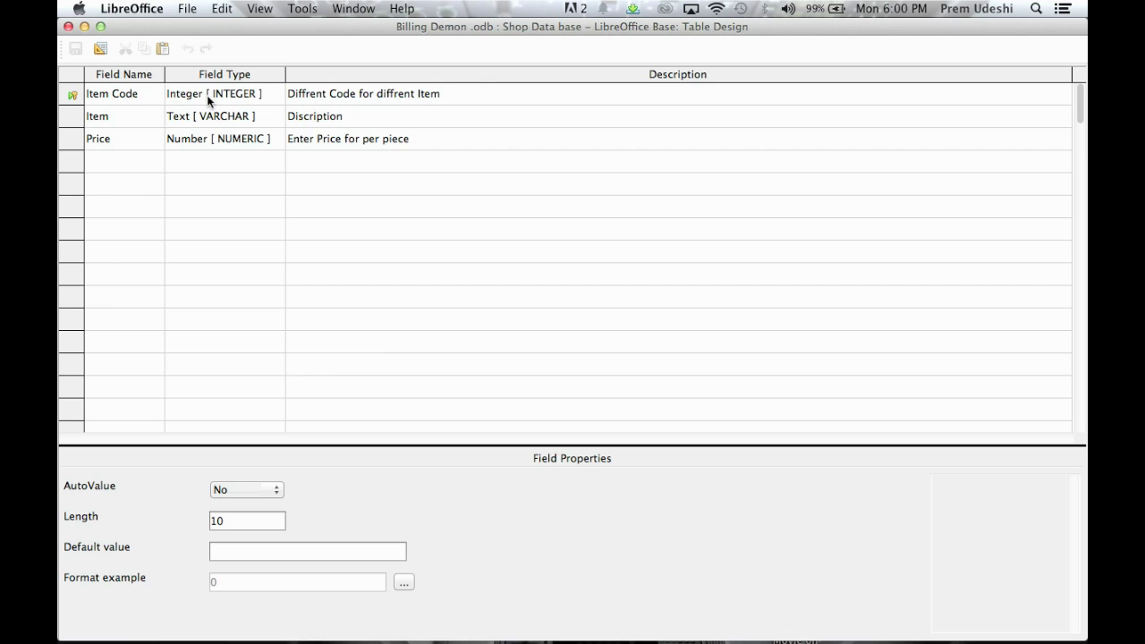
click(211, 104)
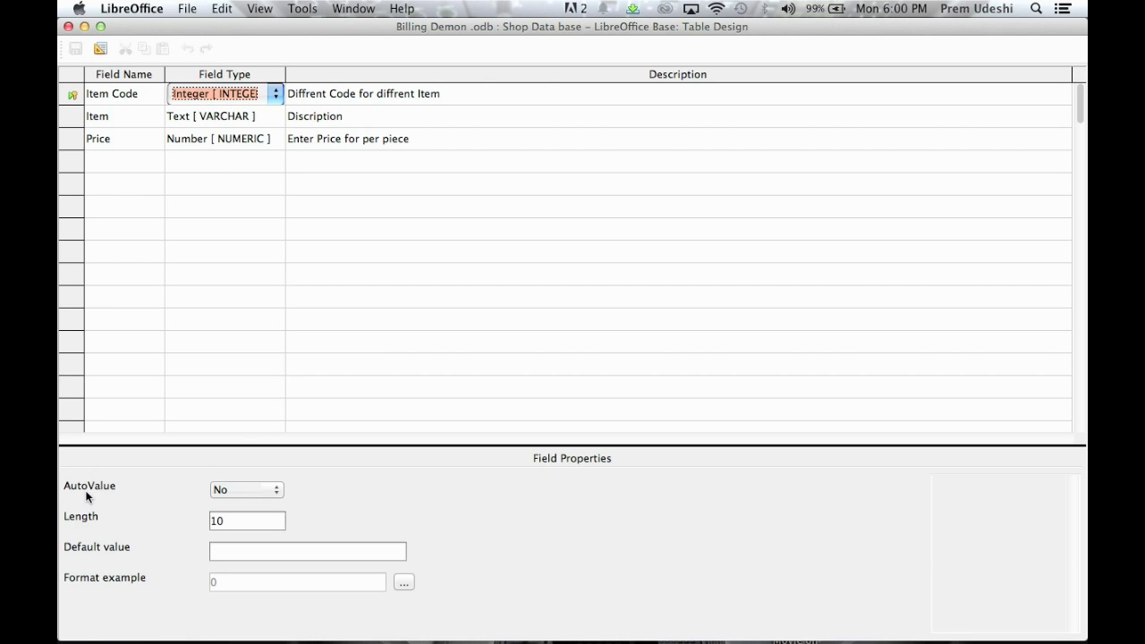
click(256, 492)
click(223, 506)
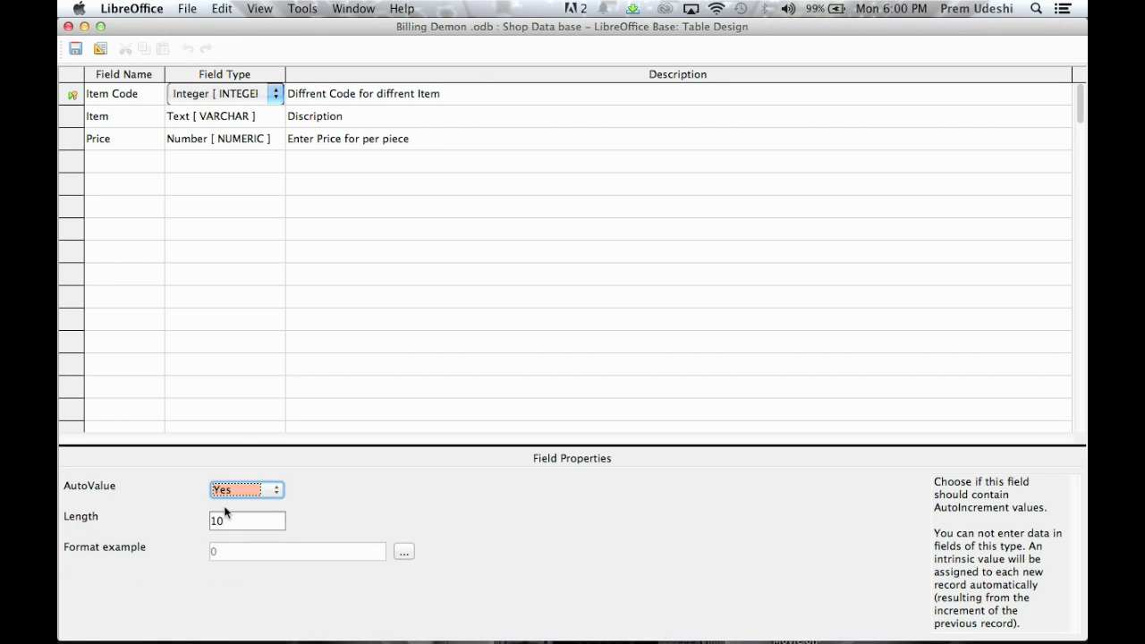
click(75, 48)
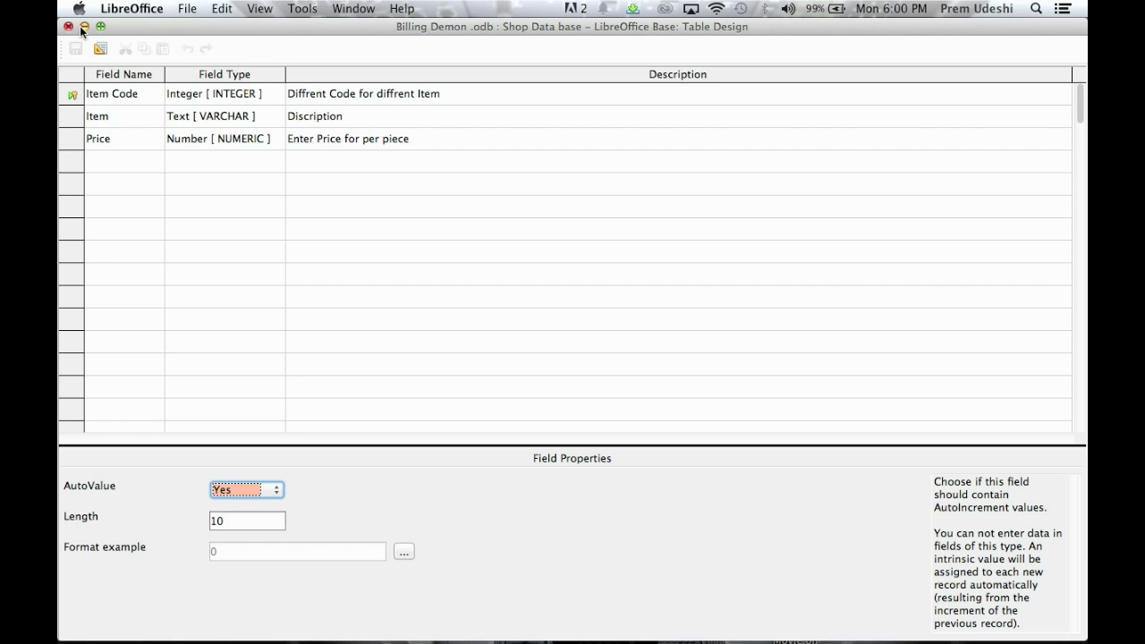
click(69, 28)
click(506, 356)
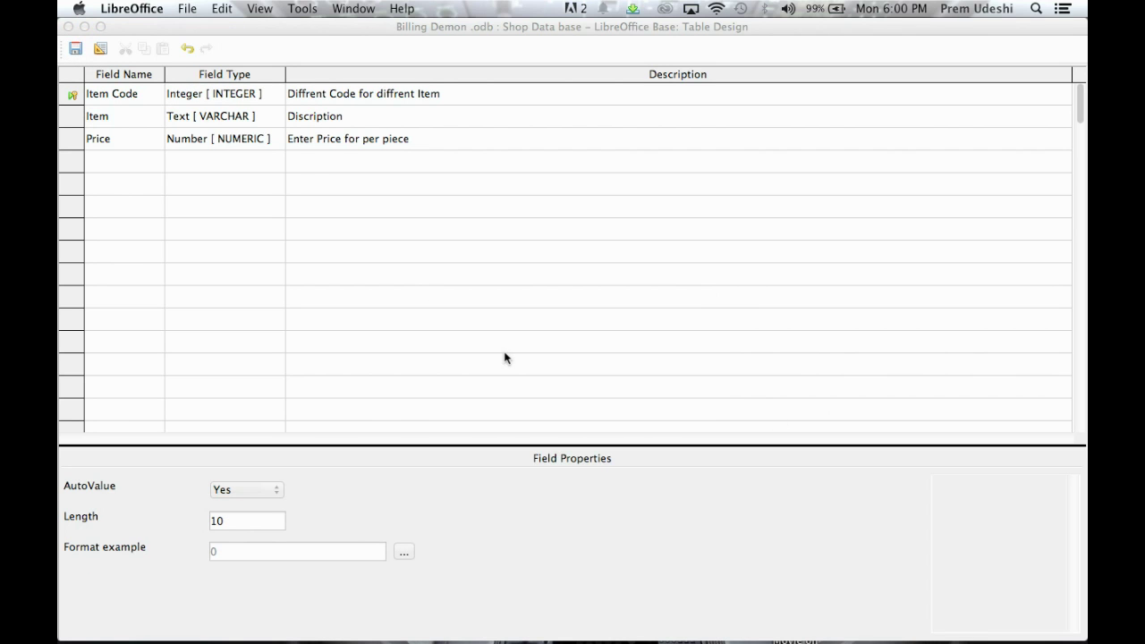
Open the Shop Data base table for data entry and widen its Item column.
double_click(291, 286)
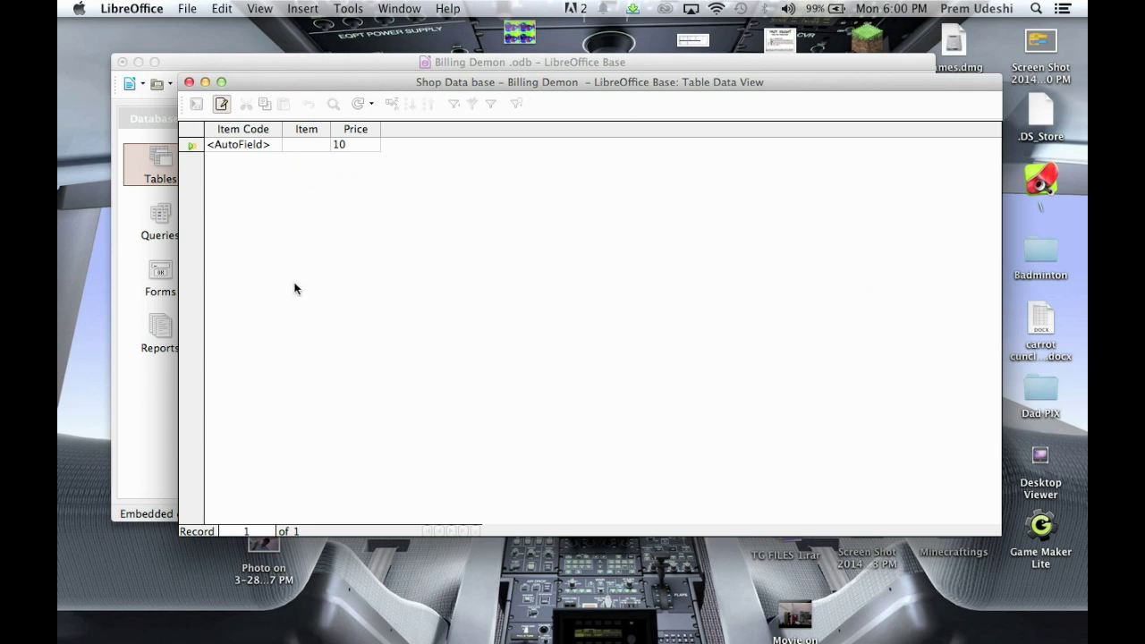
click(285, 145)
drag(330, 129, 424, 130)
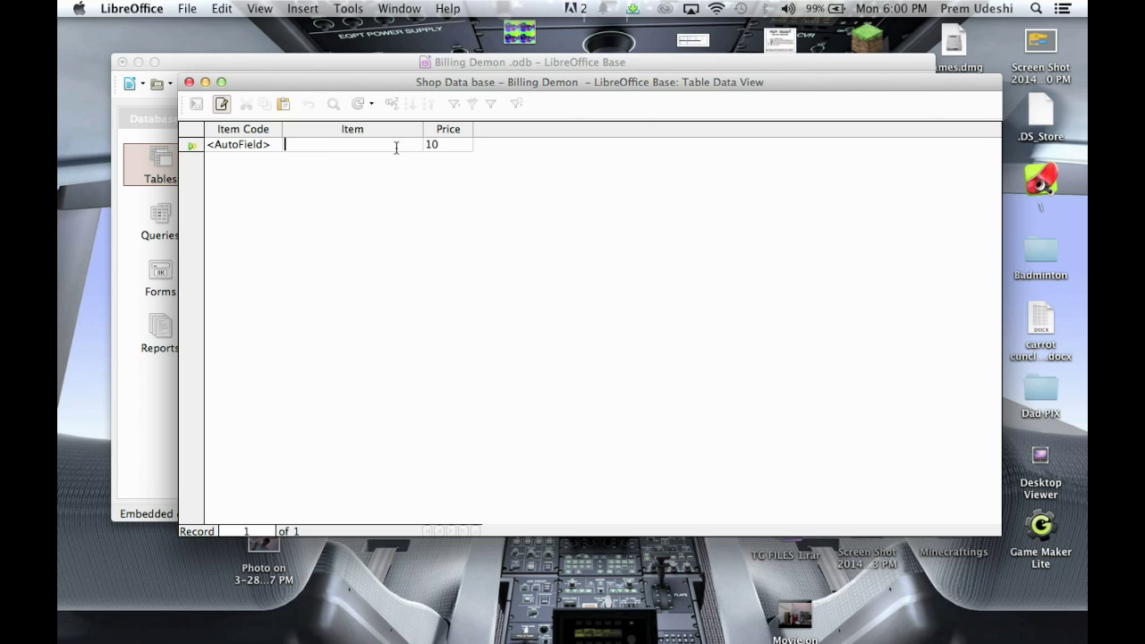
Enter the first record with the item "Table" and a price of 100.
text(I)
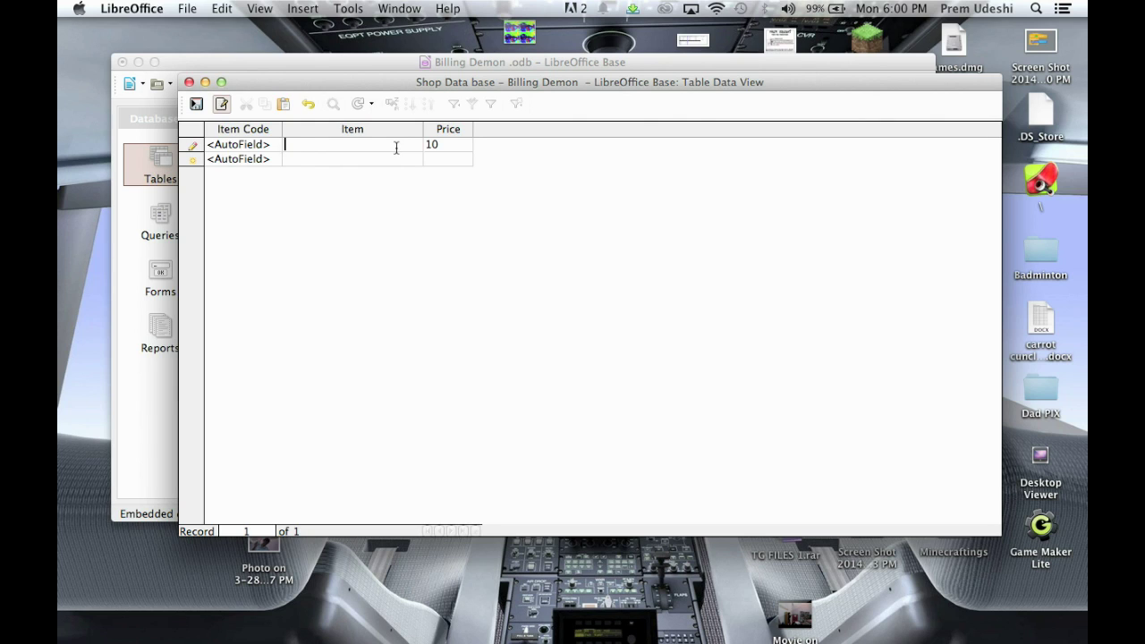
text(Table)
key(Tab)
text(100)
key(Tab)
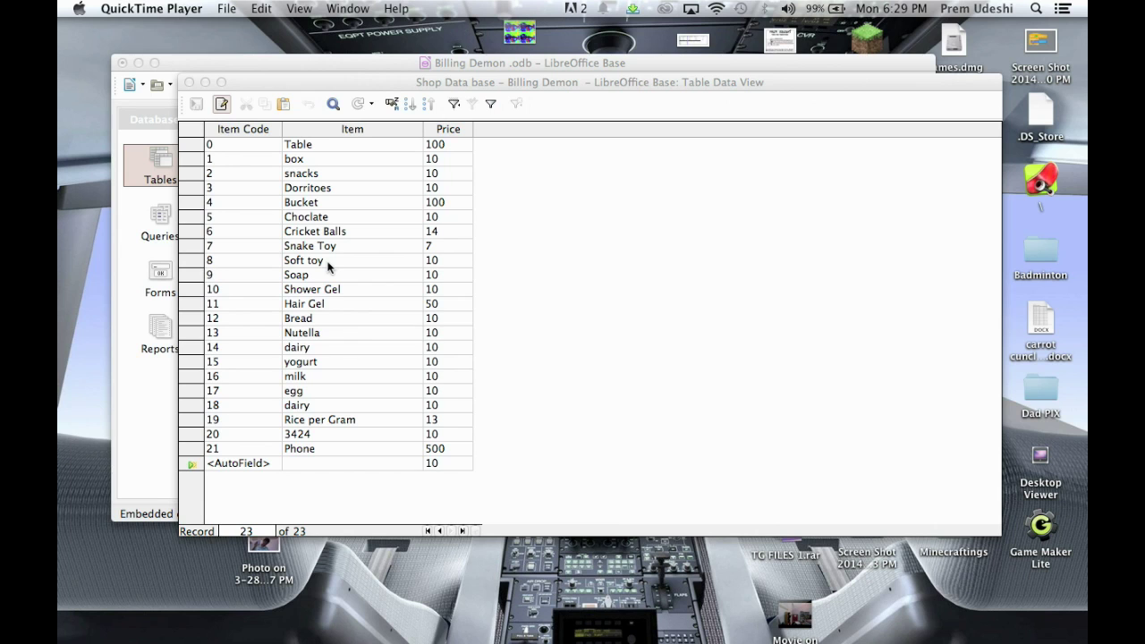
Review the item records in the Shop Data base table, reopen the table to check the saved data, and close it.
click(567, 225)
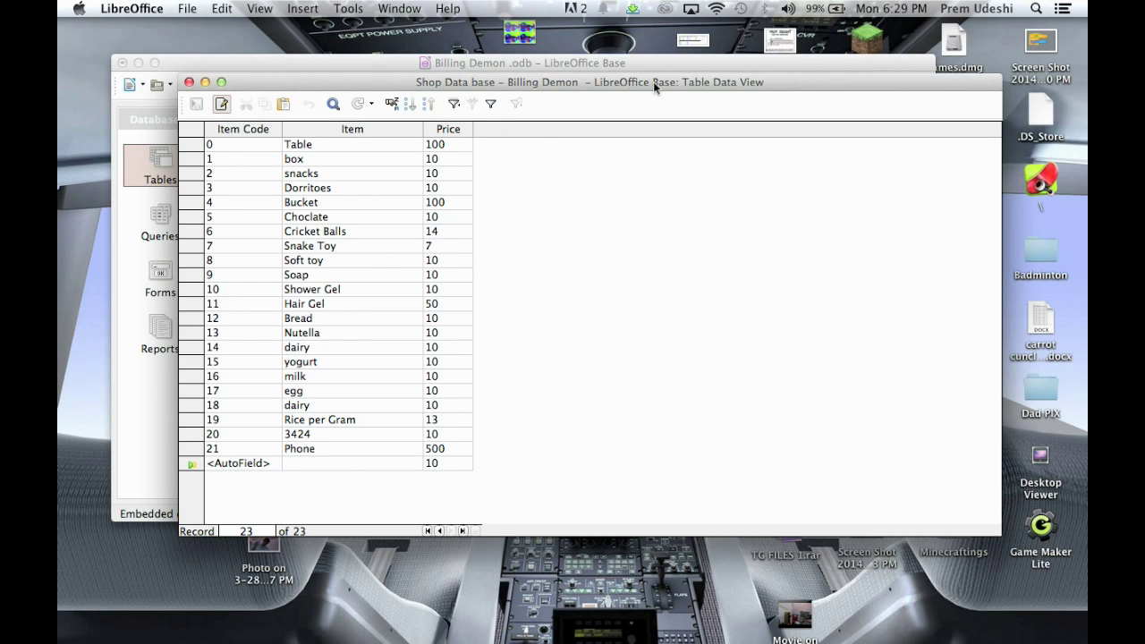
click(348, 229)
click(347, 377)
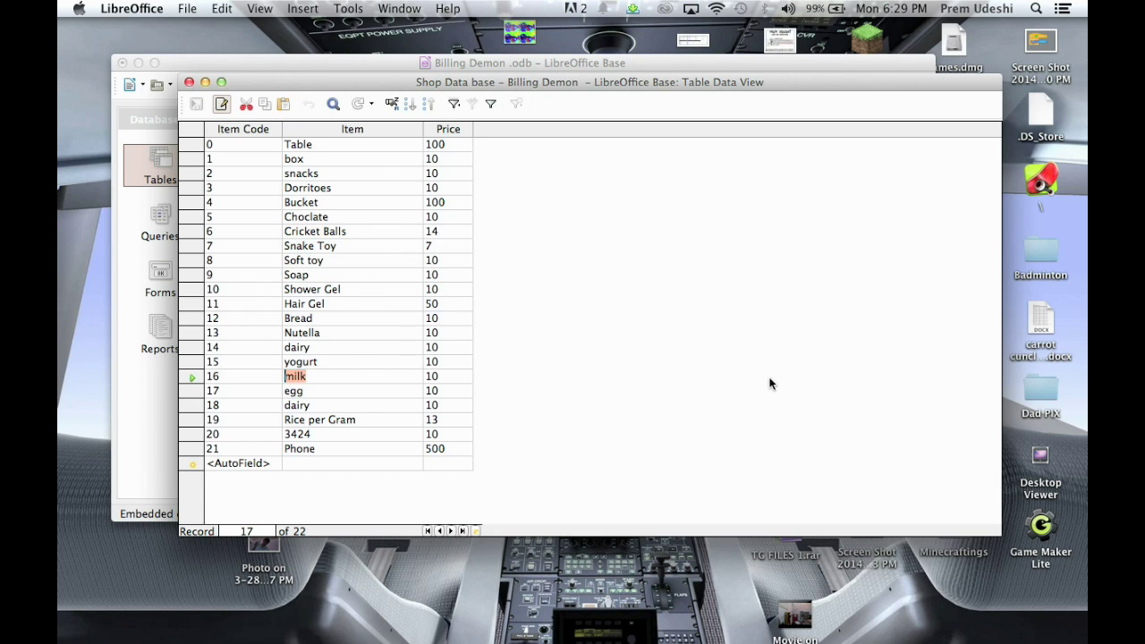
click(310, 463)
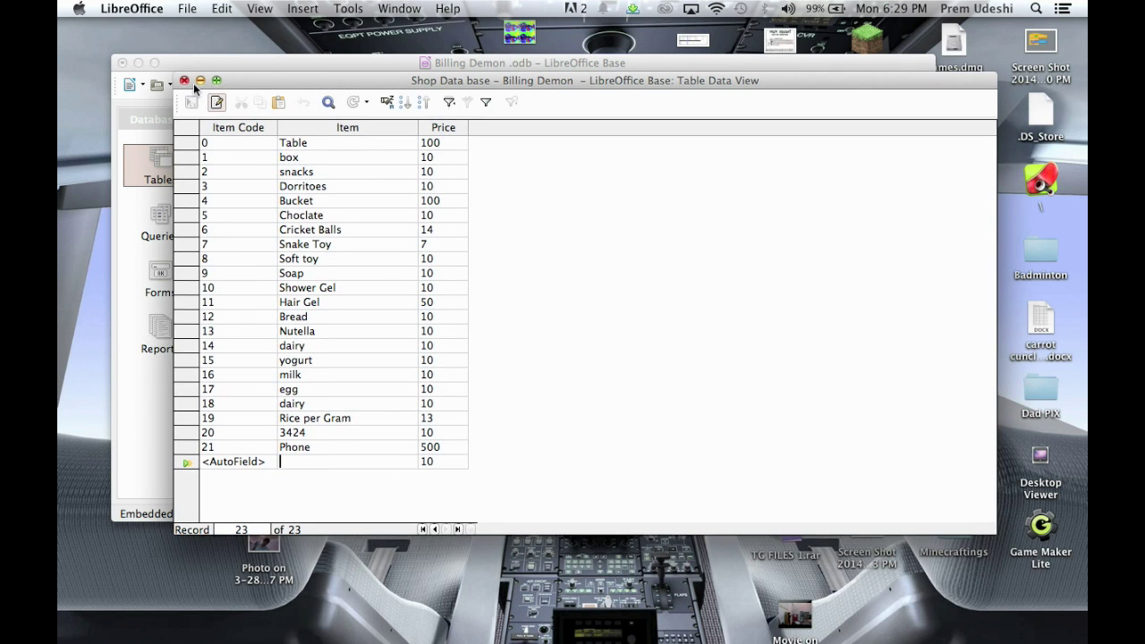
click(189, 82)
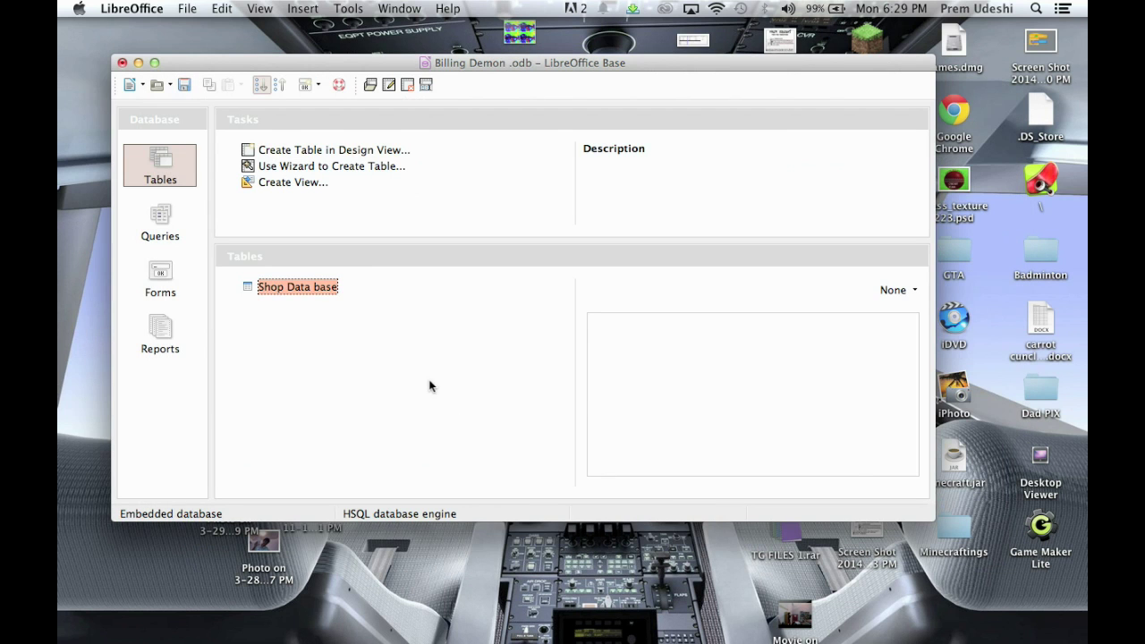
double_click(280, 288)
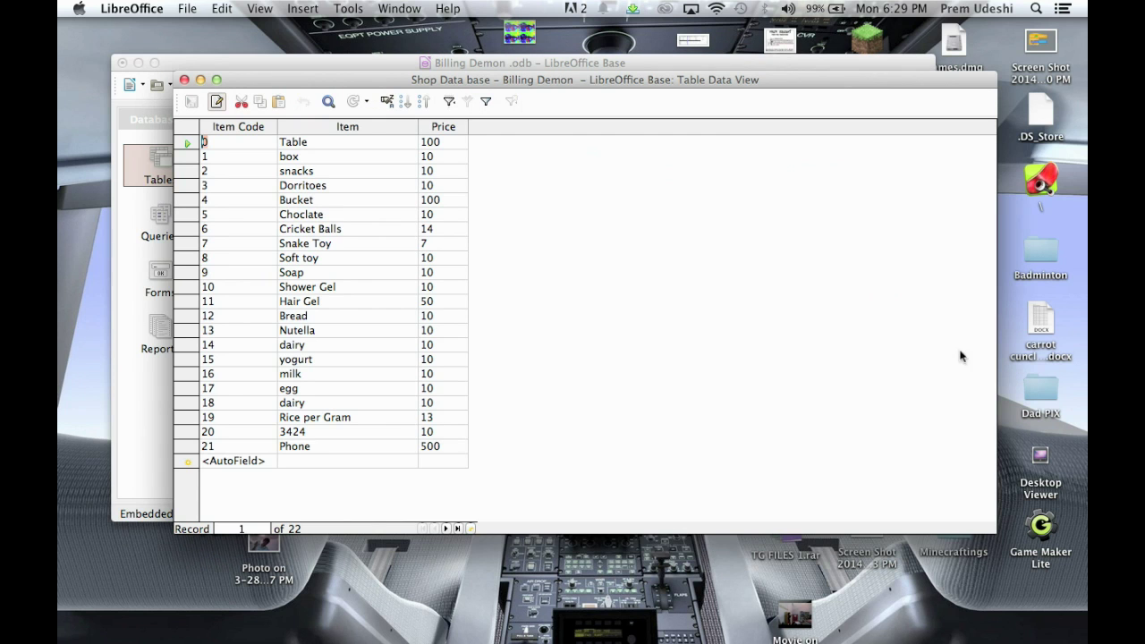
click(184, 80)
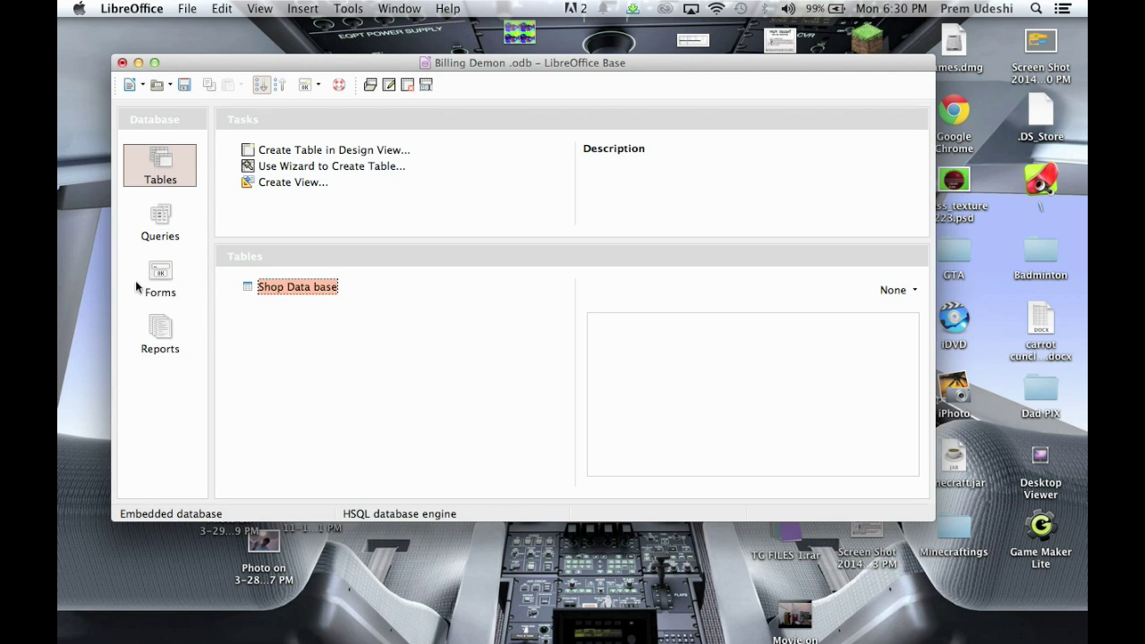
Start a new form with the Form Wizard and include all fields of the Shop Data base table: Item Code, Item and Price.
click(161, 279)
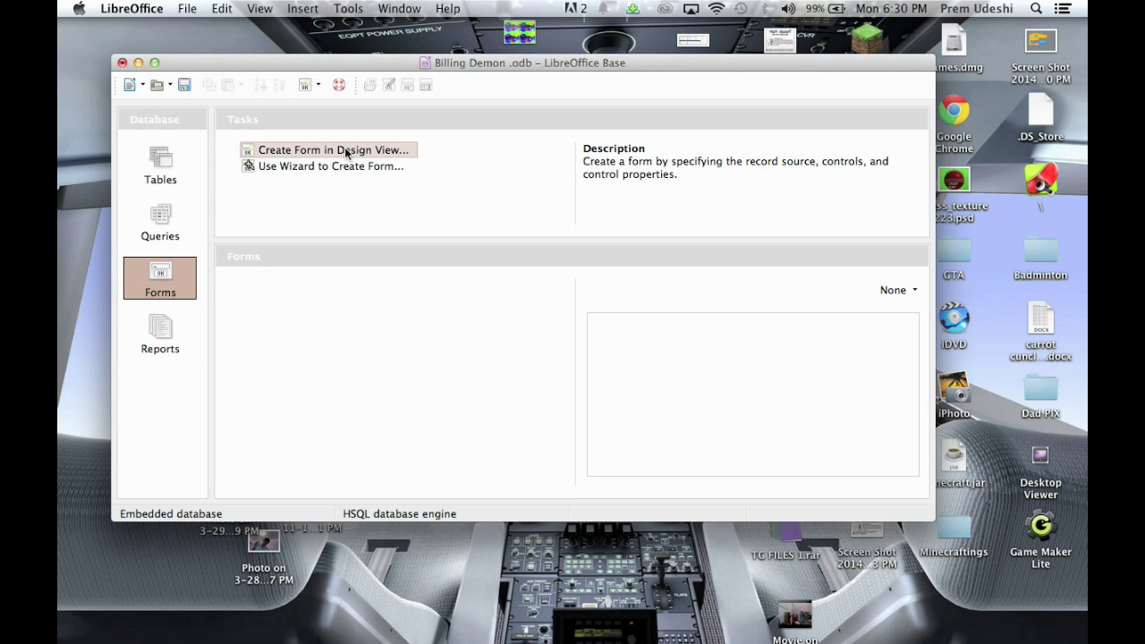
click(286, 169)
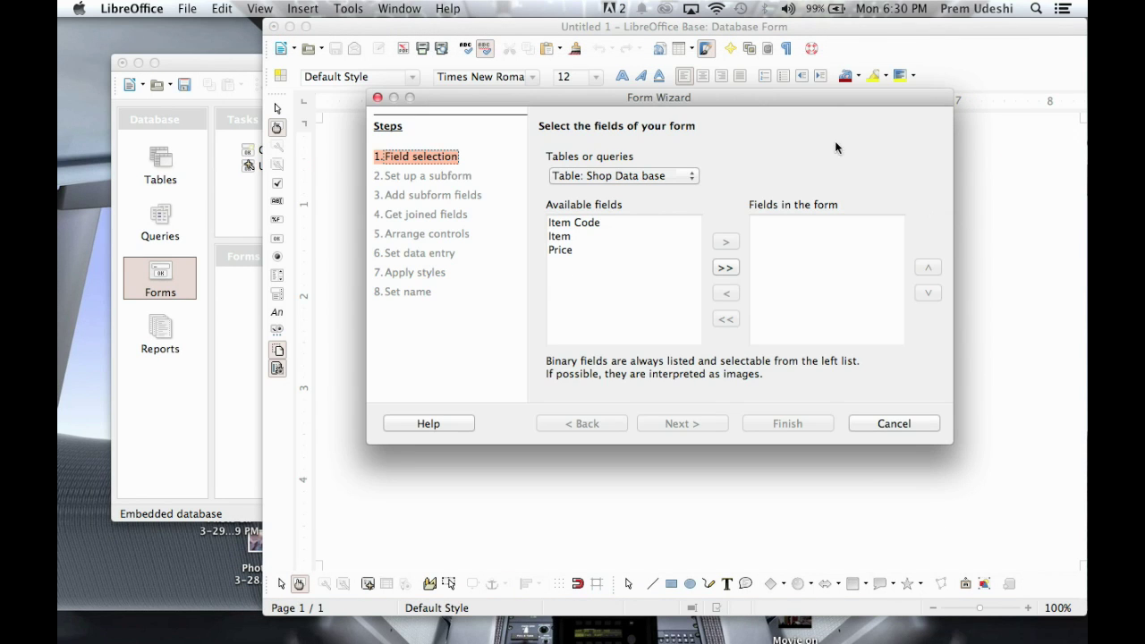
drag(663, 89, 597, 99)
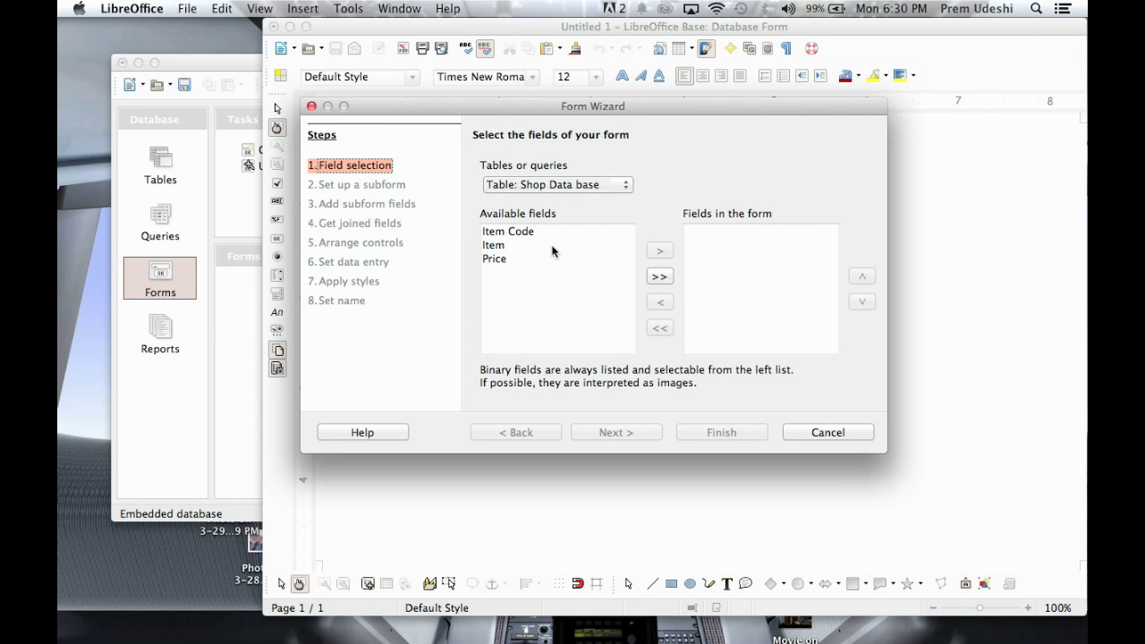
click(524, 231)
click(661, 278)
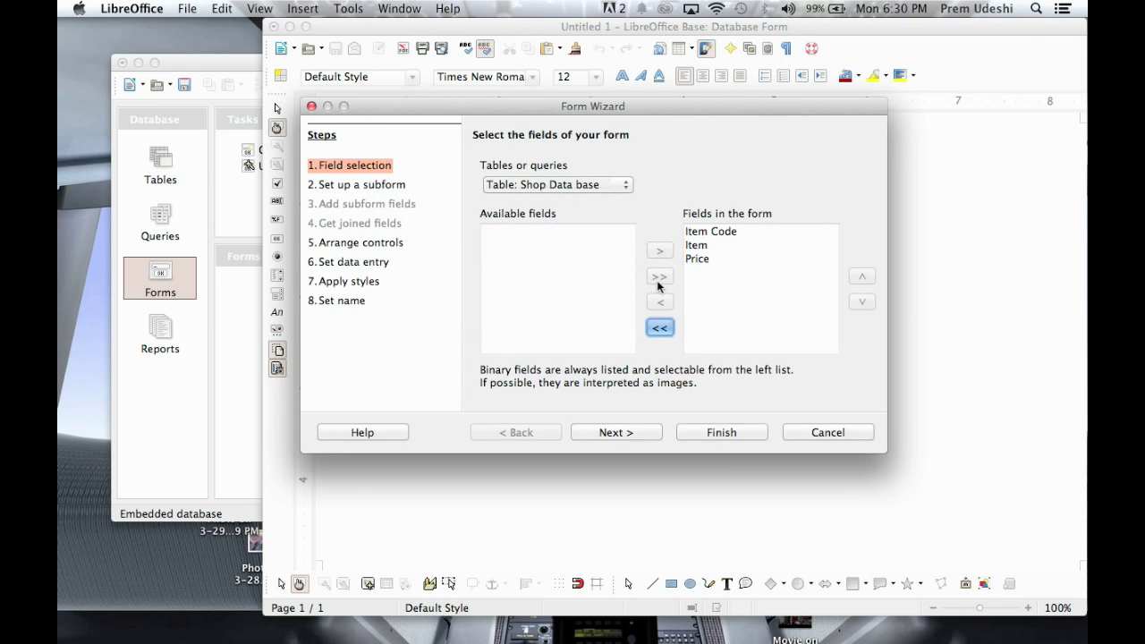
Continue to the control arrangement without adding a subform, and move the wizard clear of the form preview.
click(636, 439)
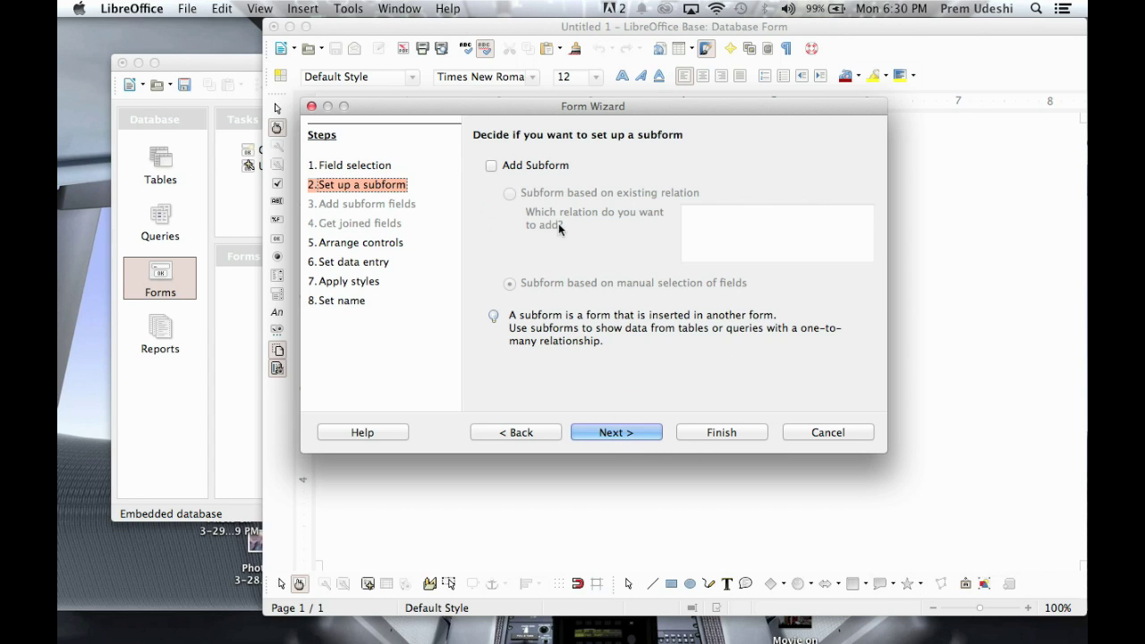
click(597, 433)
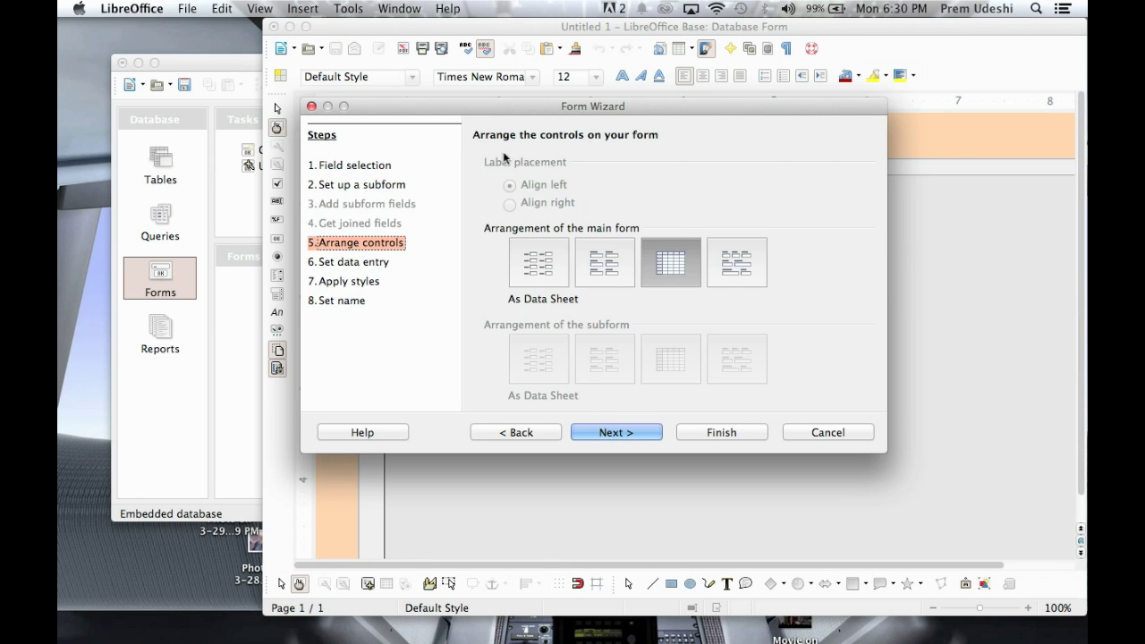
drag(497, 109, 606, 288)
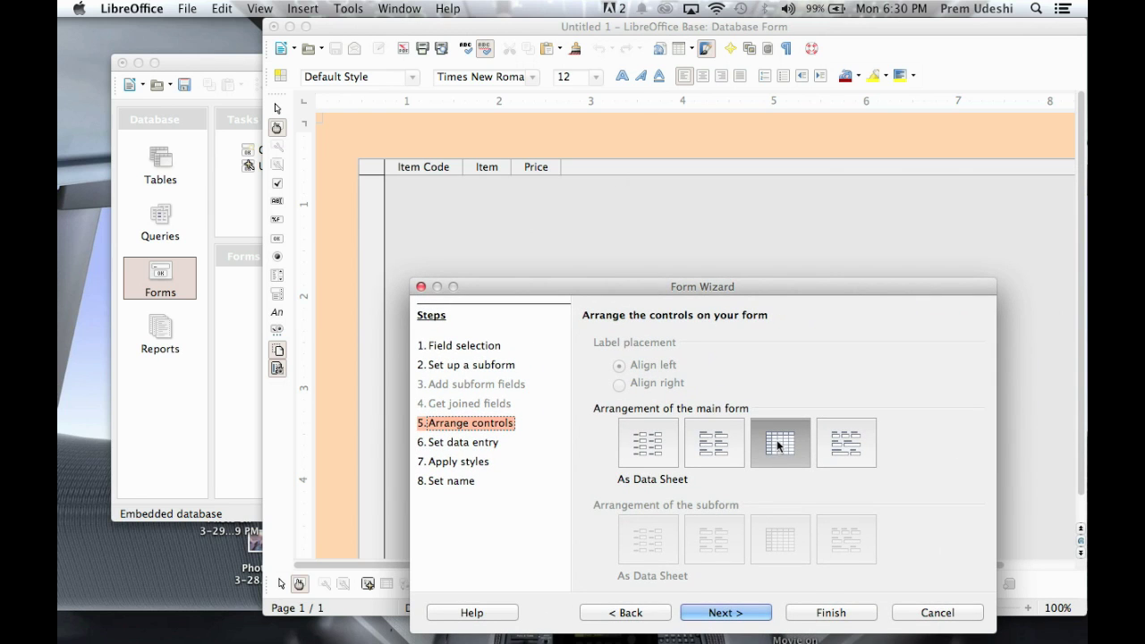
Compare the available arrangements for the main form and choose Columnar - Labels Left.
click(724, 459)
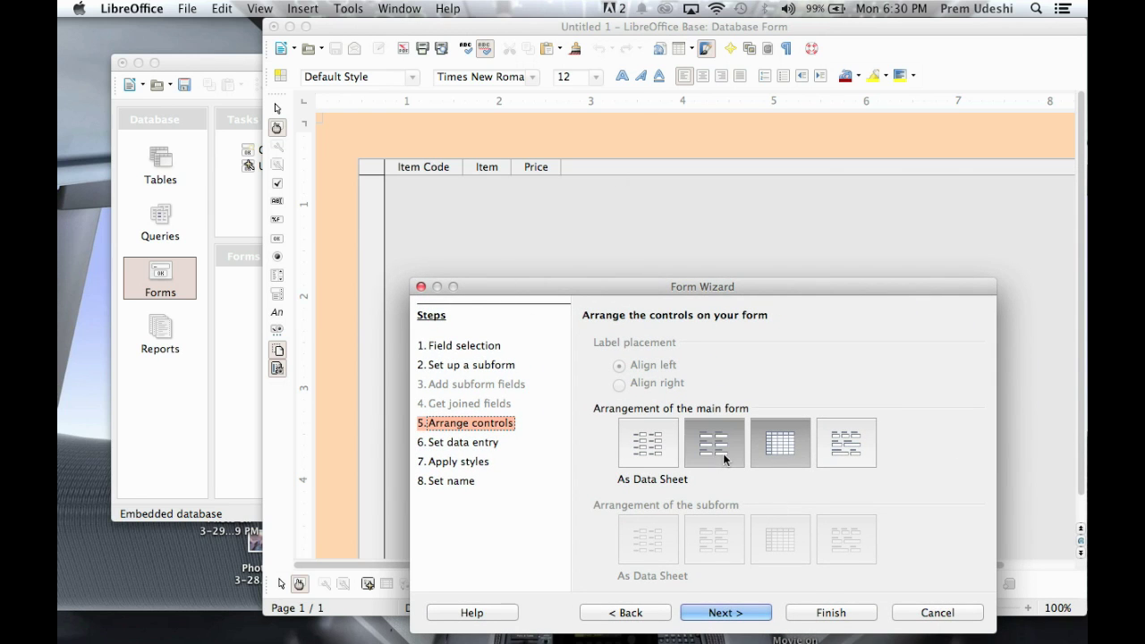
click(660, 426)
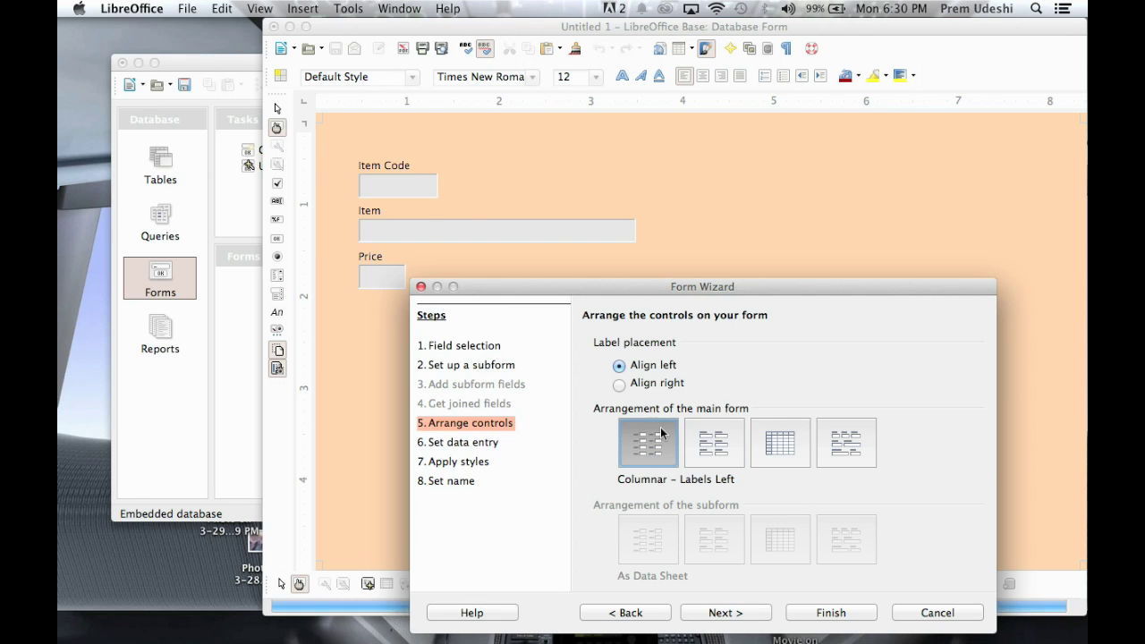
click(711, 452)
click(776, 458)
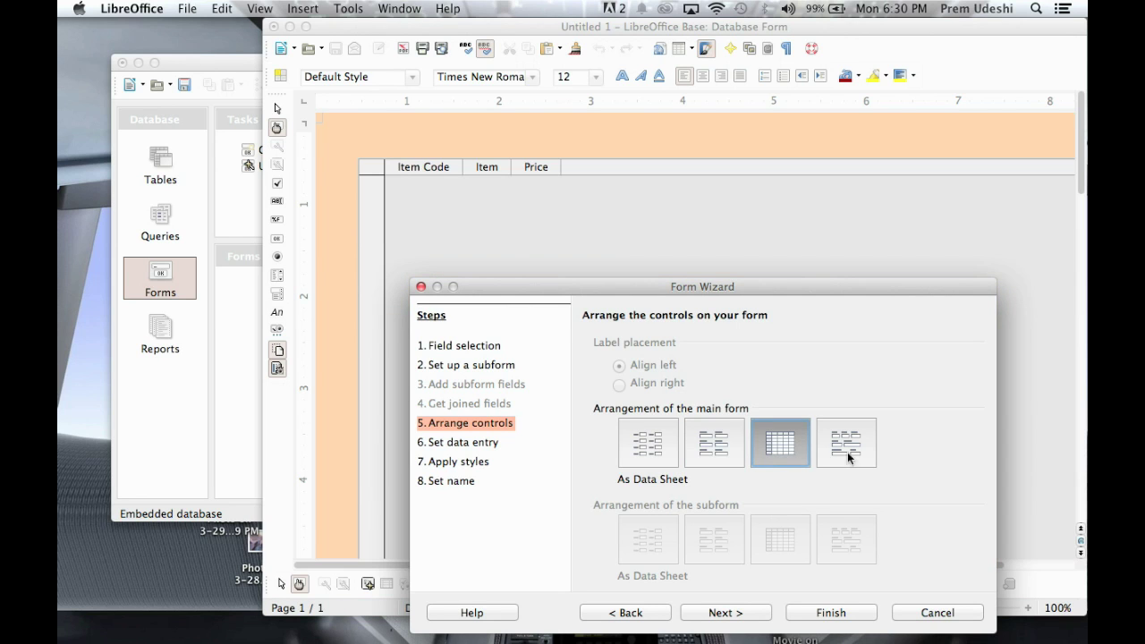
click(845, 456)
click(787, 458)
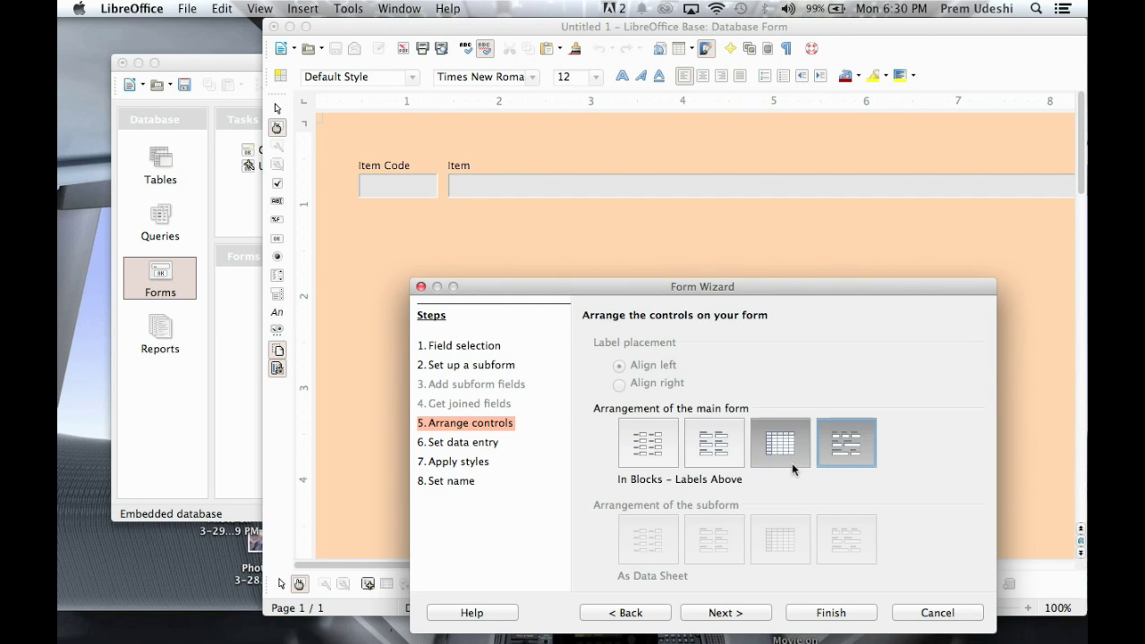
click(724, 451)
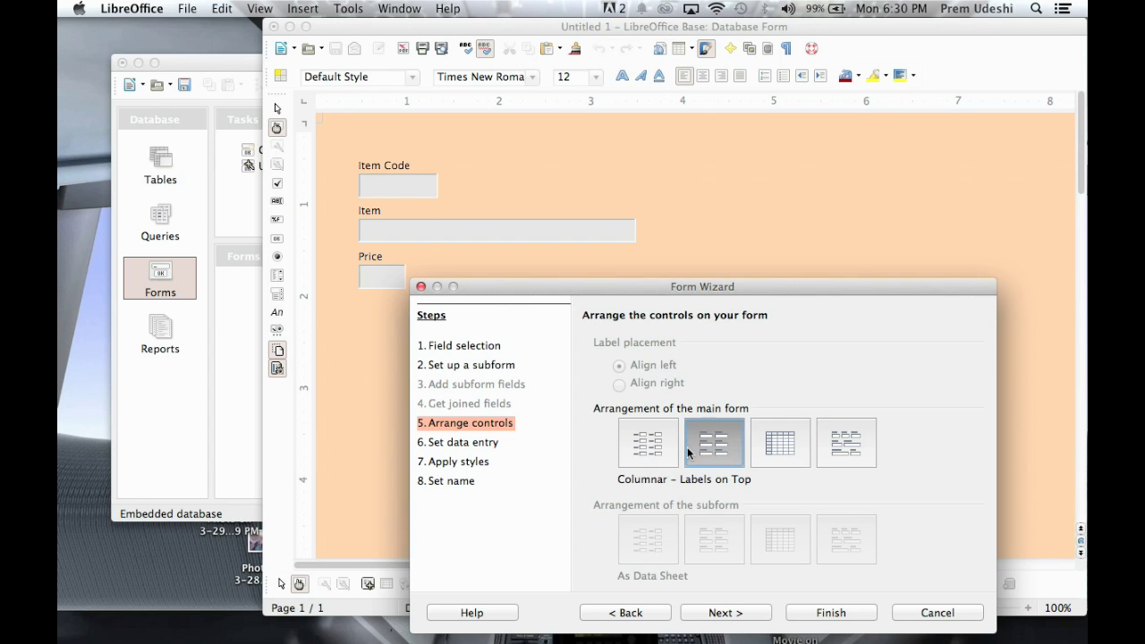
click(661, 452)
click(702, 454)
click(660, 456)
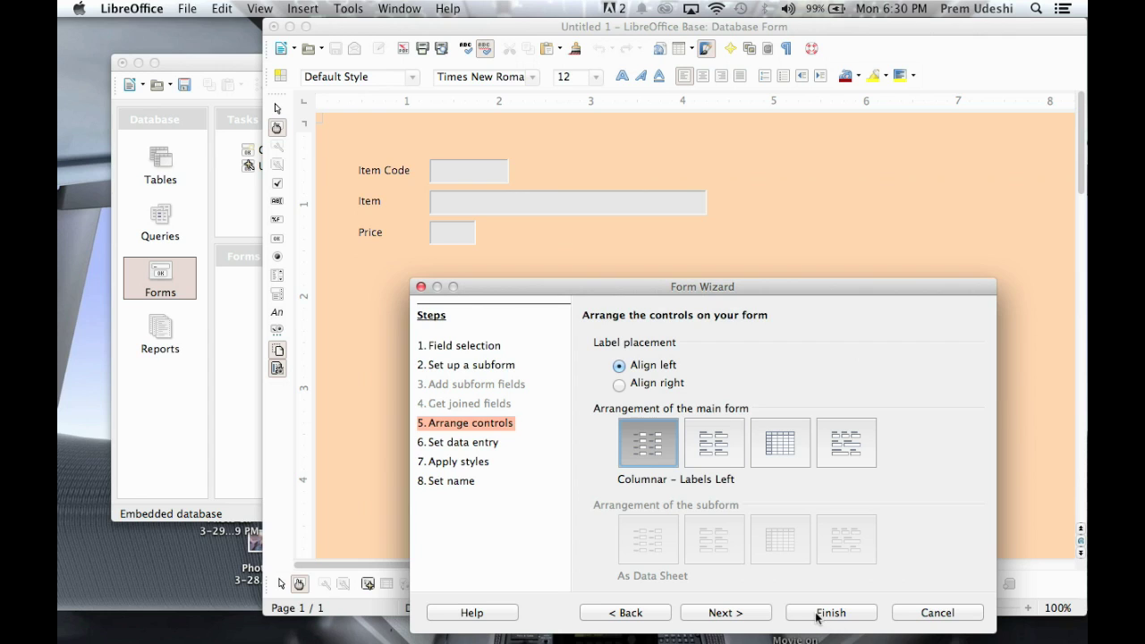
Keep the data entry mode that displays all data, try out the form styles, and apply the Dark style.
click(743, 614)
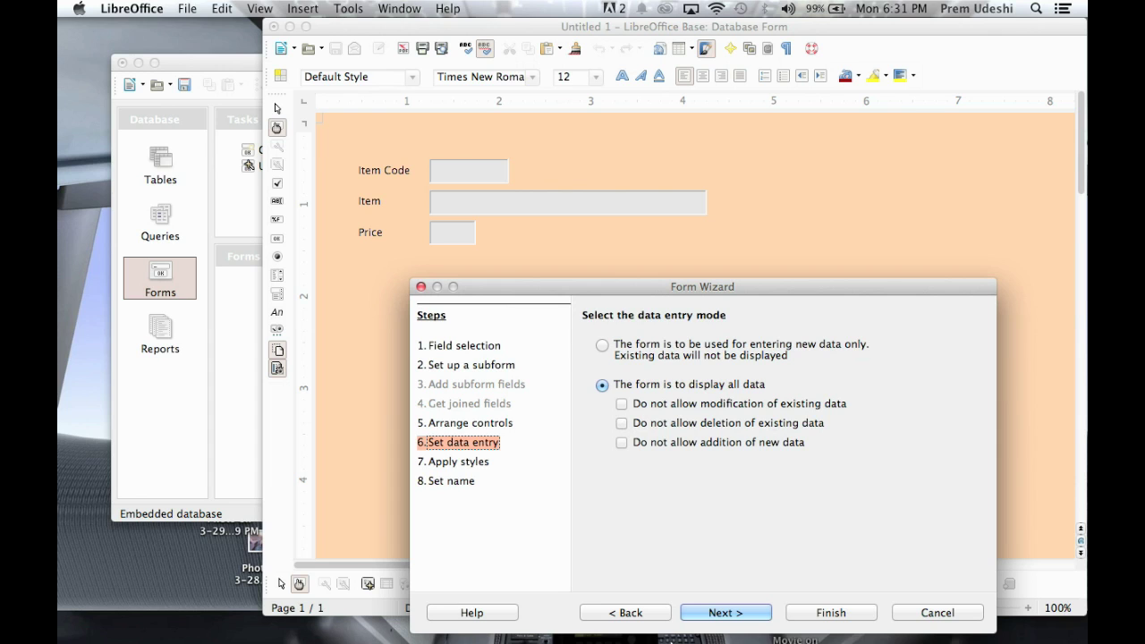
click(711, 612)
click(638, 417)
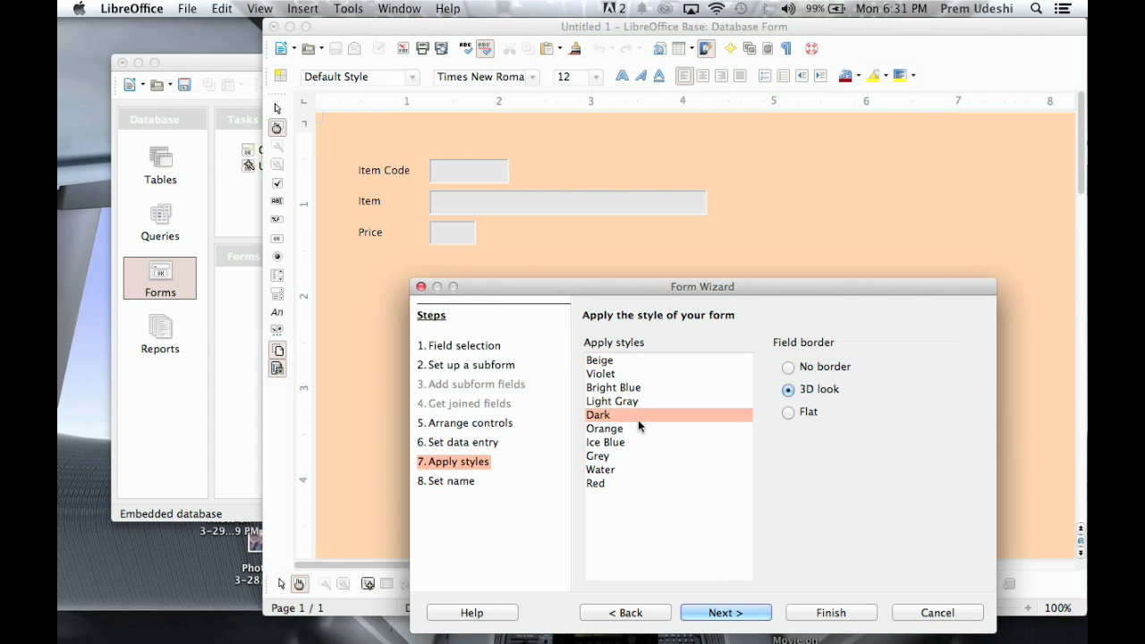
click(619, 402)
click(596, 429)
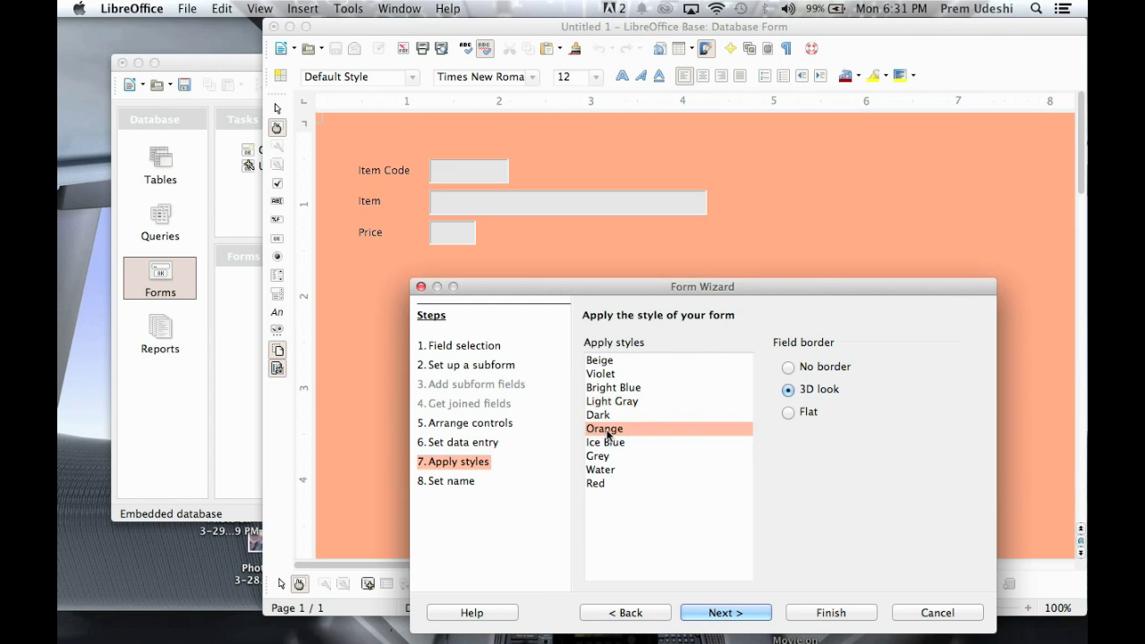
click(607, 417)
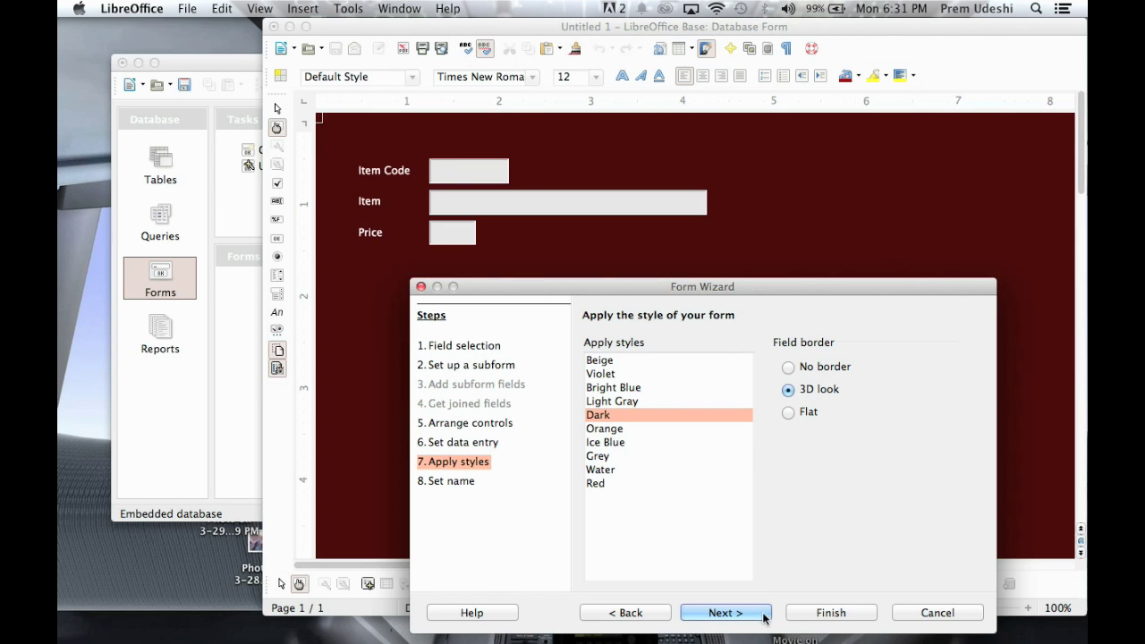
Compare the No border, 3D look and Flat field borders and choose 3D look.
click(788, 366)
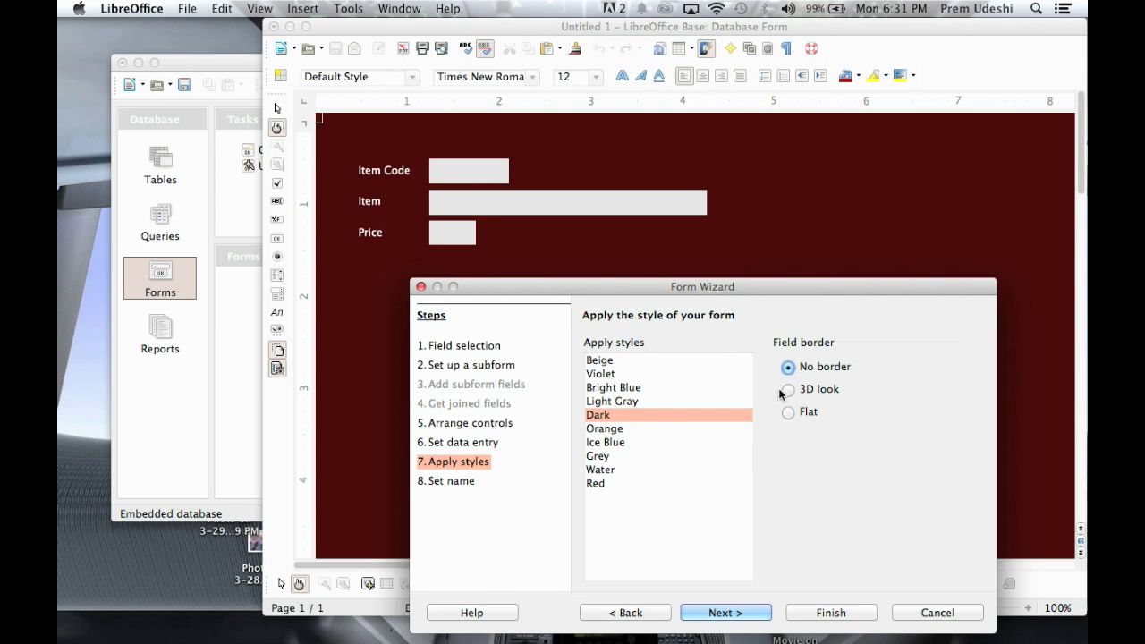
click(787, 389)
click(788, 412)
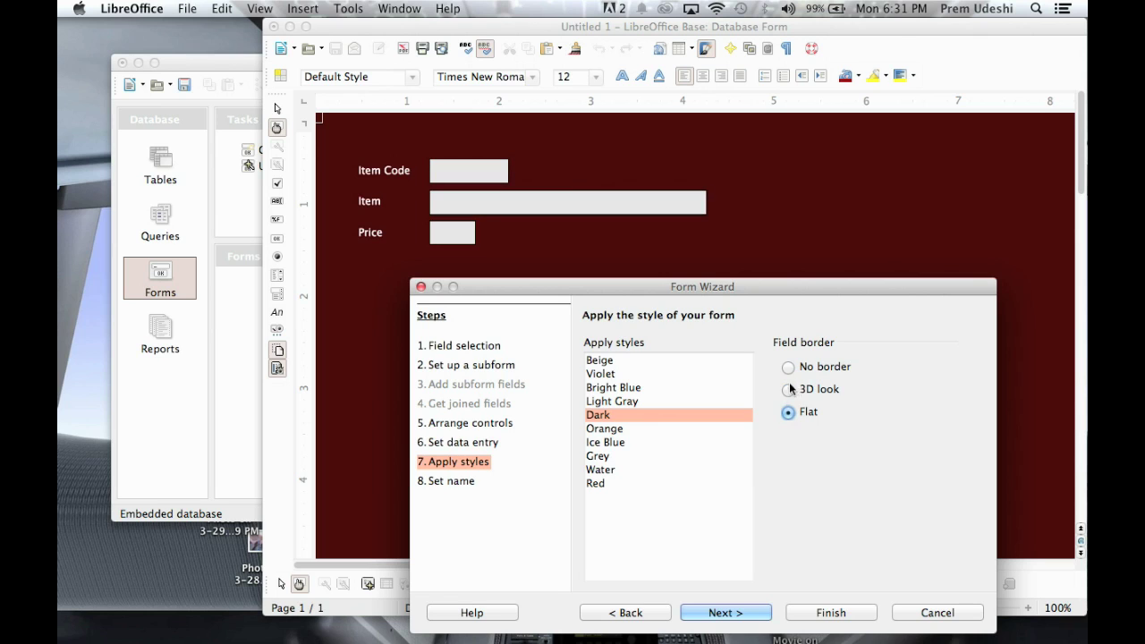
click(788, 389)
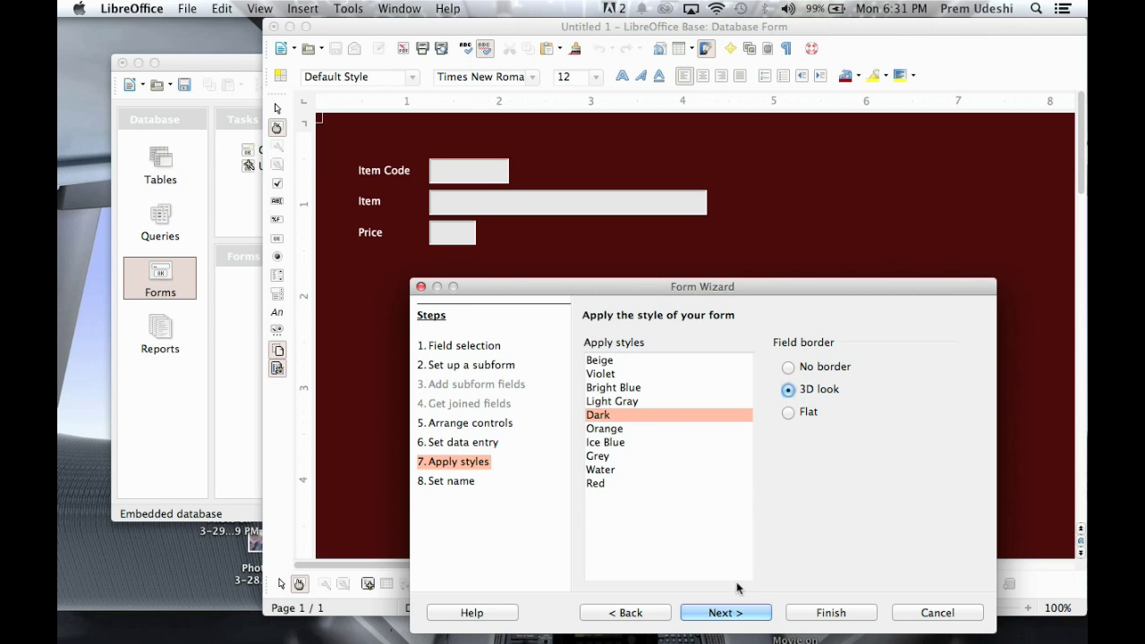
Name the form "Shop Data base Search" and finish the wizard with the option to work with the form.
click(739, 613)
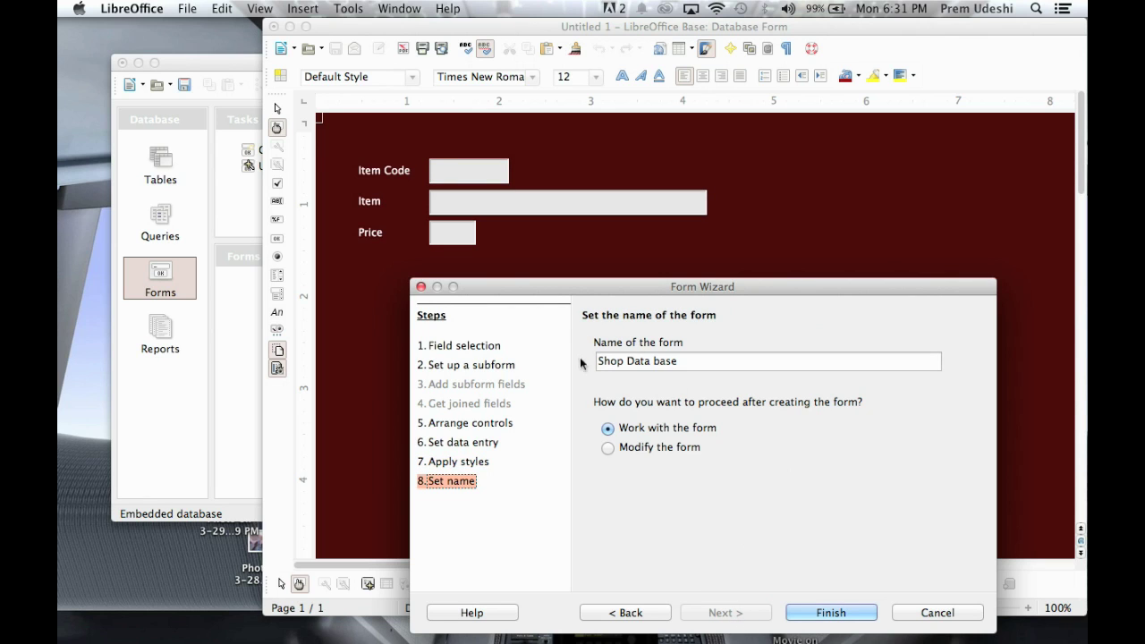
click(694, 364)
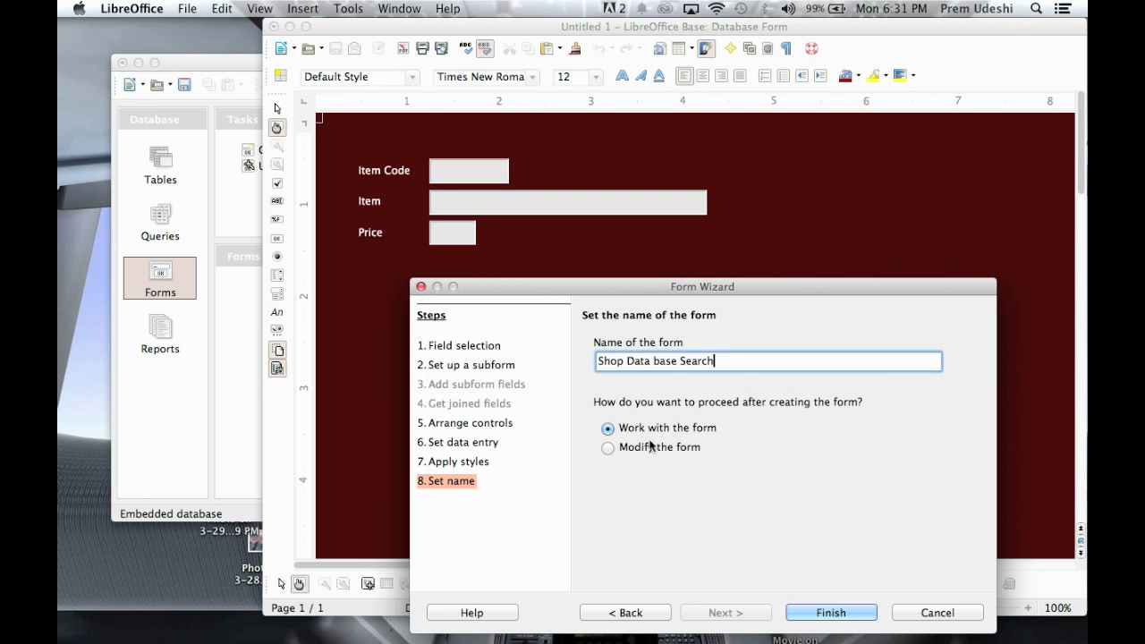
click(825, 615)
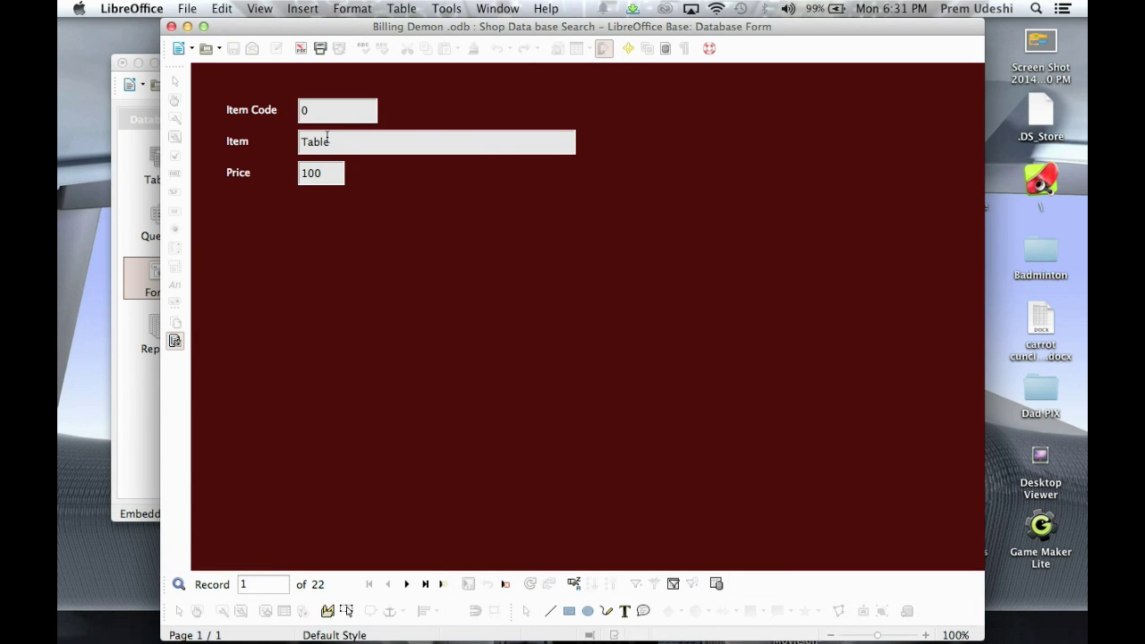
Open the form's record search, move it clear of the fields, and search the Item Code field for 3.
click(178, 584)
drag(450, 156, 479, 227)
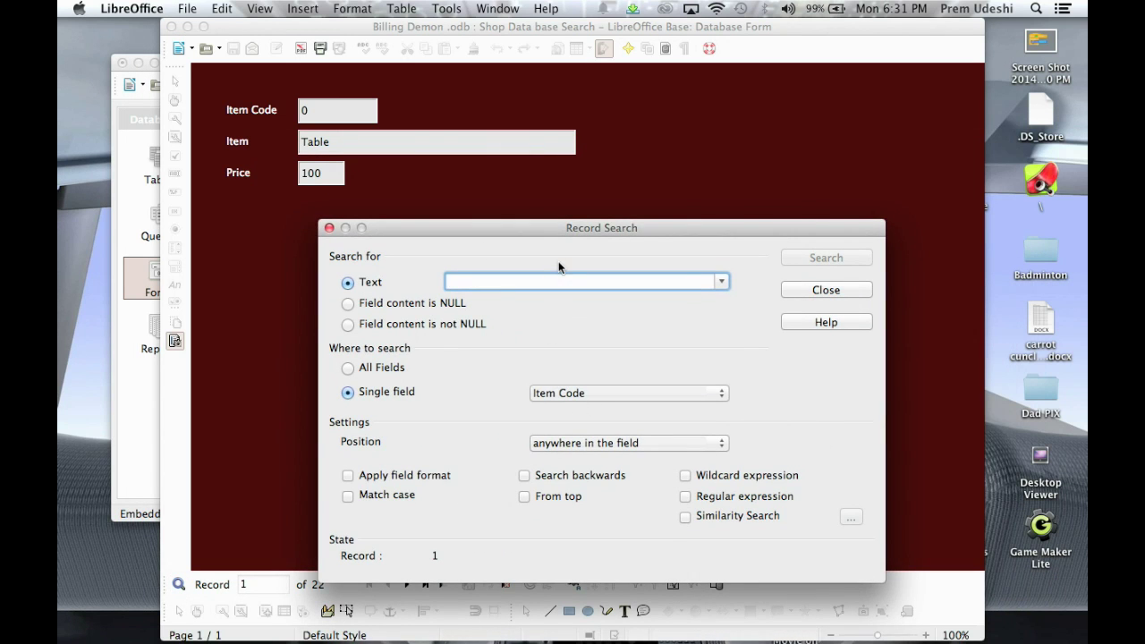
text(3)
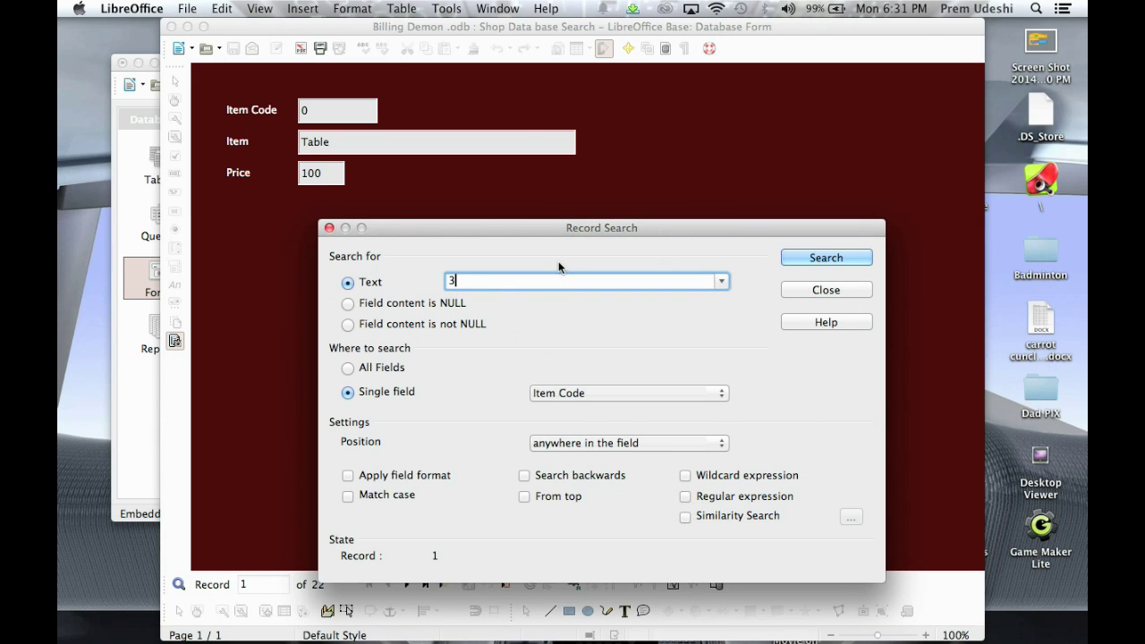
key(Return)
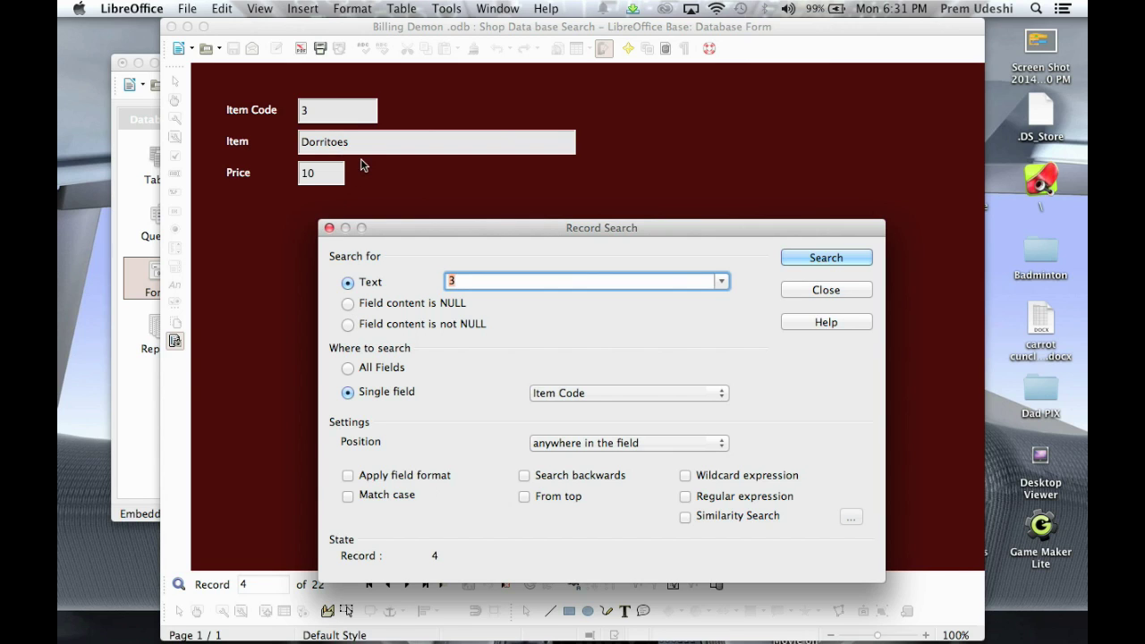
Switch the single-field record search to the Item field and search for "Tab".
key(BackSpace)
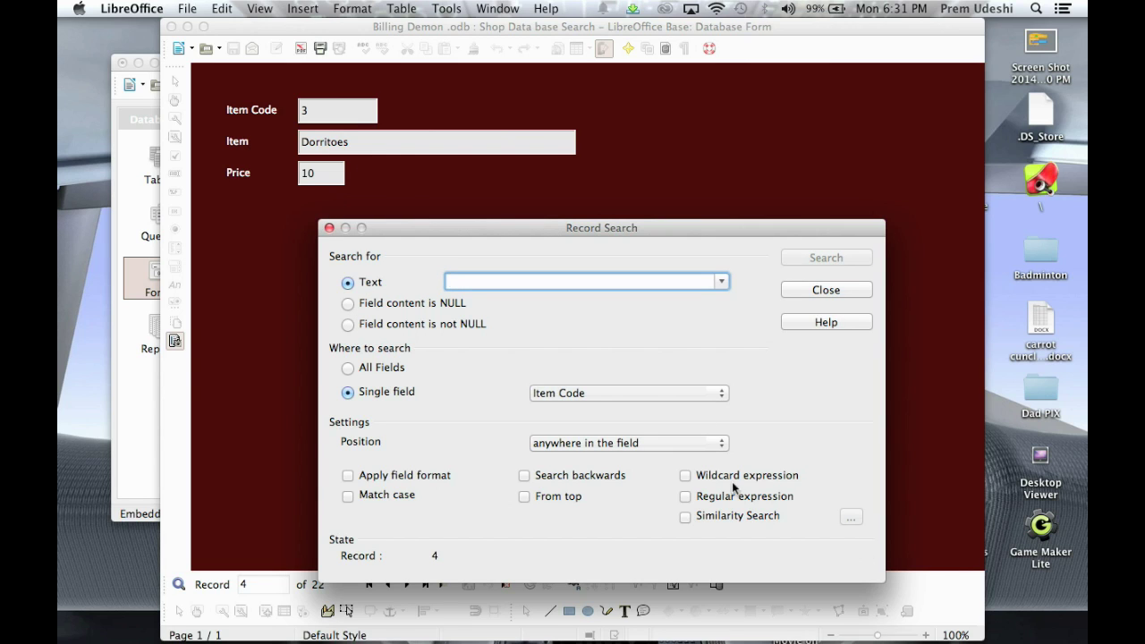
click(632, 402)
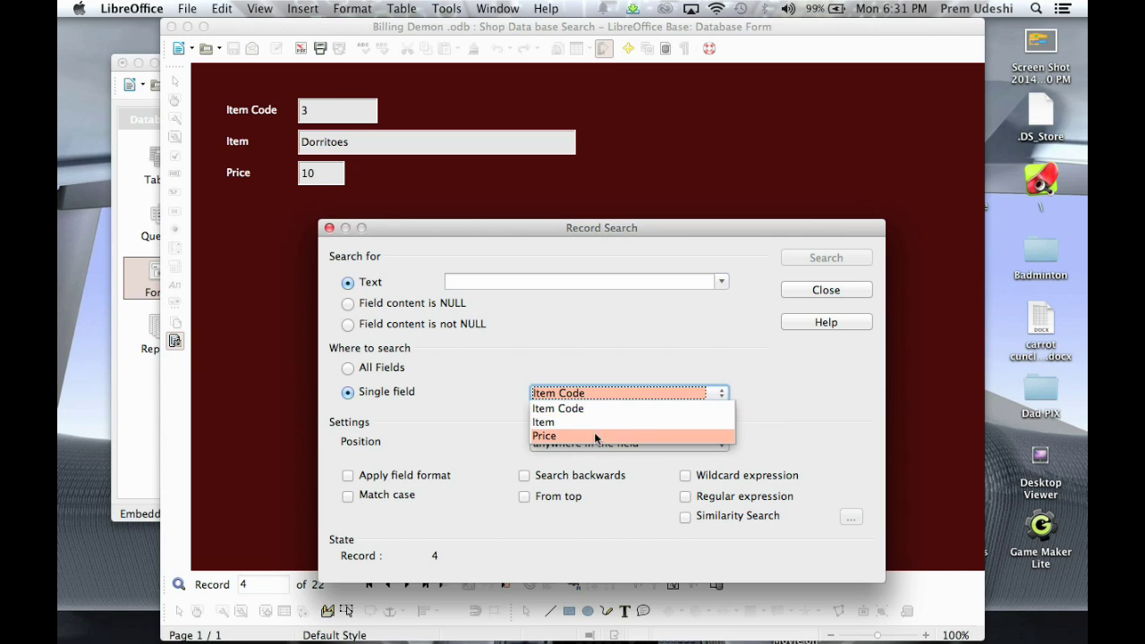
click(568, 424)
click(494, 282)
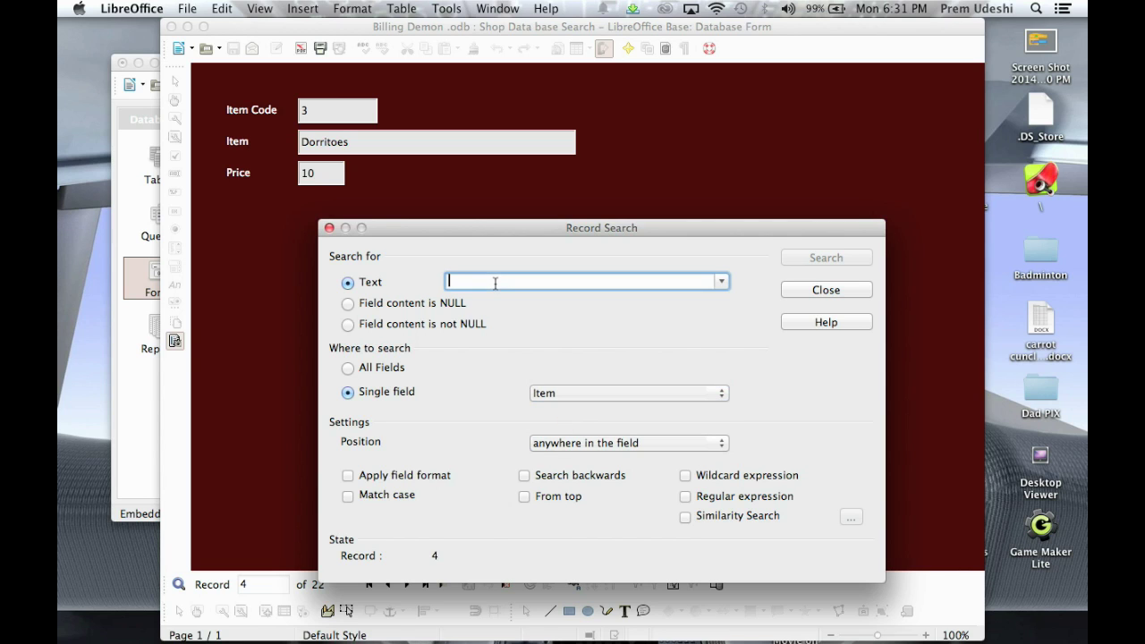
text(Tab)
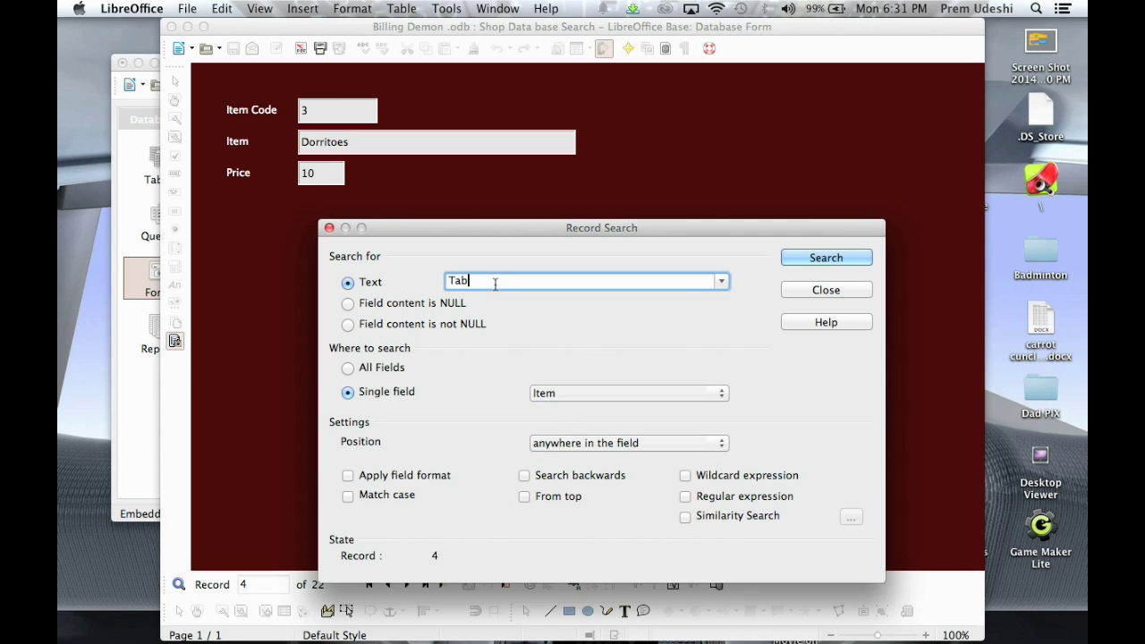
key(Return)
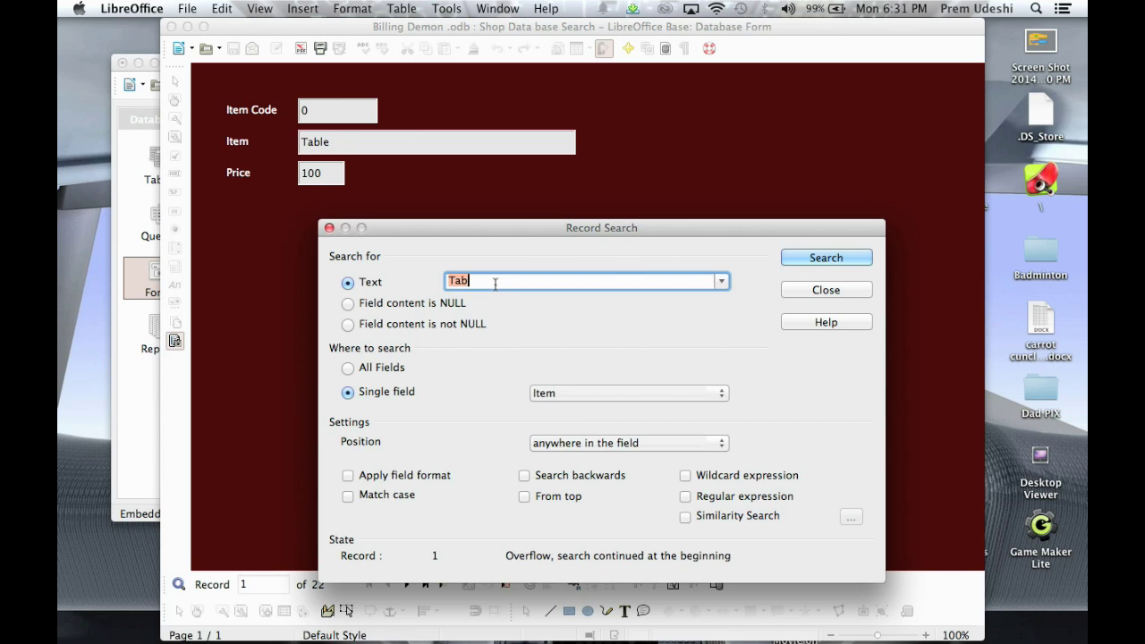
key(Return)
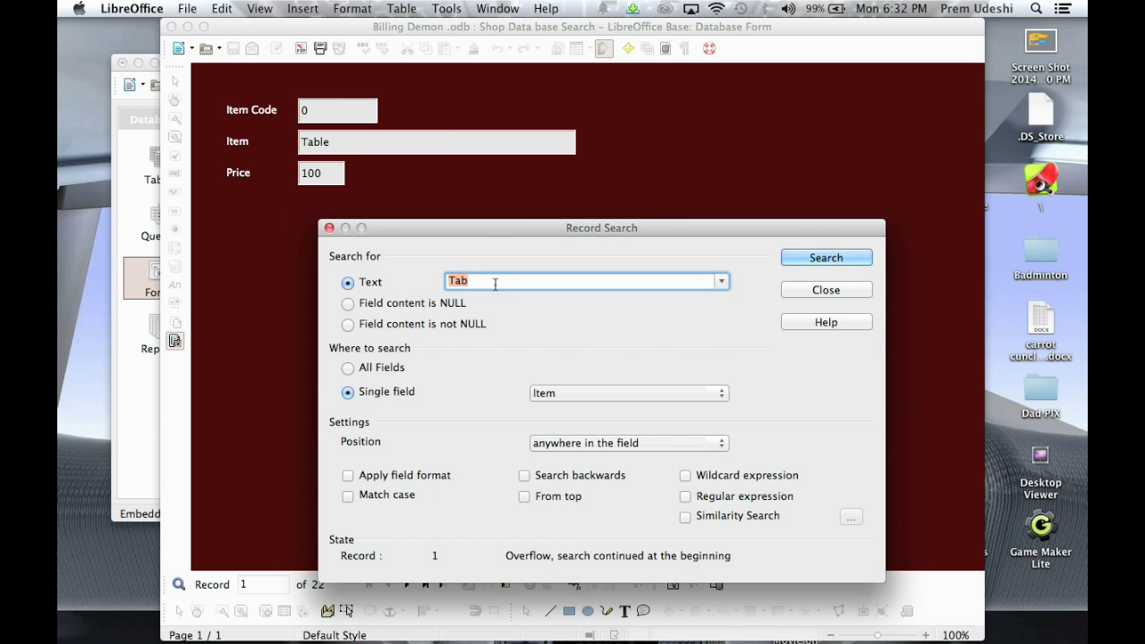
Search the Item field for "Do".
key(BackSpace)
text(Do)
key(Return)
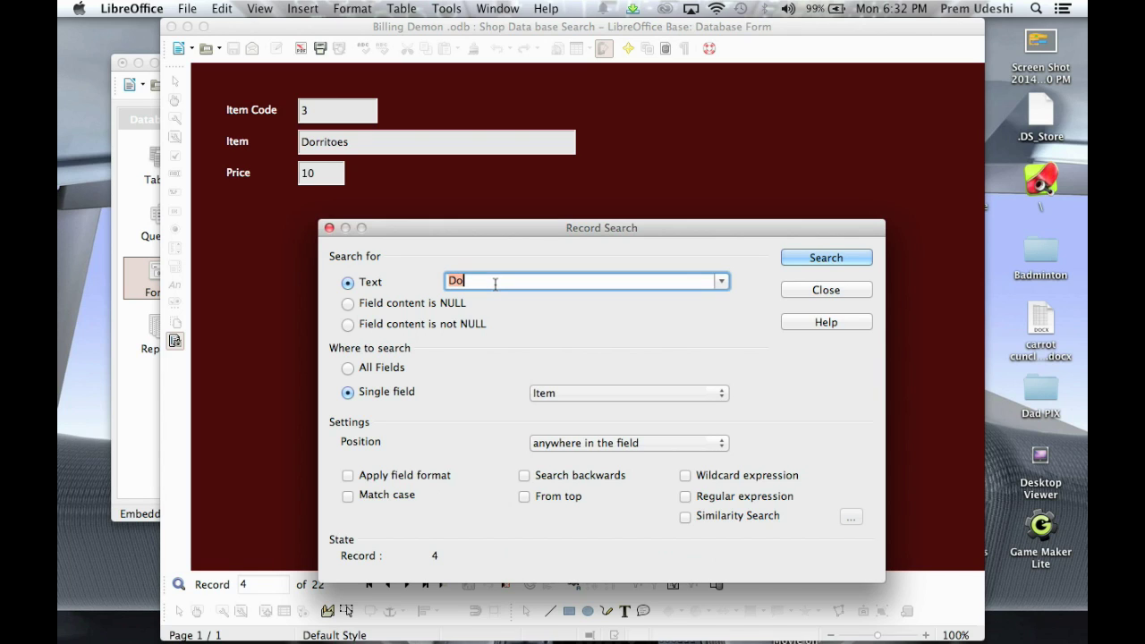
Search the Item field for "a" and step repeatedly through the matching records.
key(BackSpace)
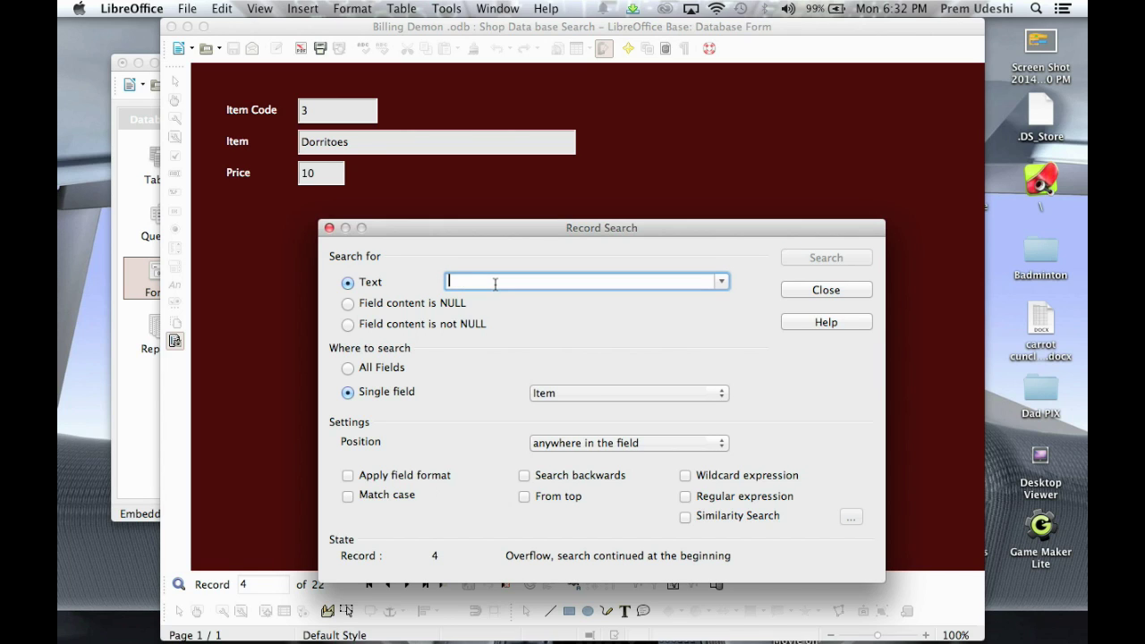
text(a)
key(Return)
key(Return)
key(Return)
key(Return)
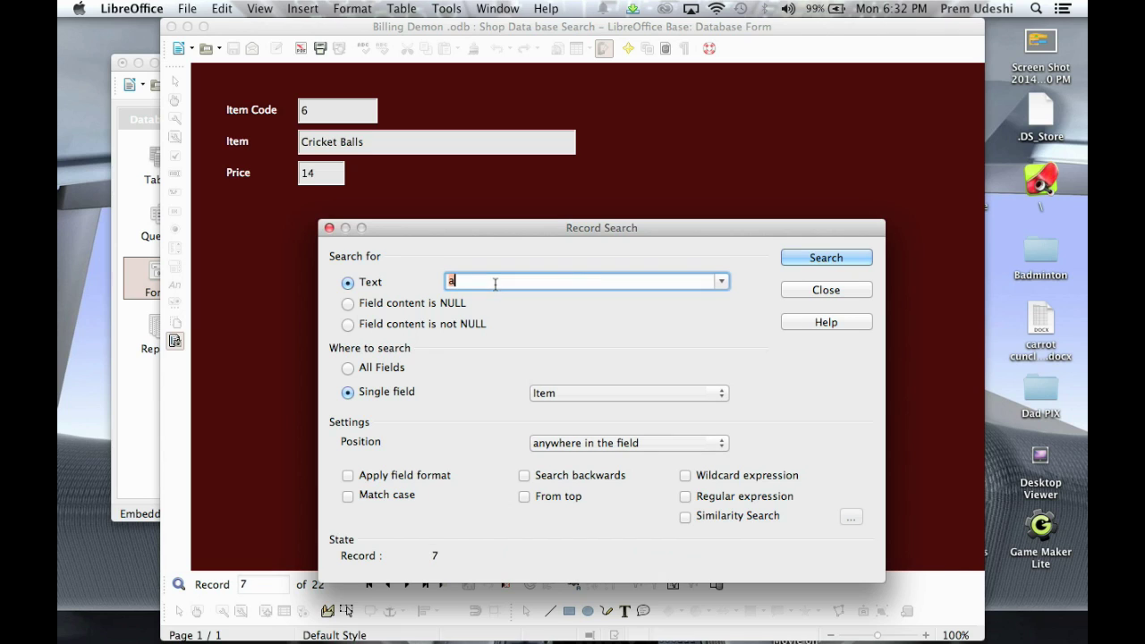
key(Return)
key(Return)
key(Return)
key(Return)
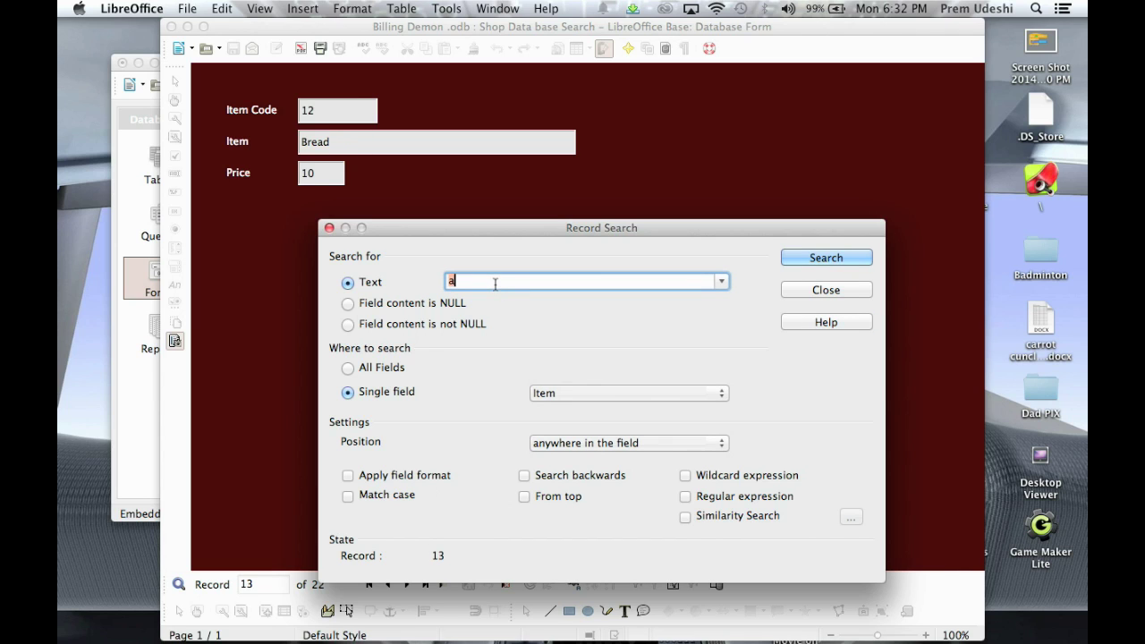
key(Return)
key(Return)
key(Return)
key(Return)
Search the Item field for "Nut" and close the record search.
key(BackSpace)
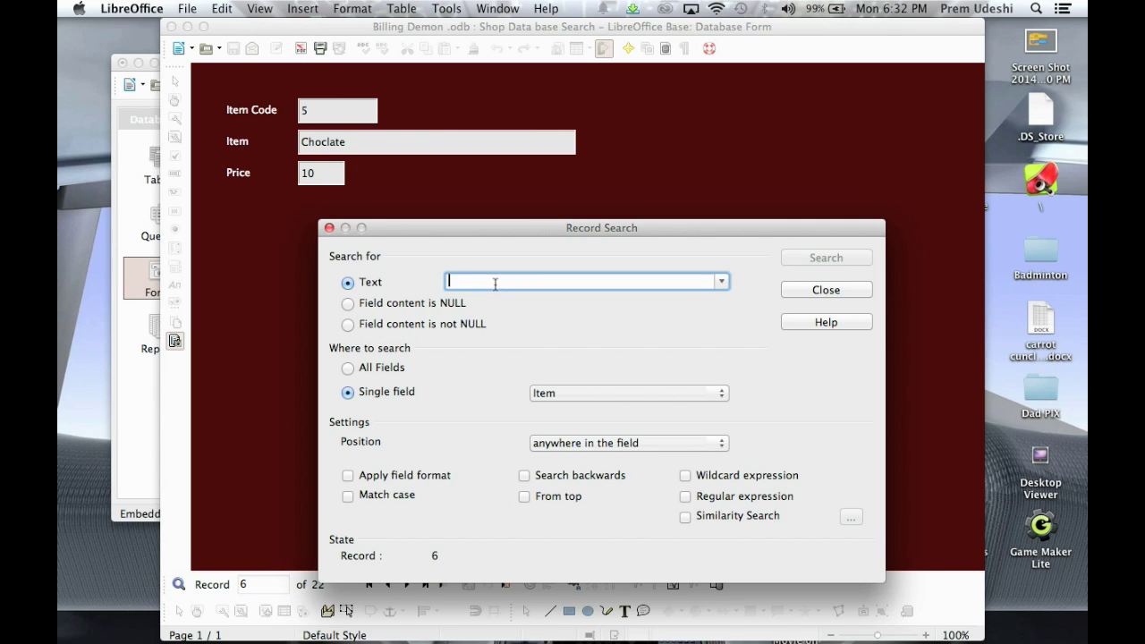
text(a)
key(BackSpace)
text(Nut)
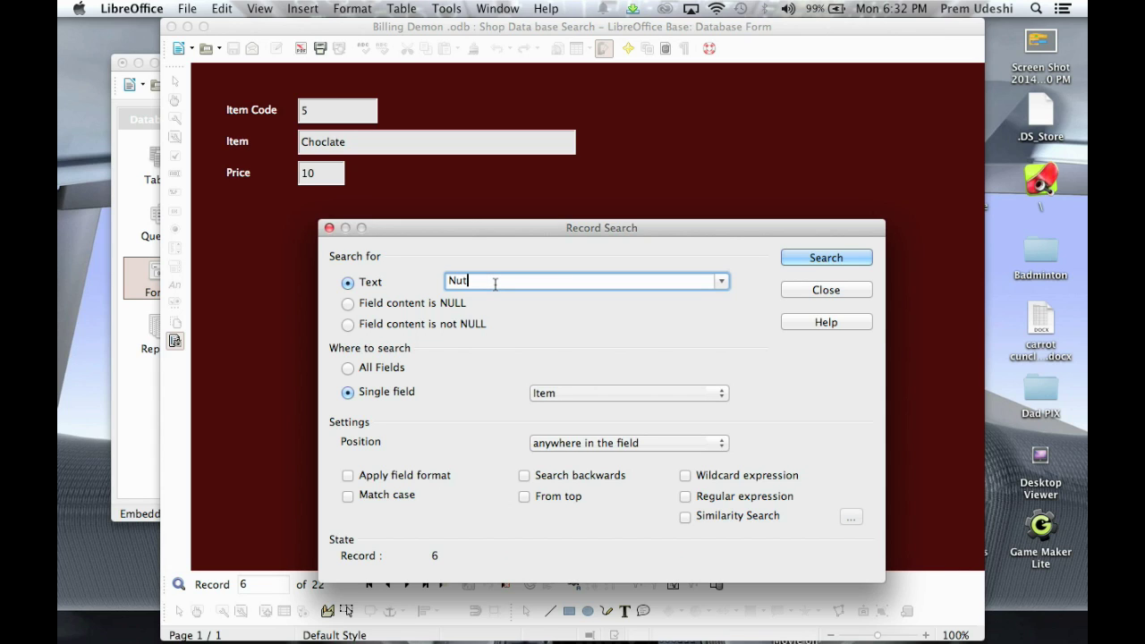
key(Return)
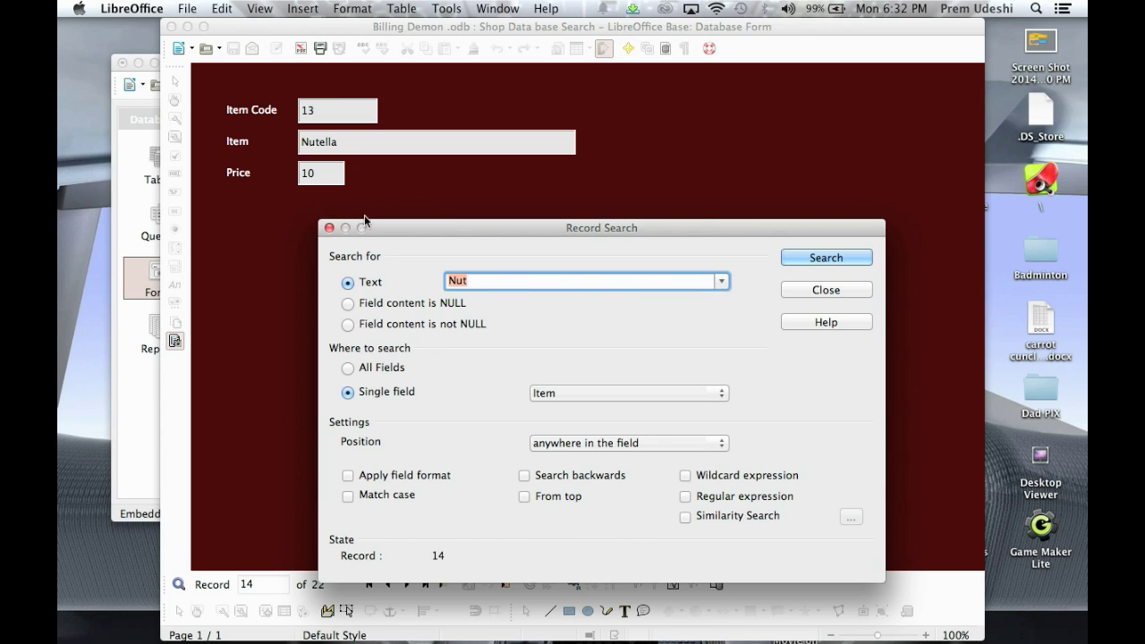
click(329, 229)
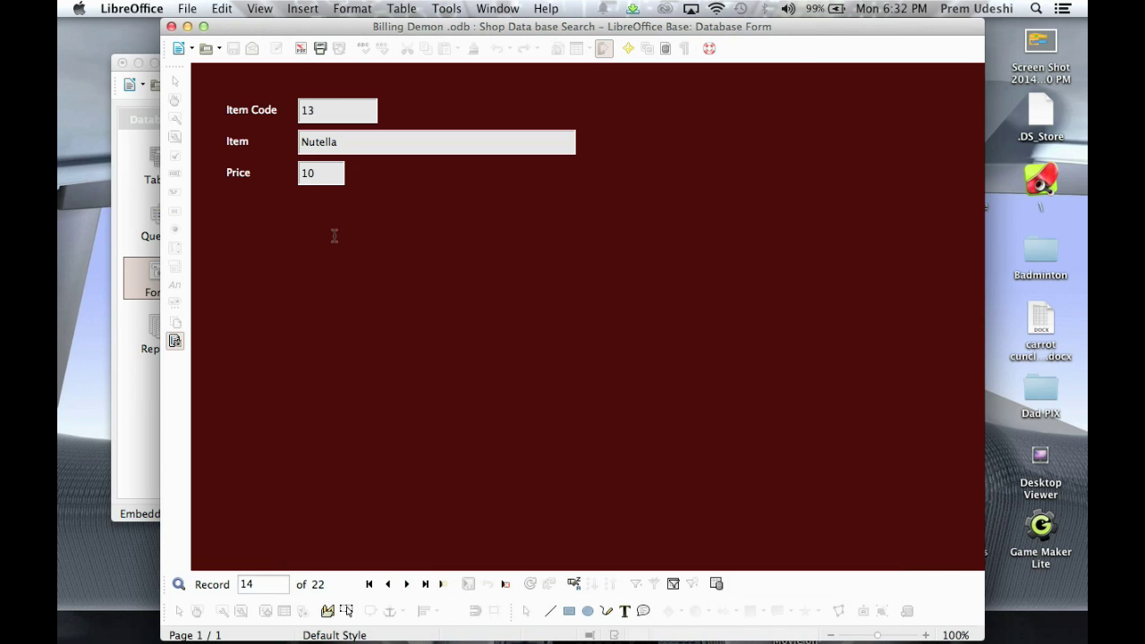
Close the Shop Data base Search form and show the database's Reports section.
click(171, 26)
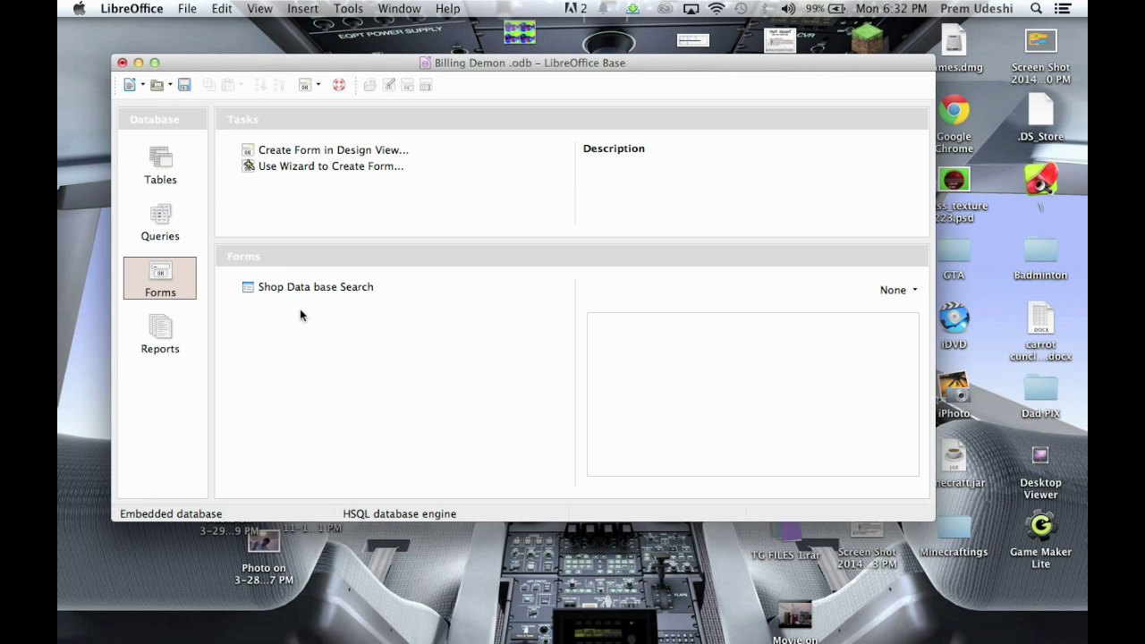
click(165, 338)
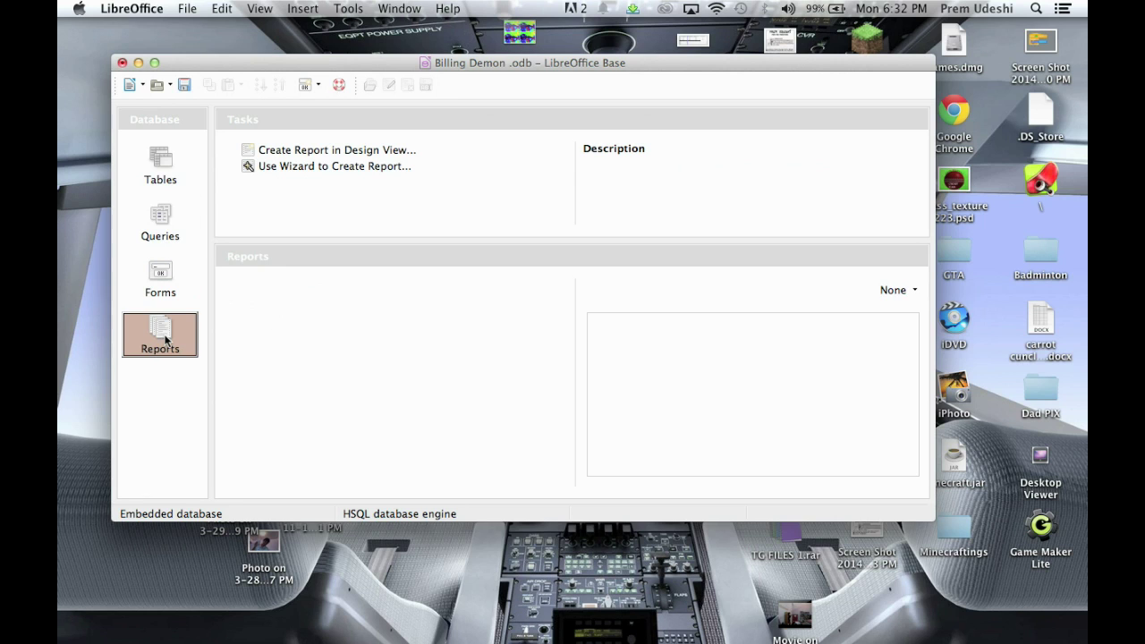
Start a report with the Report Wizard and include all fields of the Shop Data base table.
click(311, 167)
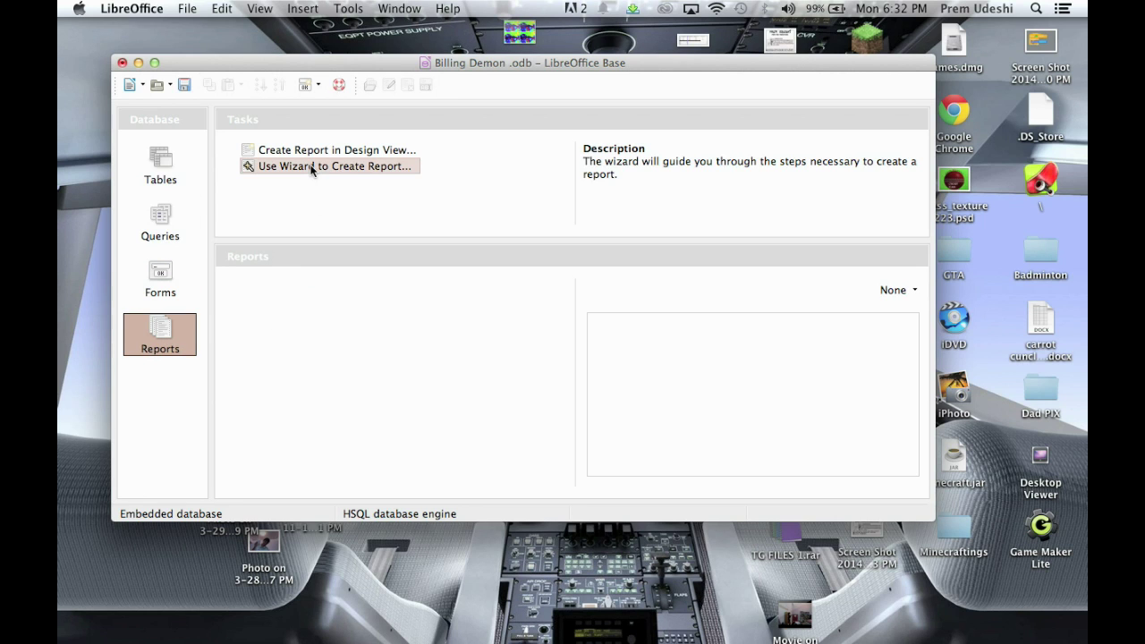
double_click(311, 167)
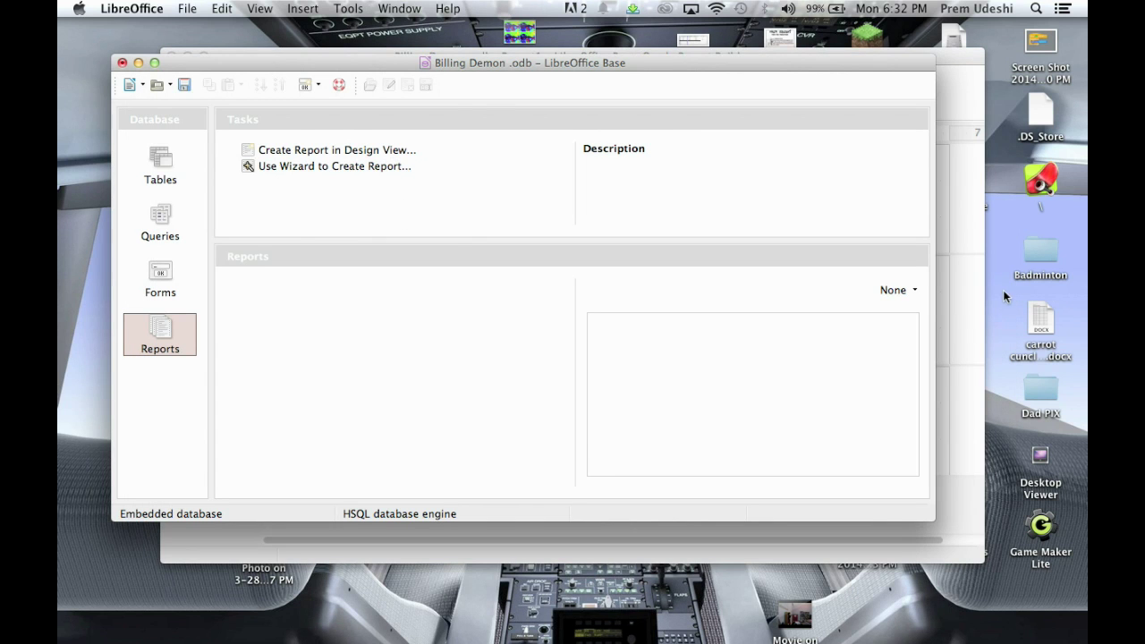
click(968, 286)
click(638, 277)
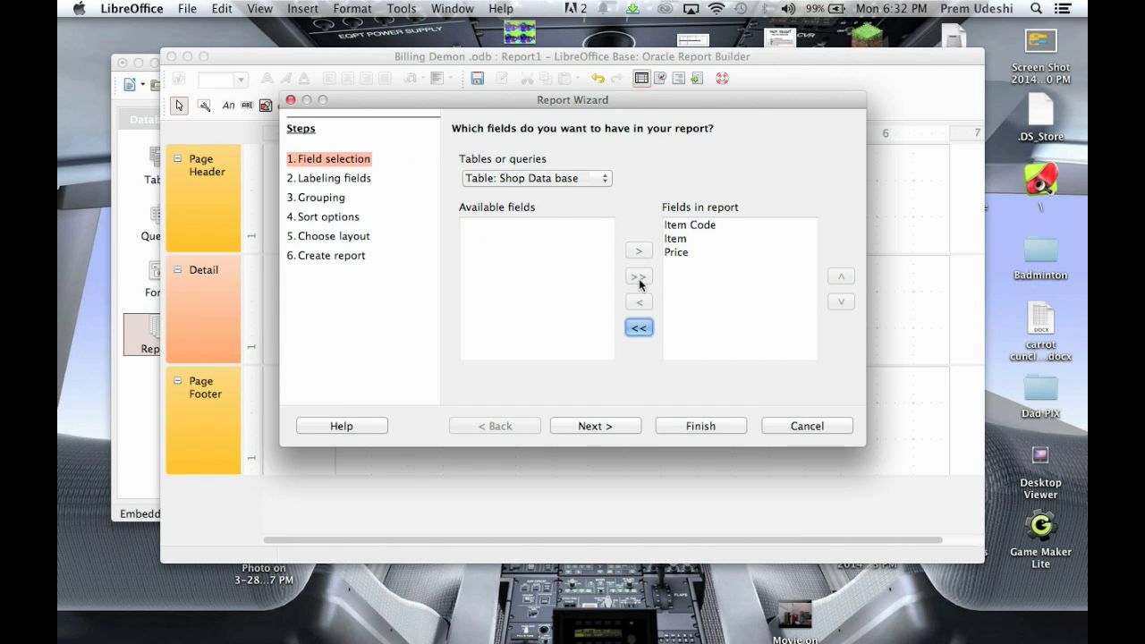
click(581, 424)
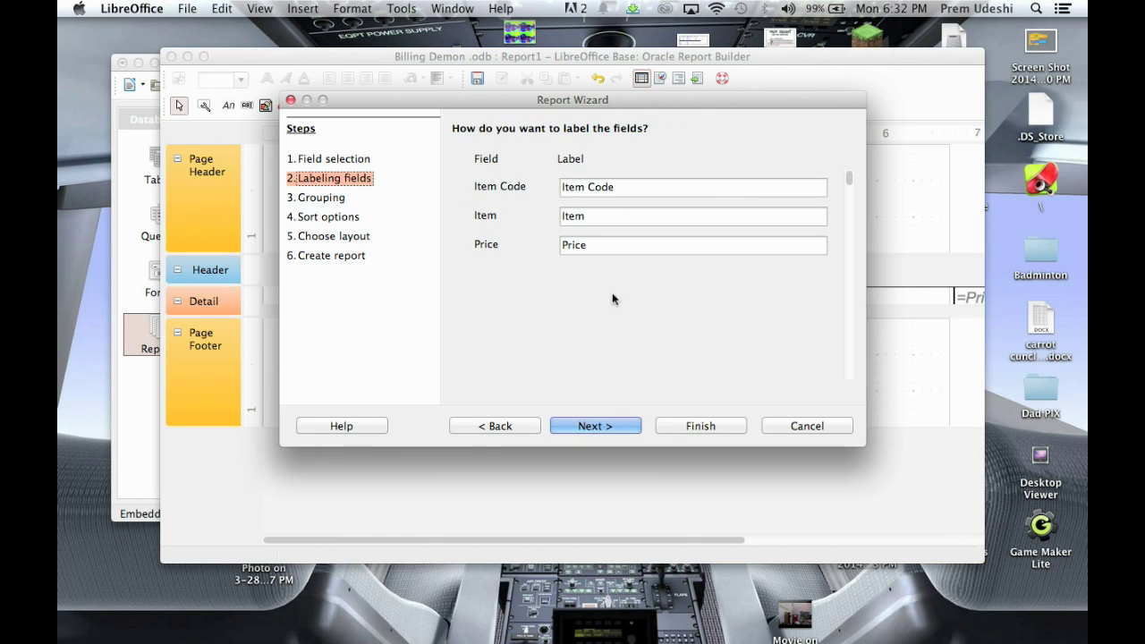
Keep the default field labels and leave the report without grouping or sorting.
click(599, 425)
click(594, 424)
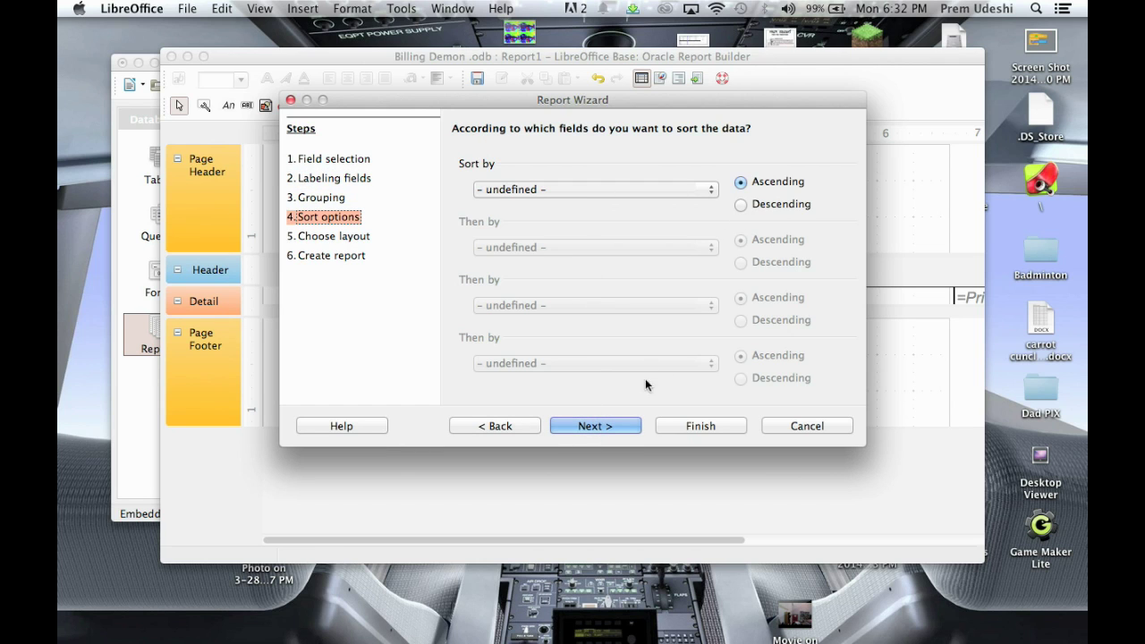
click(607, 427)
click(593, 427)
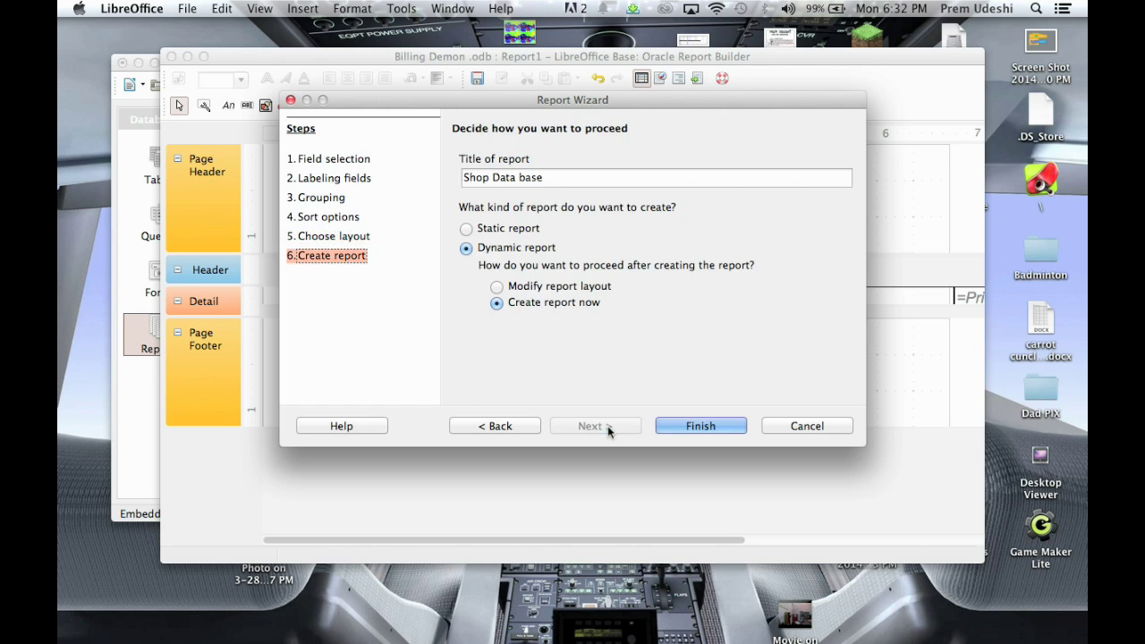
Compare the block, columnar and tabular data layouts against the report design and choose Columnar, single-column.
click(506, 427)
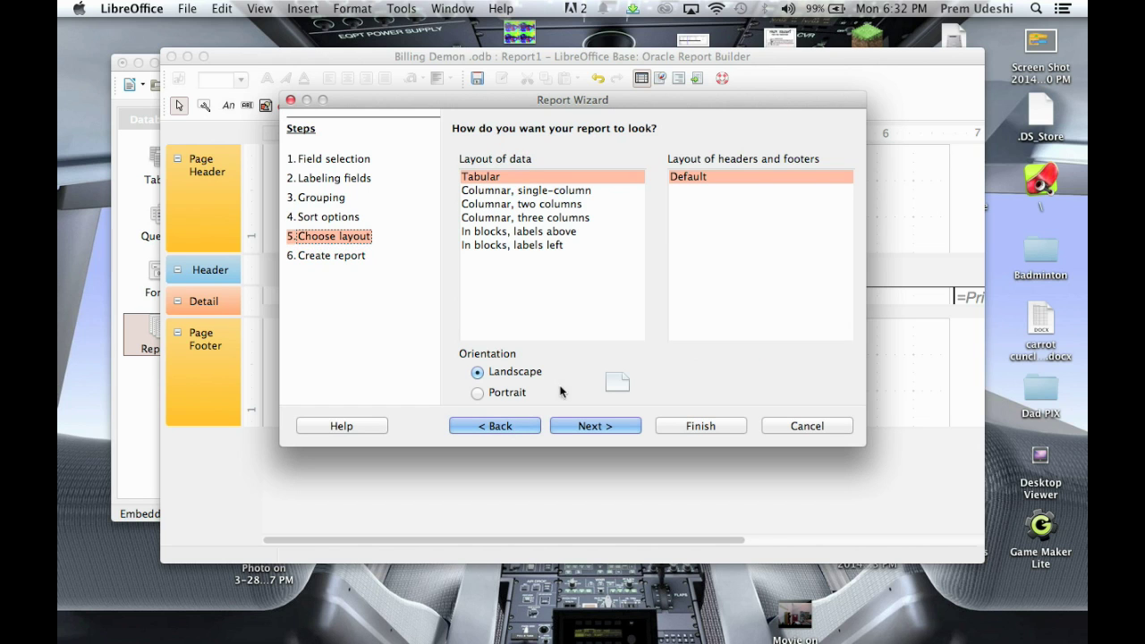
click(639, 205)
drag(468, 104, 702, 348)
click(746, 479)
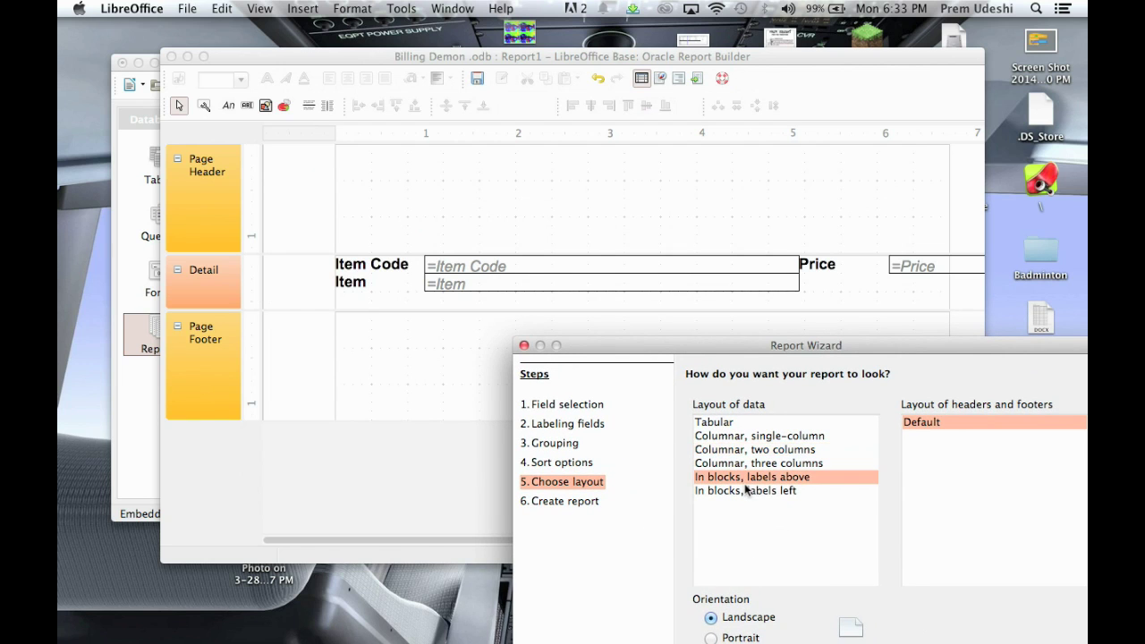
click(740, 489)
click(733, 476)
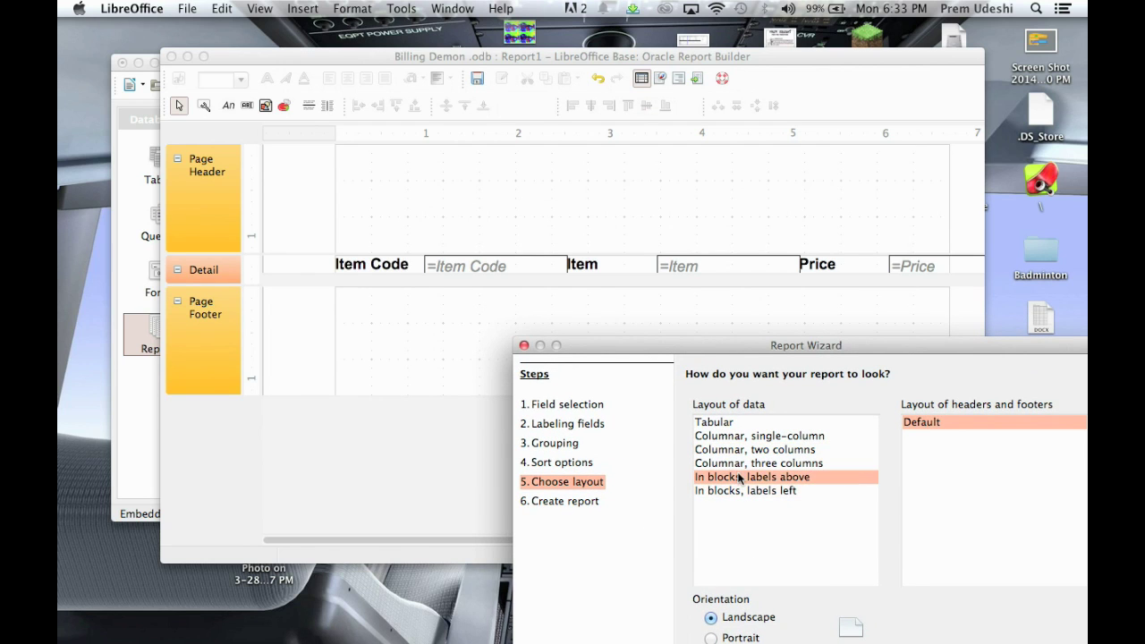
click(729, 448)
click(731, 437)
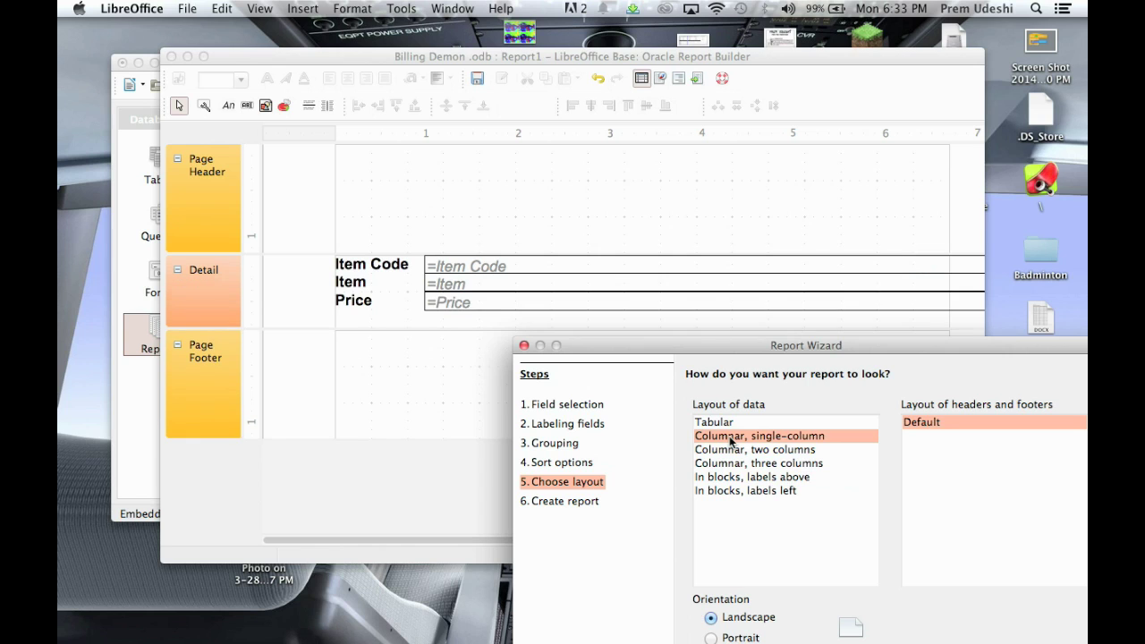
click(716, 424)
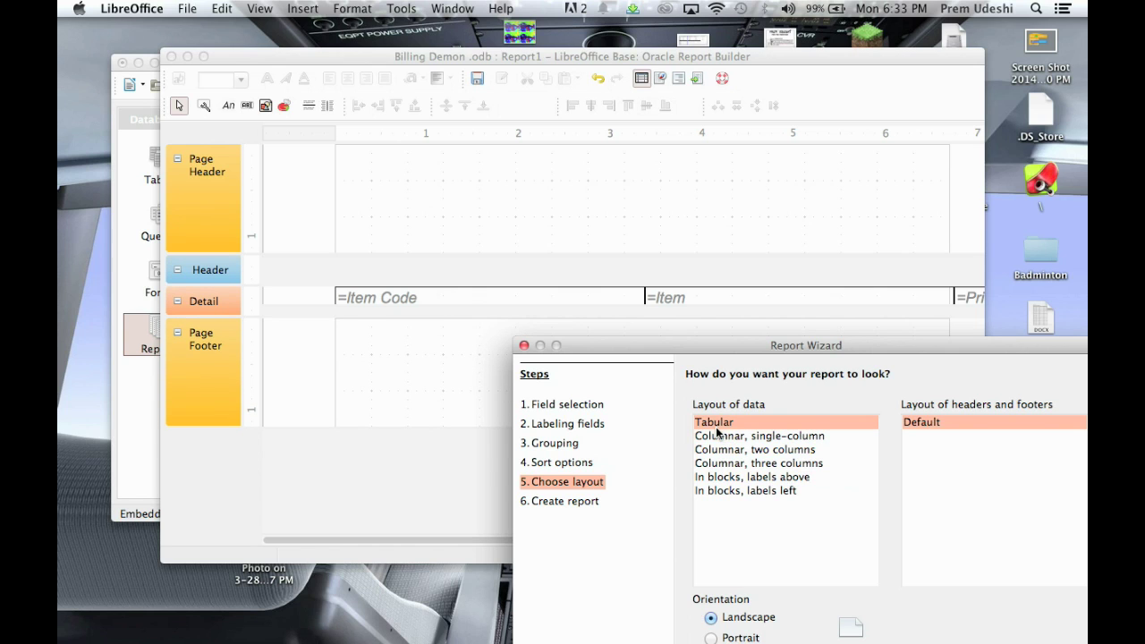
click(718, 436)
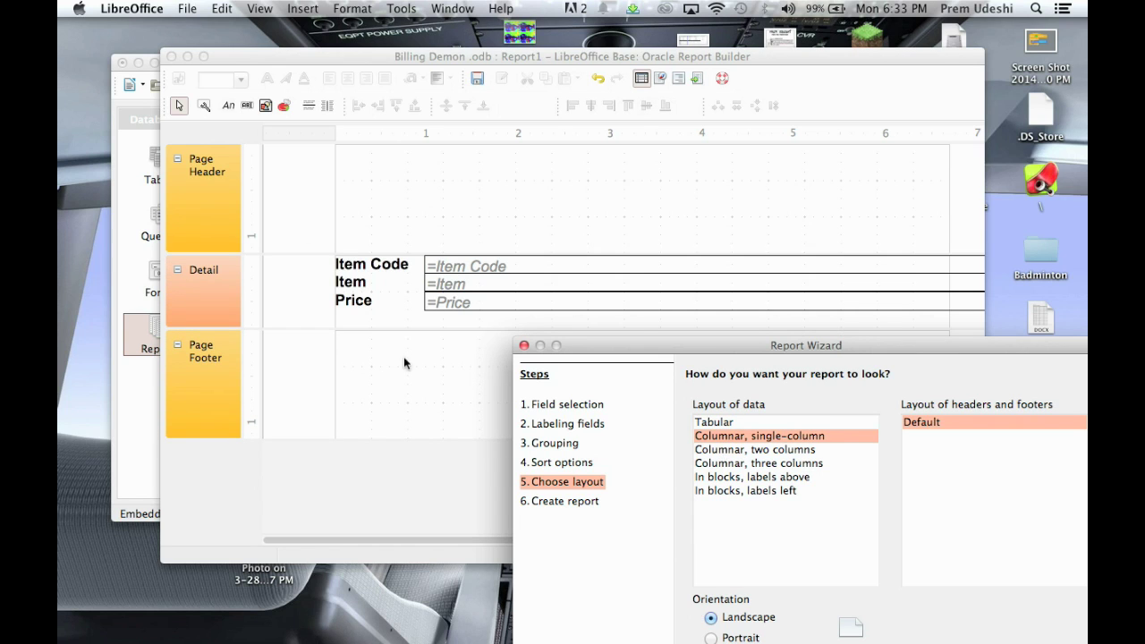
drag(714, 349, 473, 219)
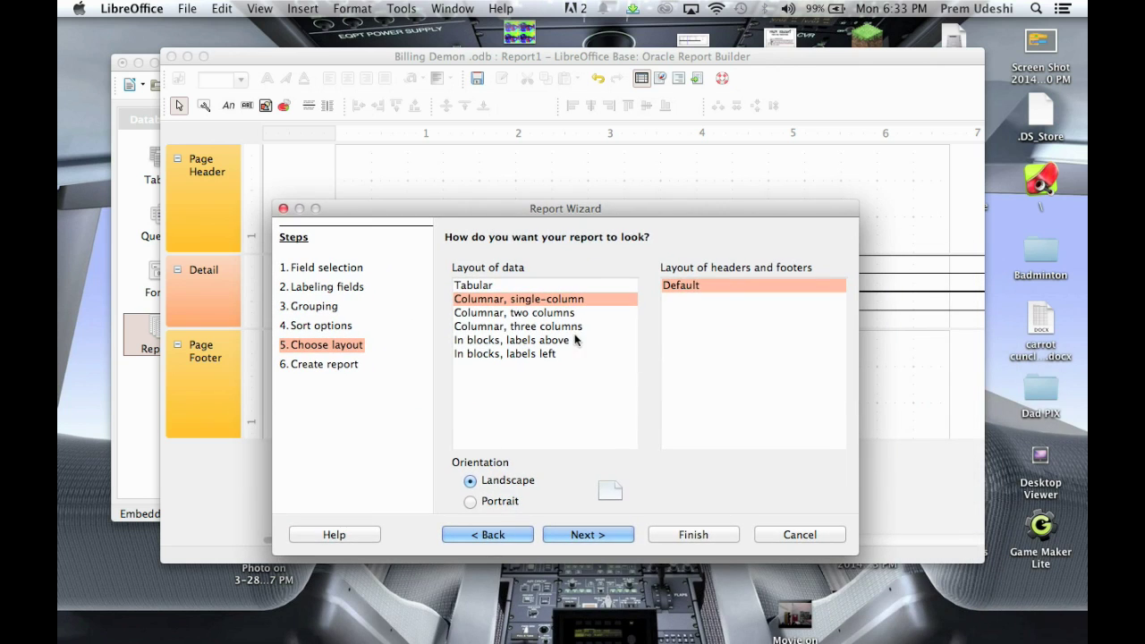
Keep the report's orientation as Landscape and proceed to the report creation options.
click(605, 541)
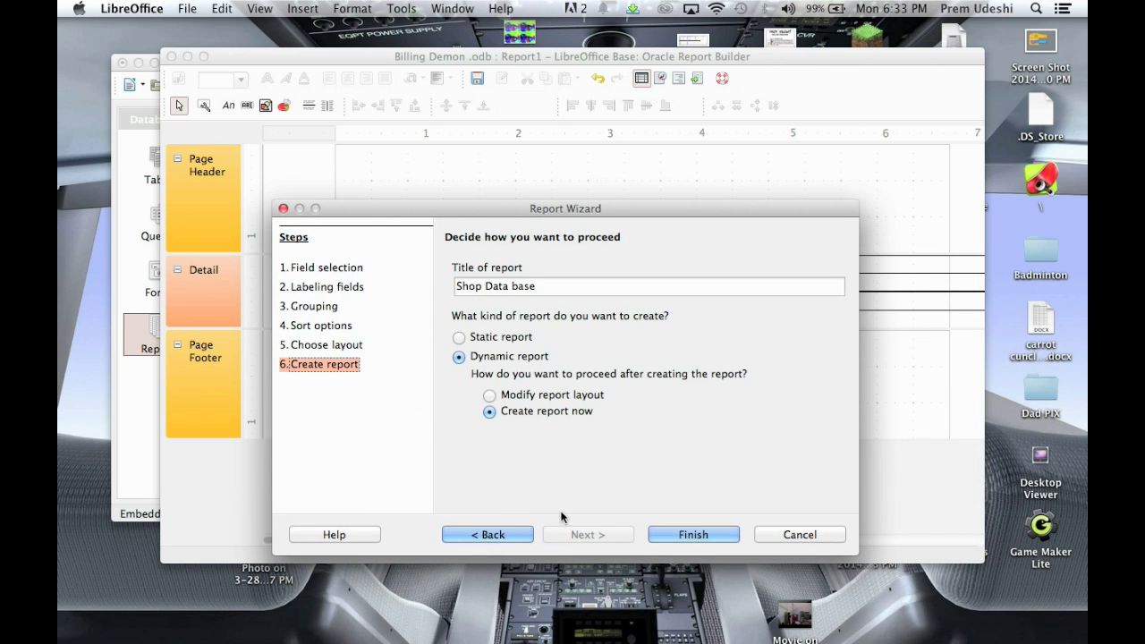
click(524, 535)
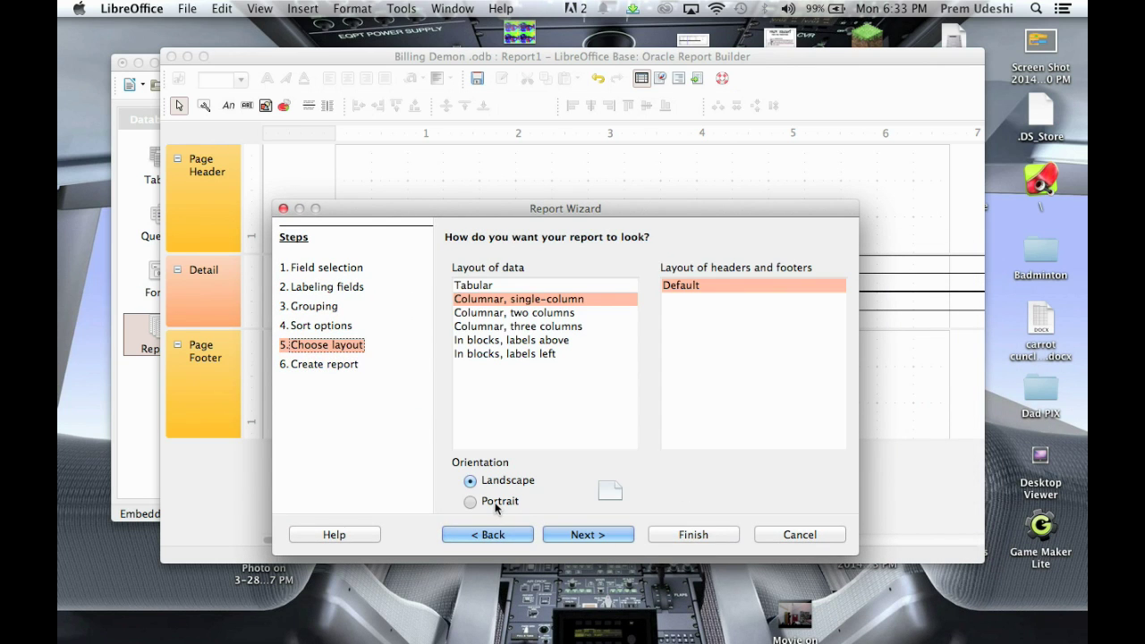
click(496, 506)
click(484, 483)
click(586, 535)
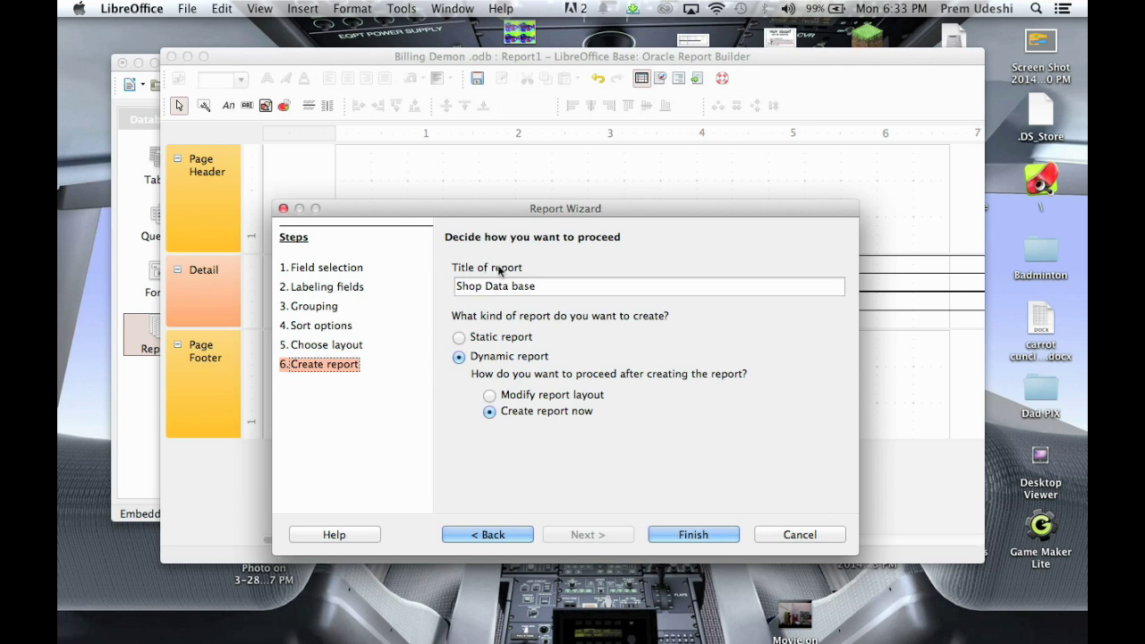
Title the report "Shop Items with Code" and create it now as a dynamic report.
click(530, 293)
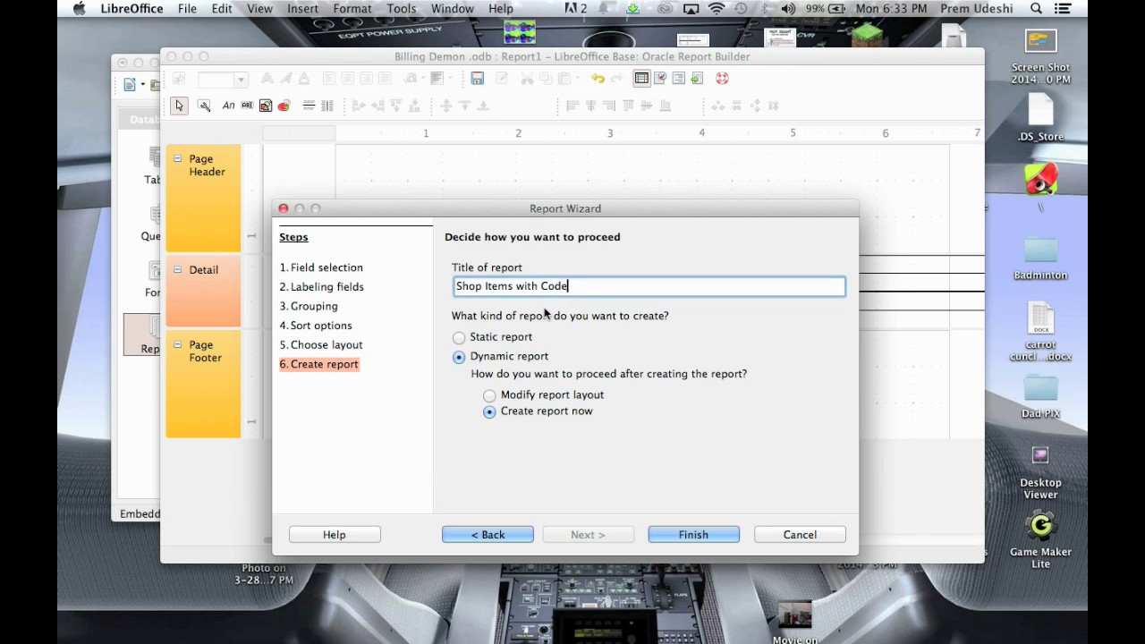
click(513, 339)
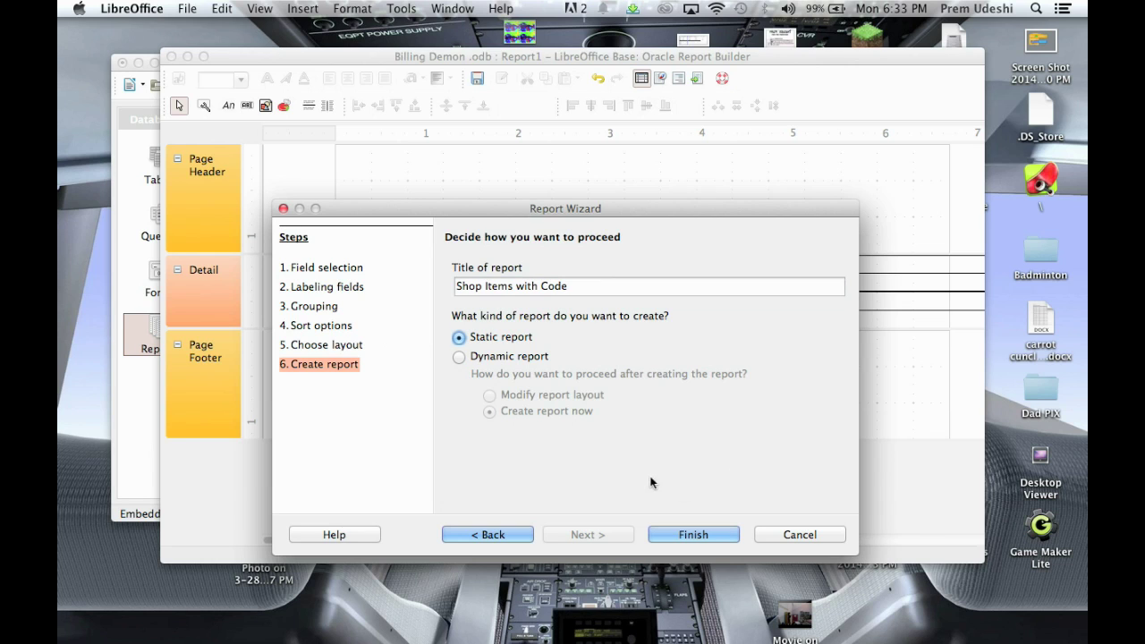
click(489, 357)
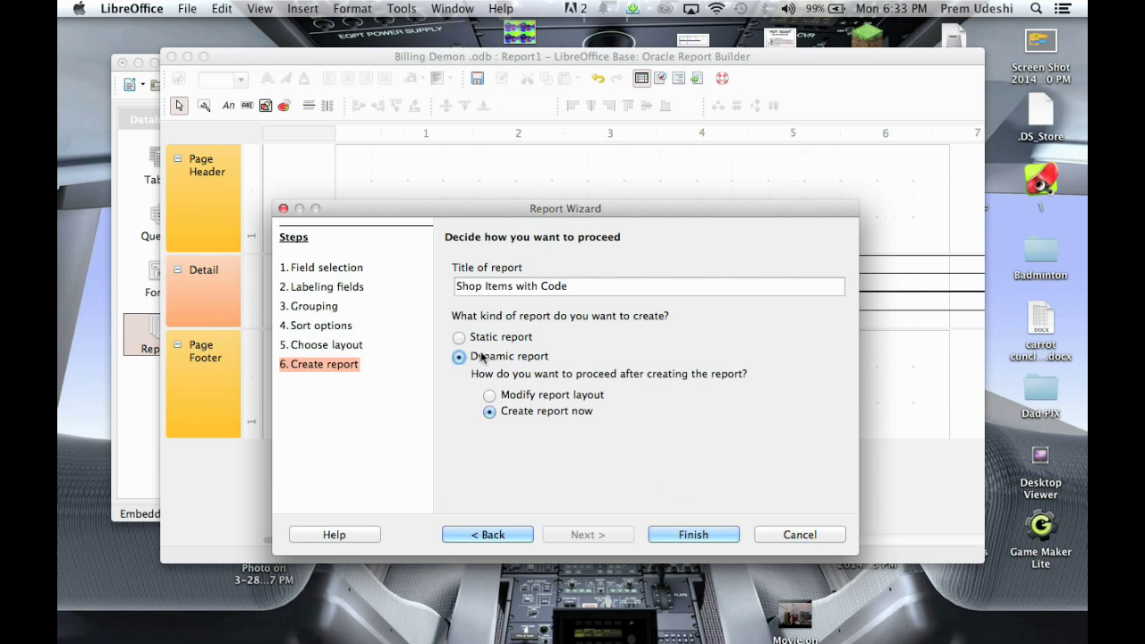
click(681, 536)
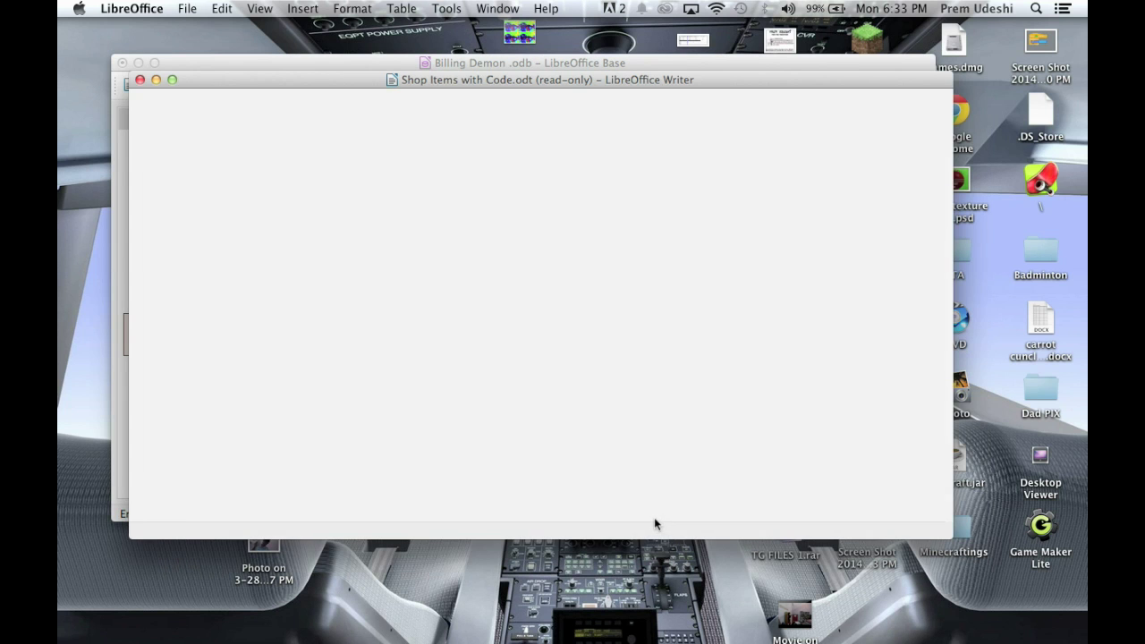
Look through the item records on the first pages of the generated report.
scroll(377, 355, down, 10)
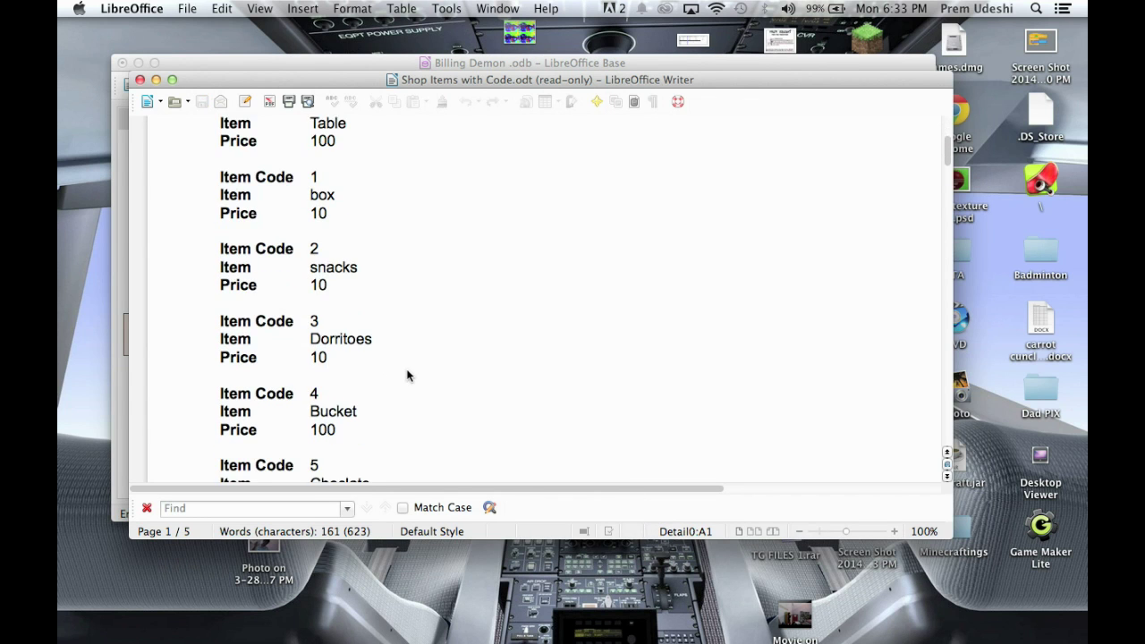
scroll(406, 375, down, 3)
scroll(406, 376, up, 2)
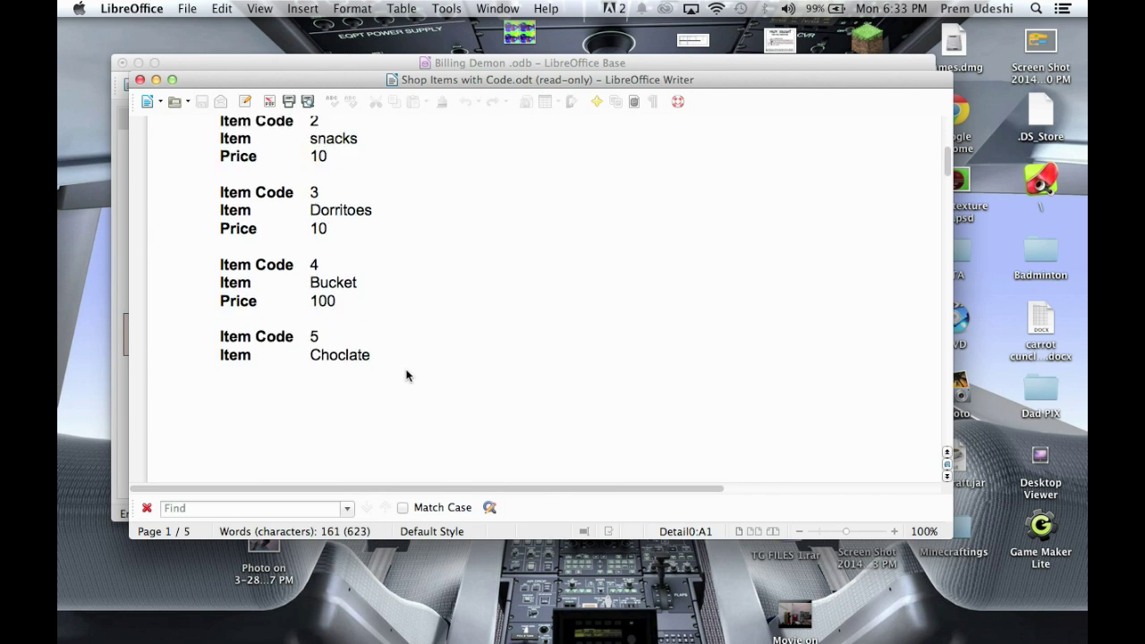
scroll(404, 371, down, 4)
scroll(402, 367, down, 15)
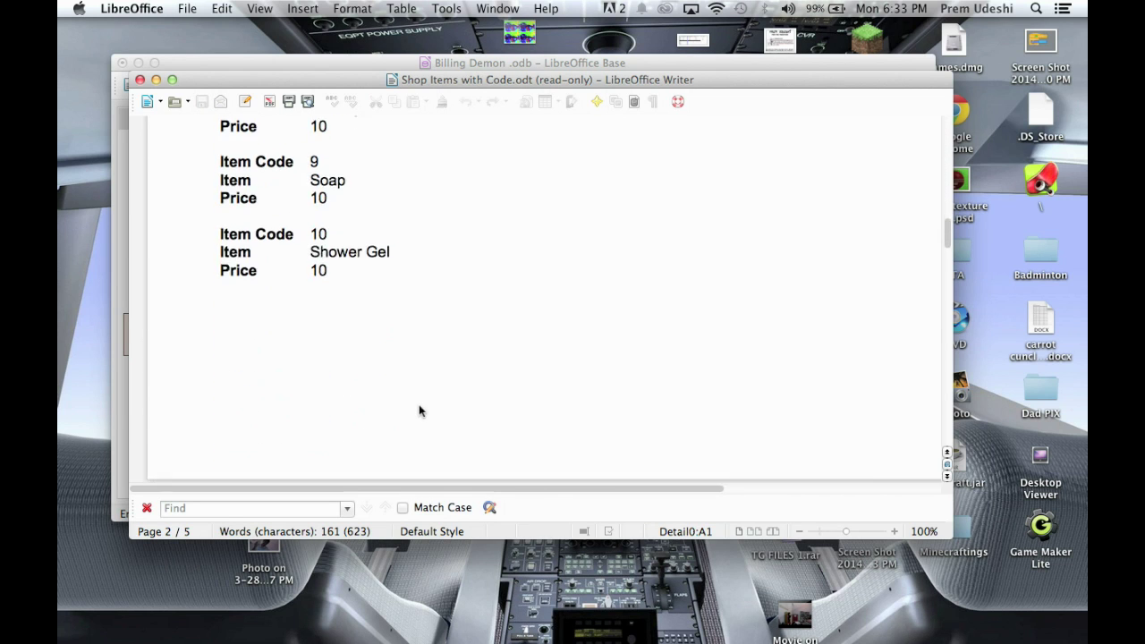
Preview the report's pages in the print dialog and cancel printing.
key(super+p)
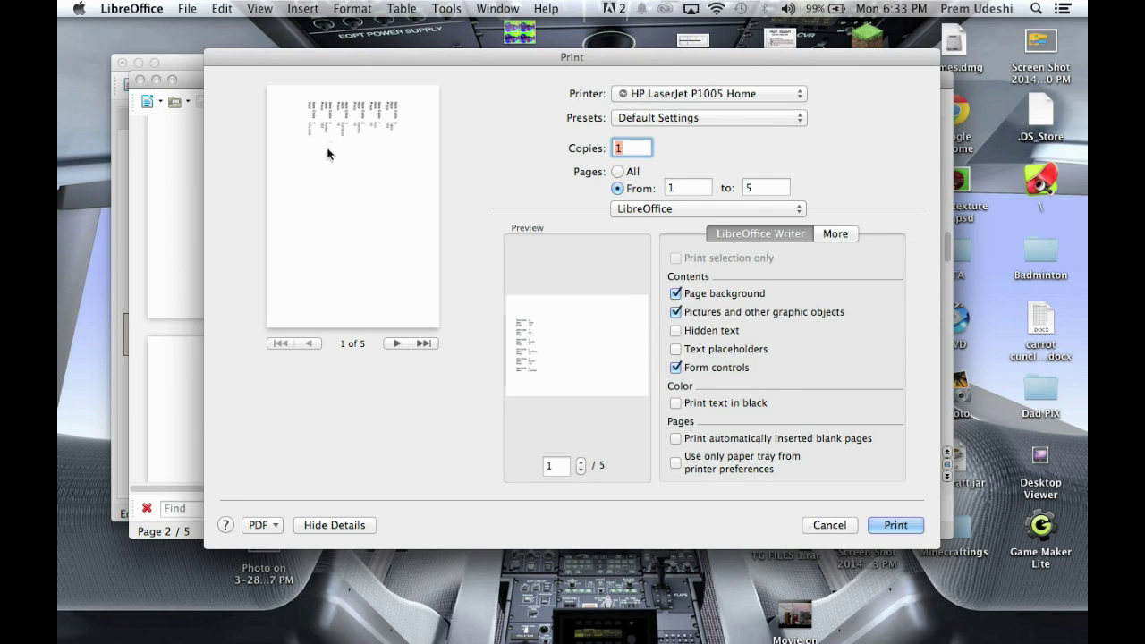
click(399, 343)
click(400, 344)
click(399, 344)
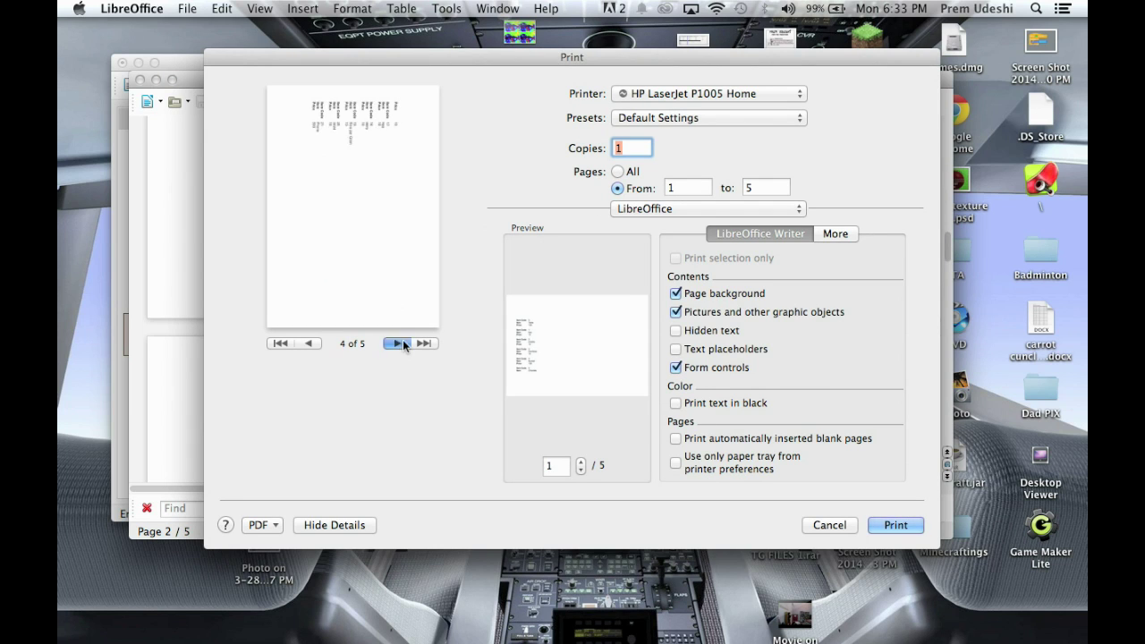
click(829, 525)
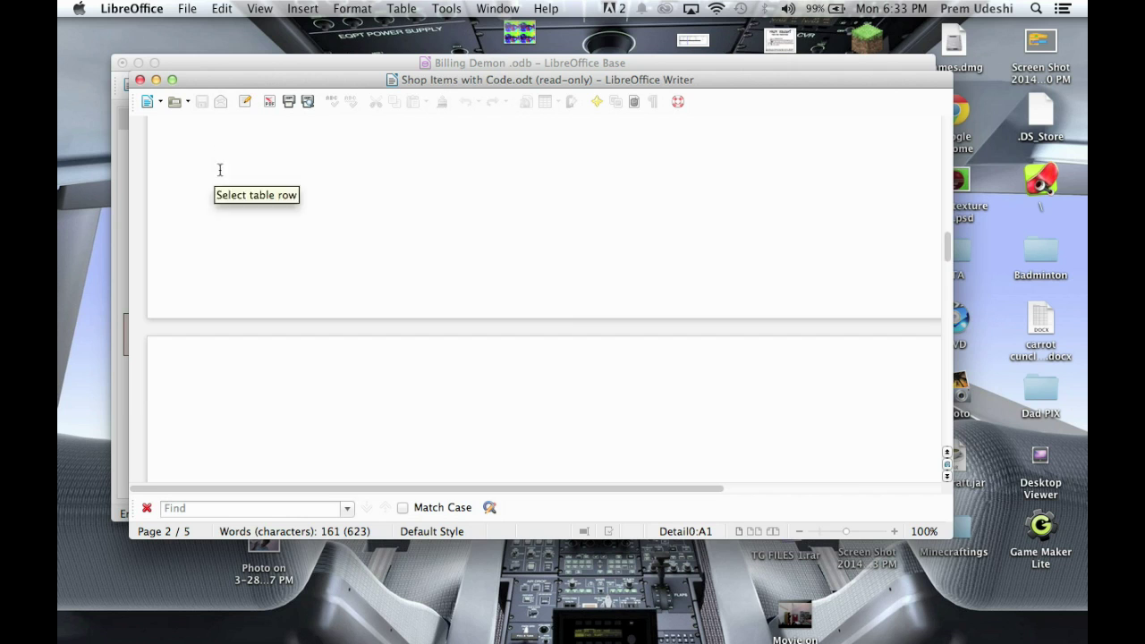
Review the item codes, names and prices in the report once more and close the report document.
scroll(379, 332, up, 5)
scroll(367, 354, up, 2)
scroll(360, 337, down, 6)
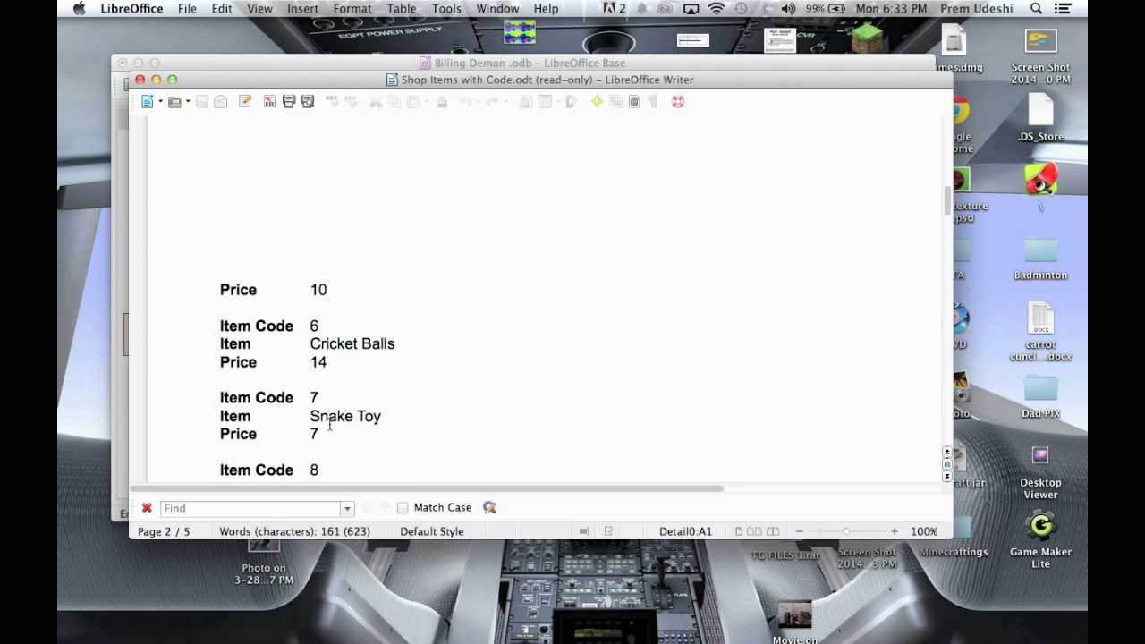
scroll(316, 207, down, 12)
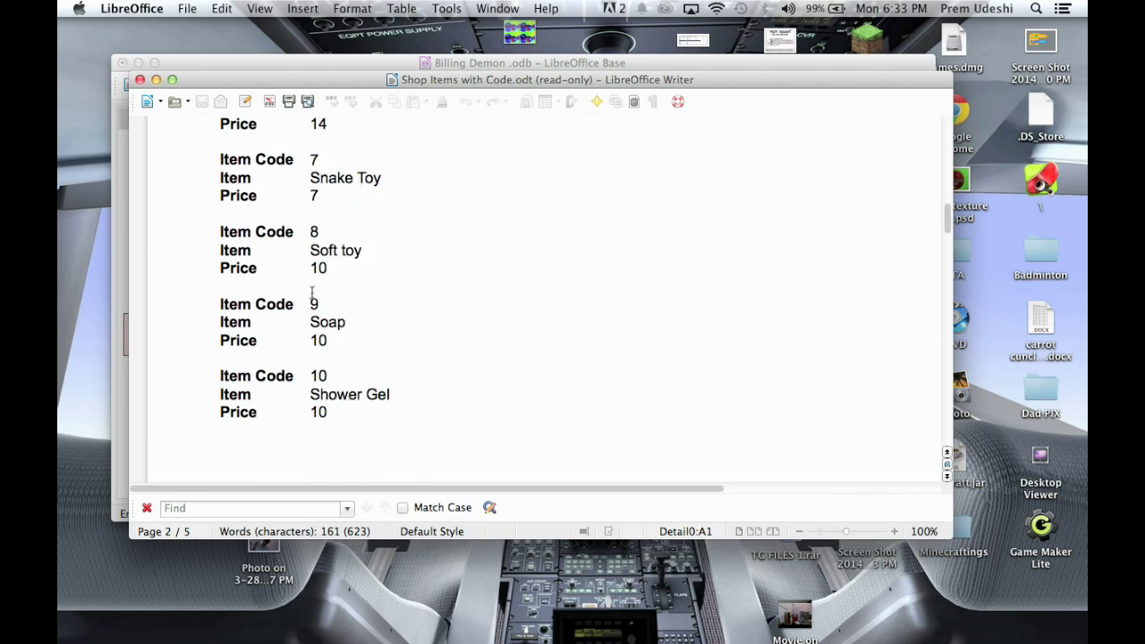
click(140, 79)
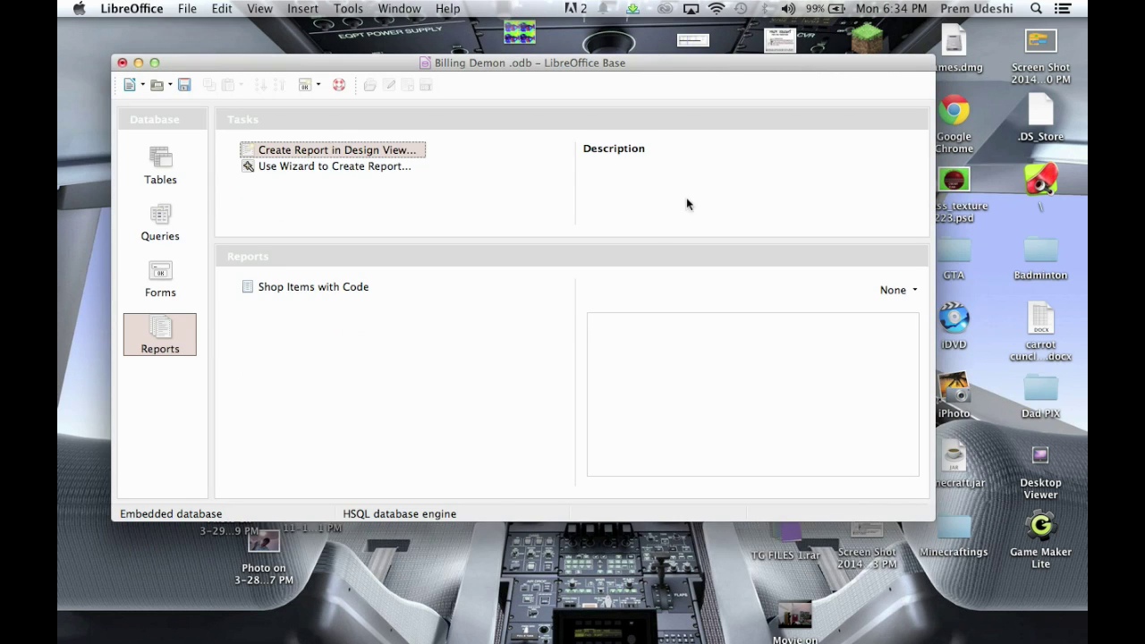
click(289, 286)
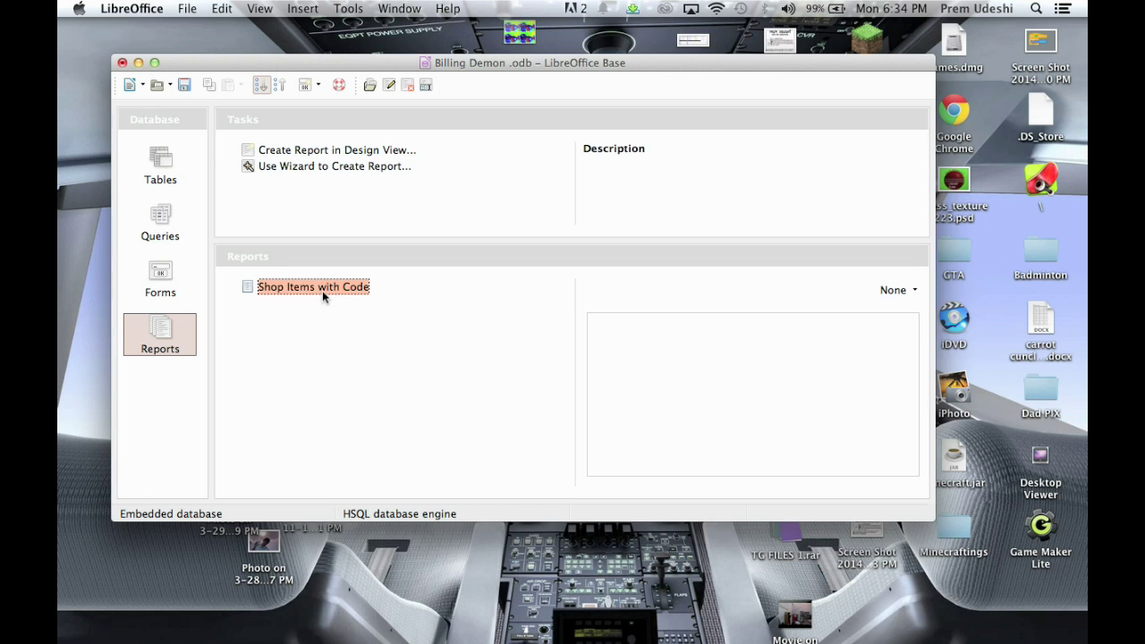
mouse_move(953, 635)
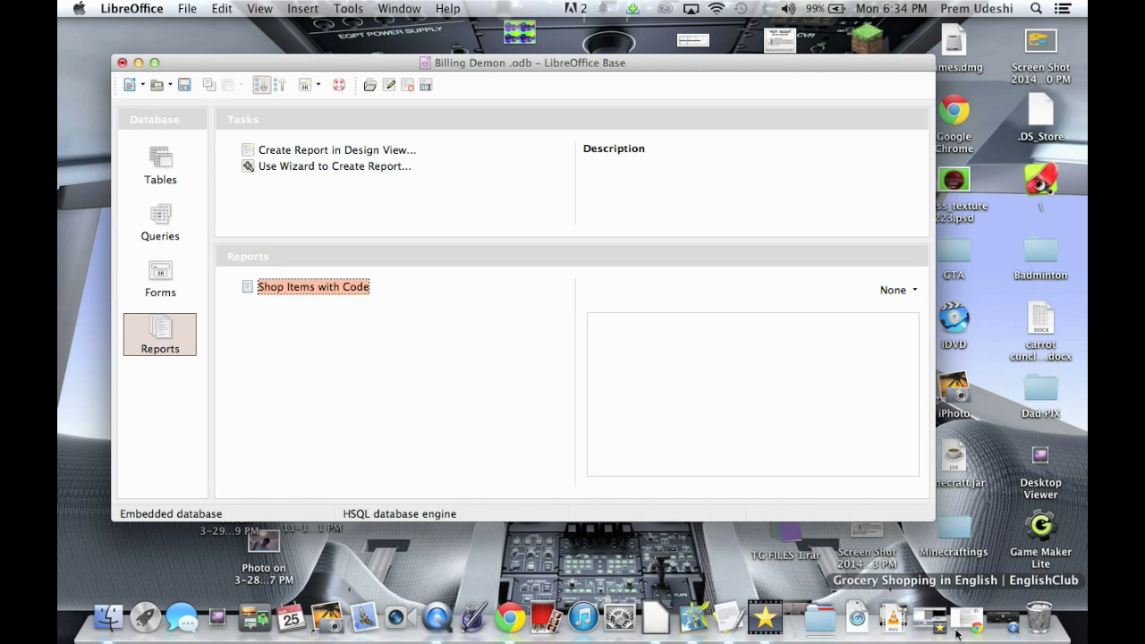
click(1013, 626)
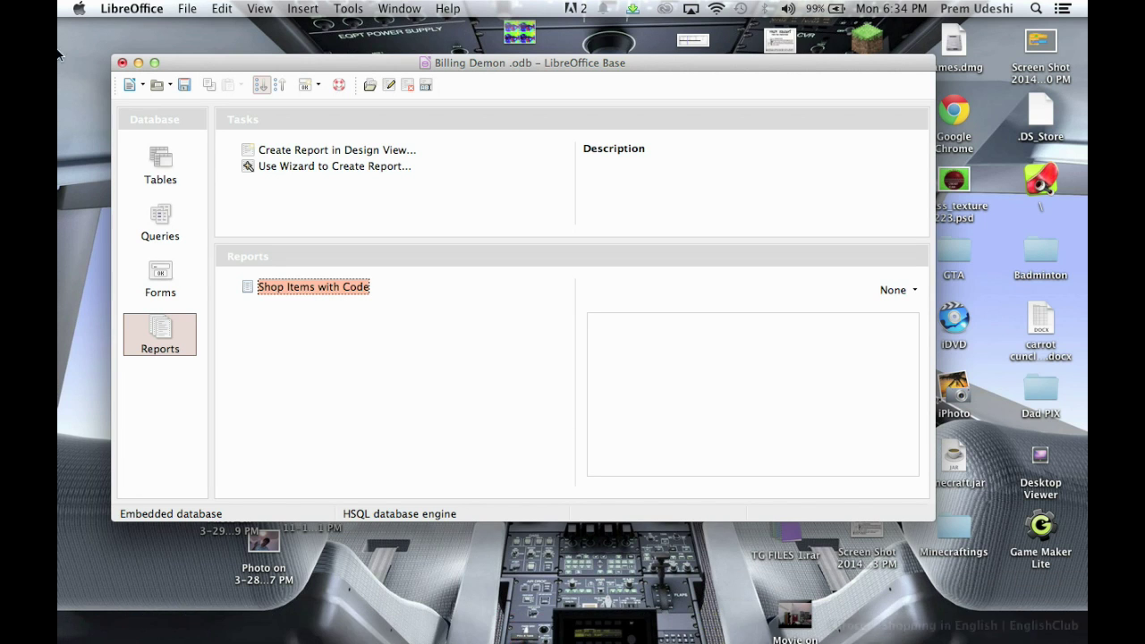